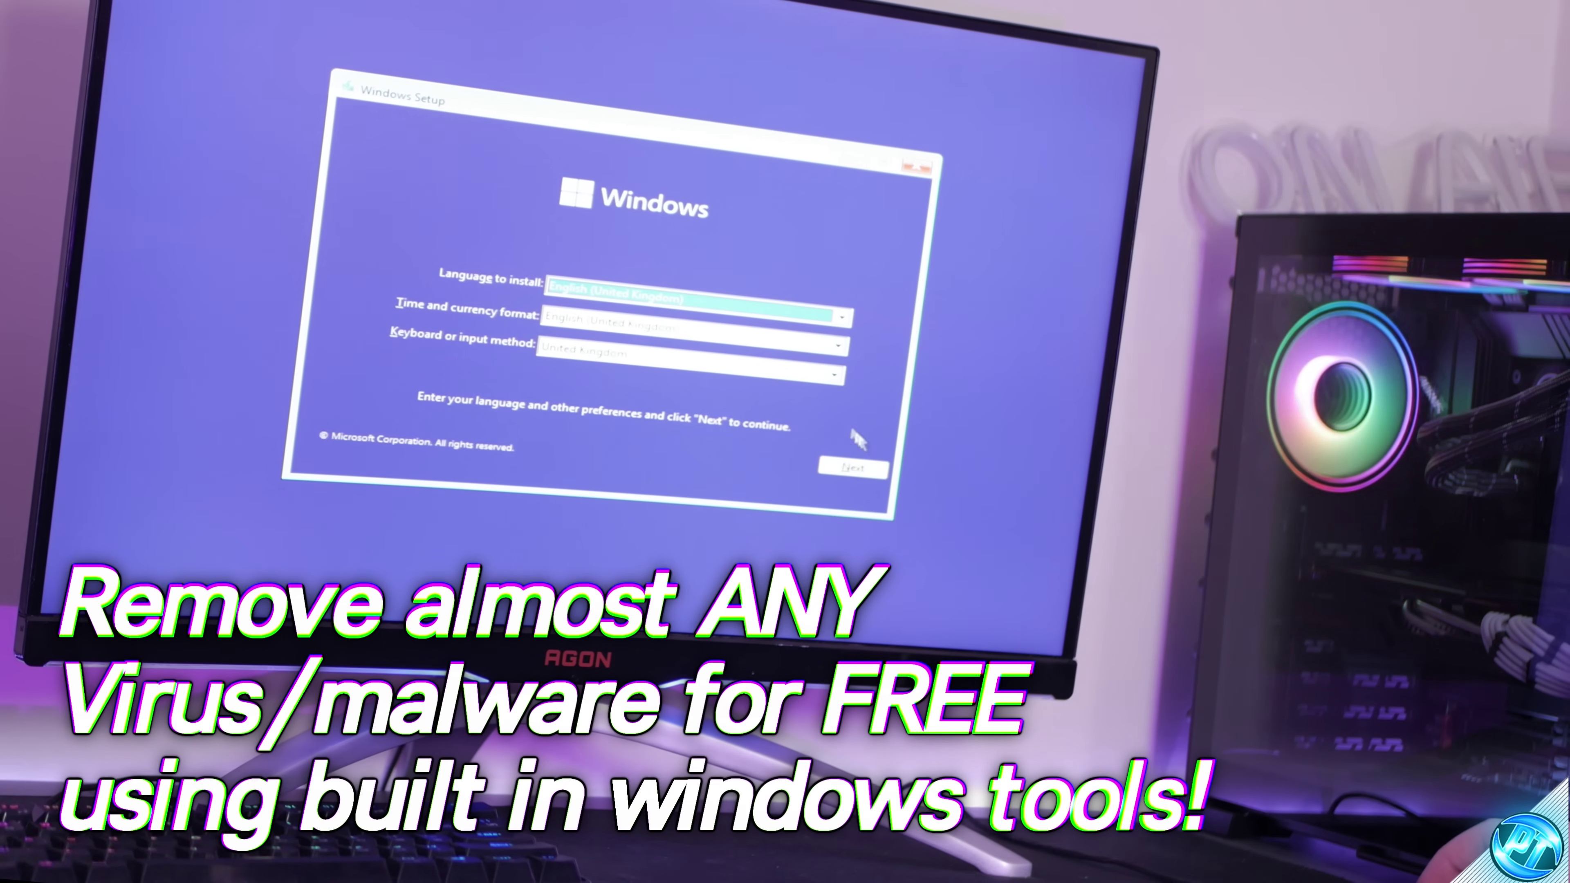
# Accept the default language and keyboard settings in Windows Setup and choose Install now
pyautogui.press('Tab')
pyautogui.press('Tab')
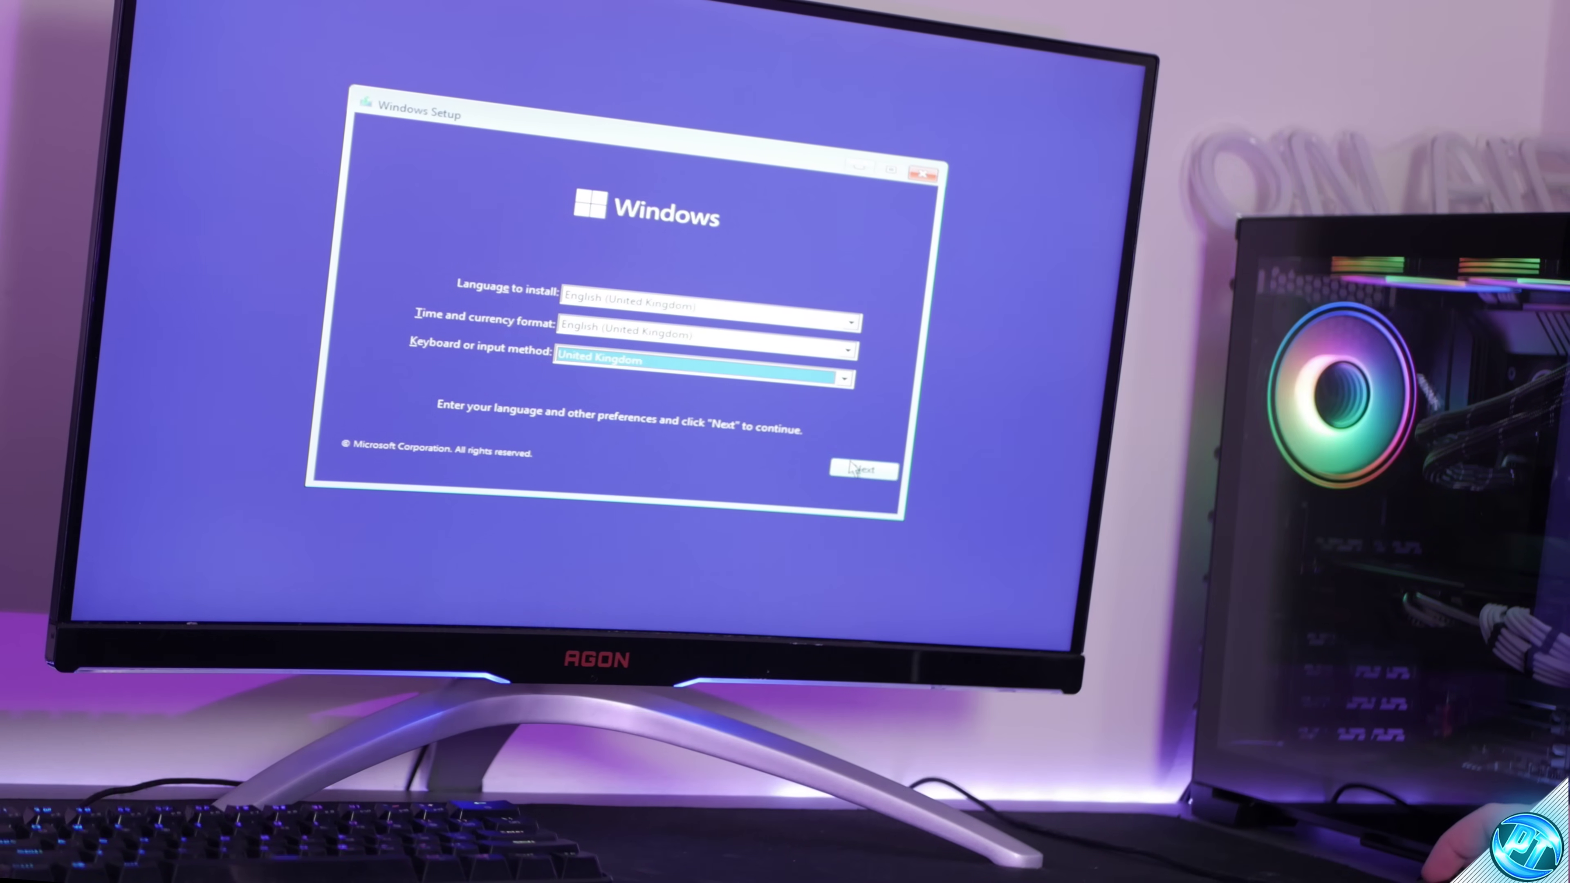
pyautogui.click(853, 468)
pyautogui.click(625, 321)
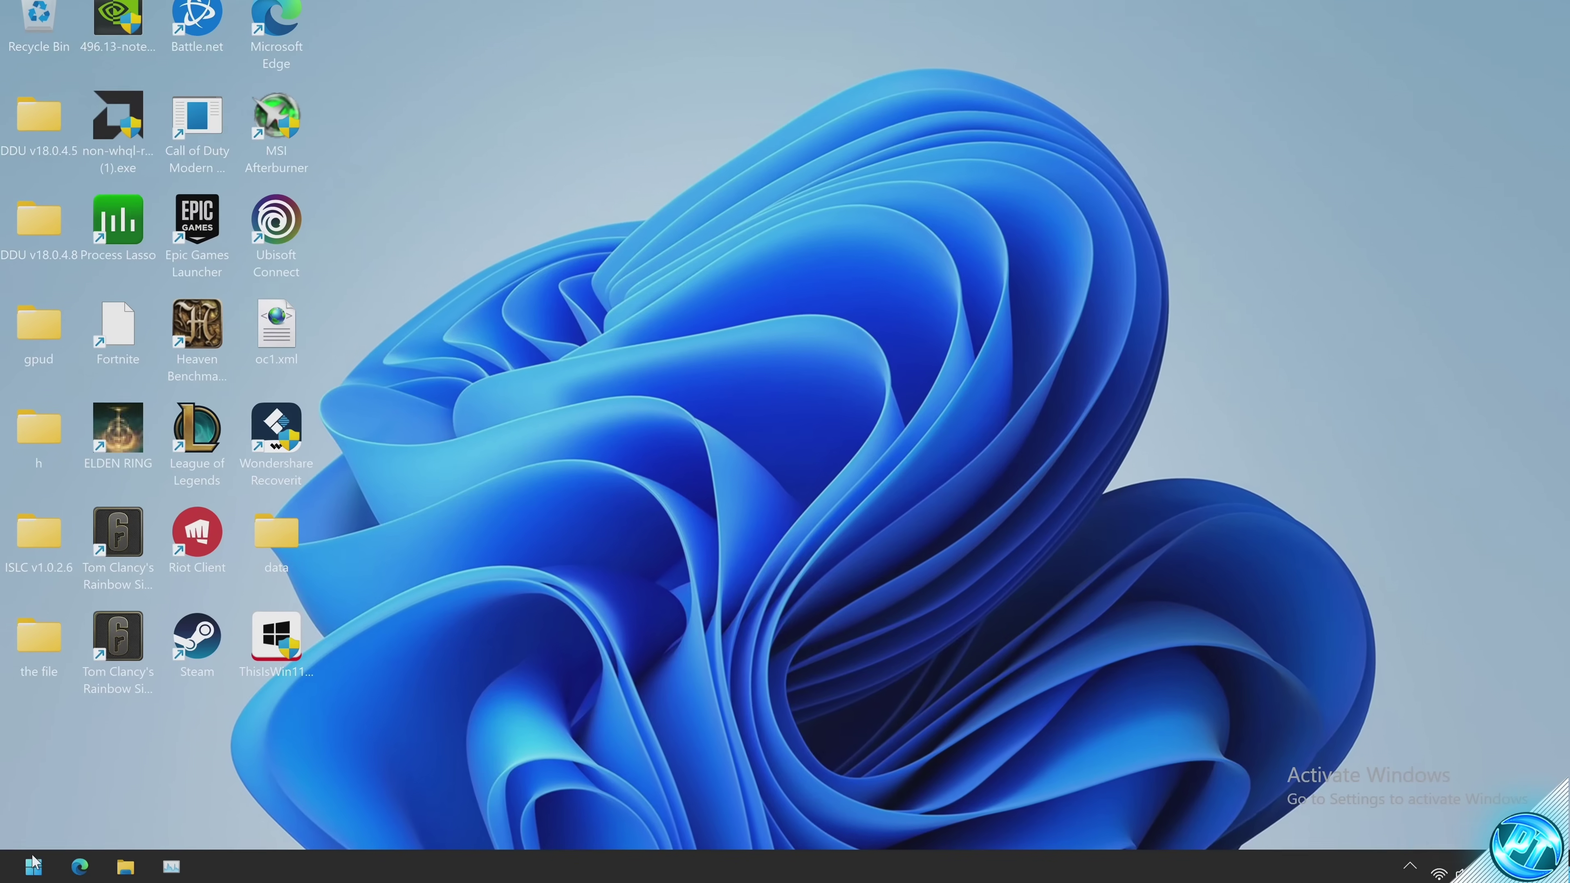
# Find Windows Security with a Start search for 'security' and launch it
pyautogui.click(32, 866)
pyautogui.write('security')
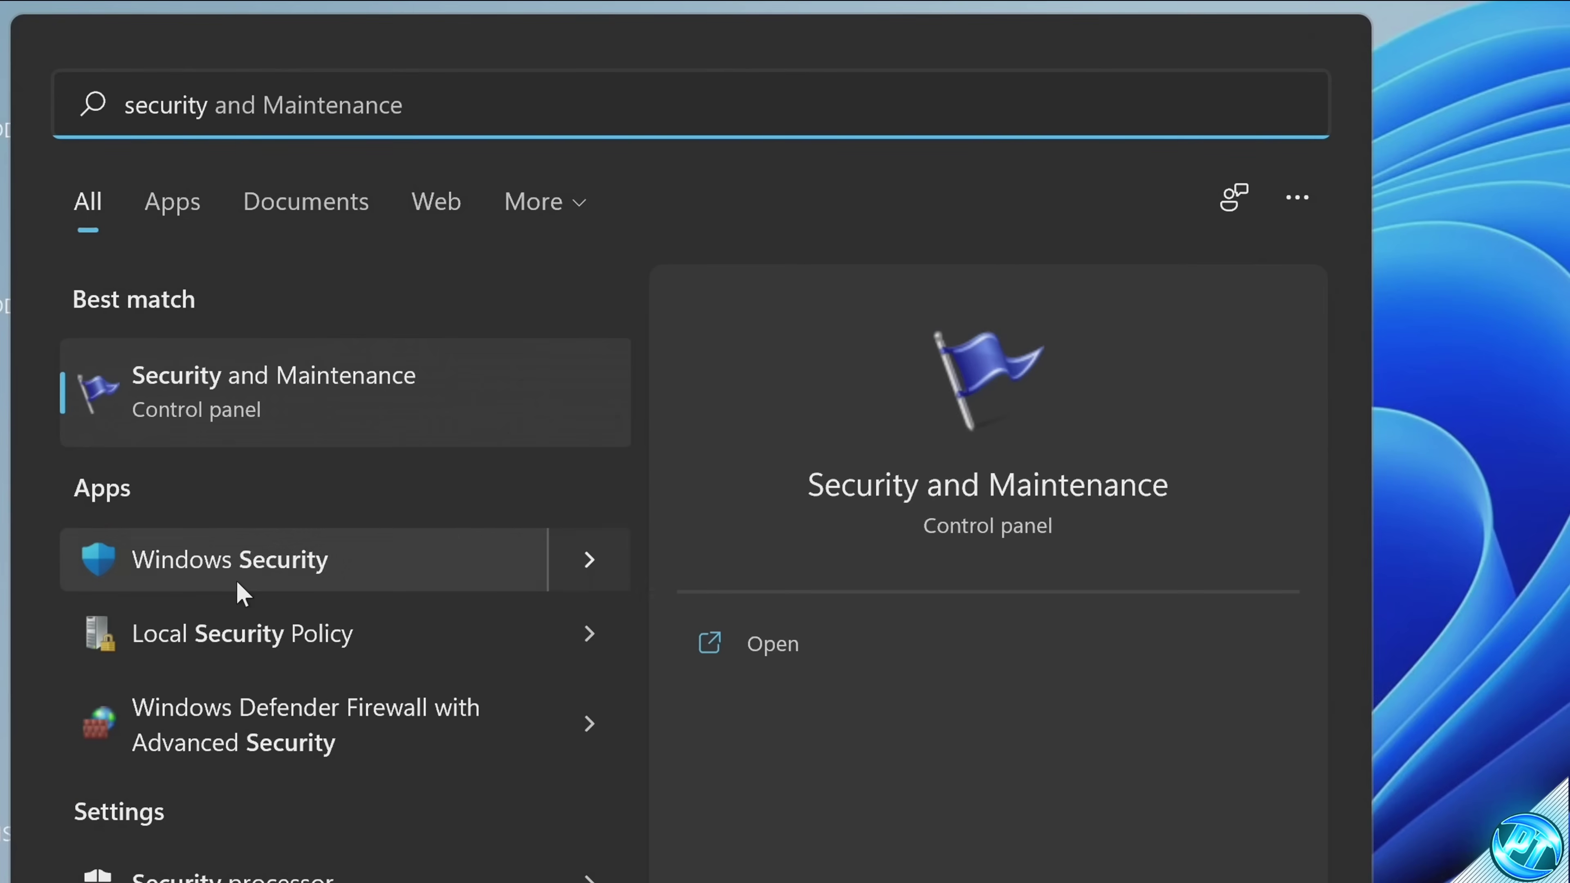
pyautogui.click(288, 582)
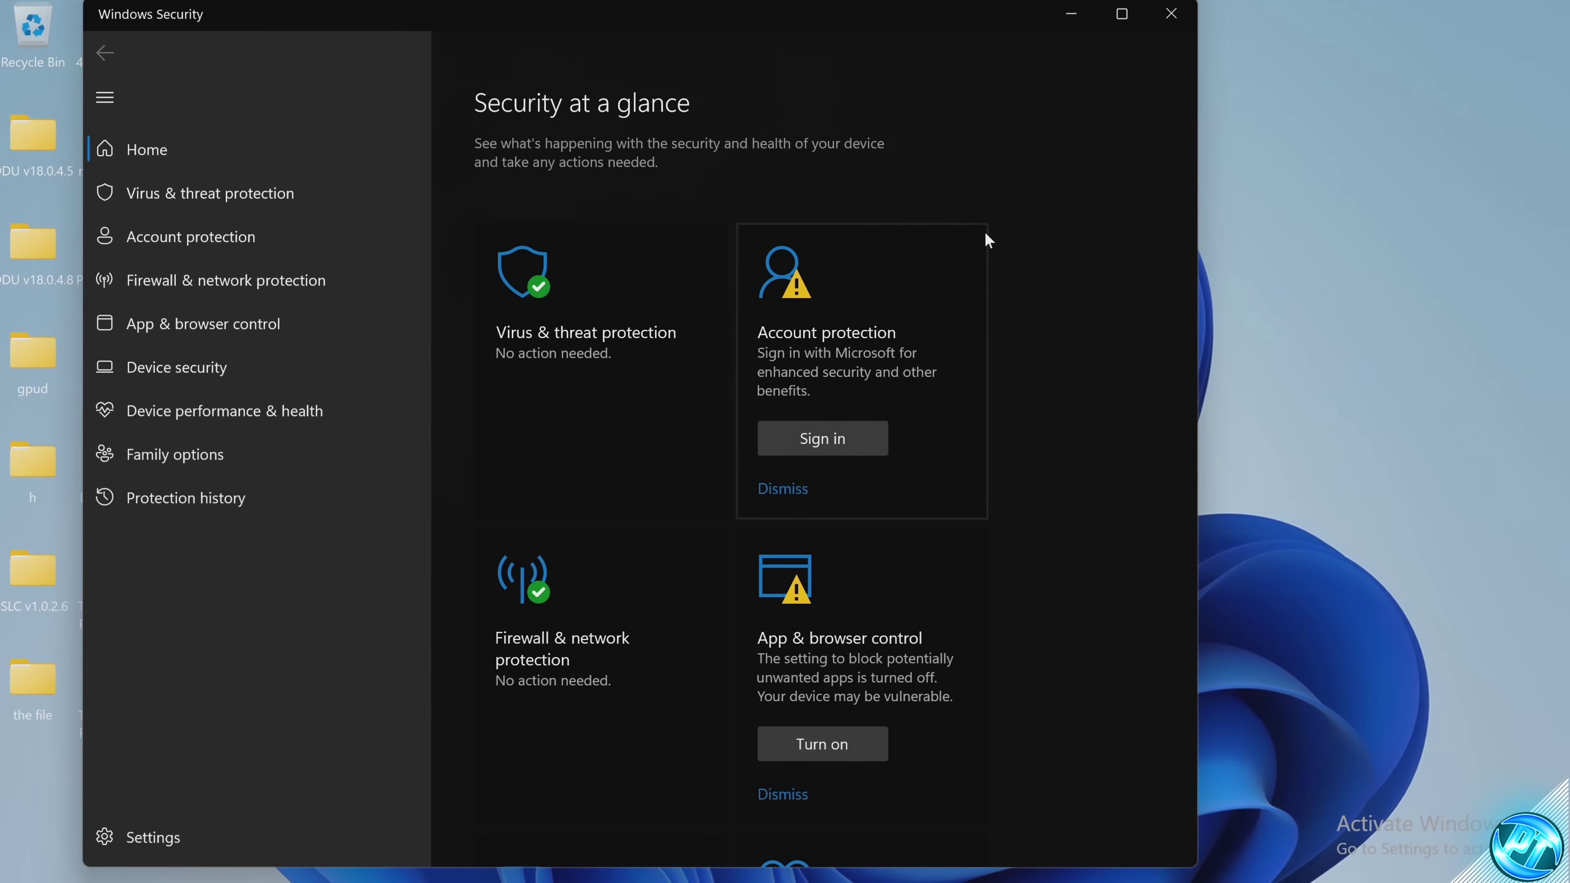
# Turn on potentially unwanted app blocking under App & browser control, approving the UAC prompt
pyautogui.scroll(-5, 1022, 304)
pyautogui.scroll(3, 1013, 318)
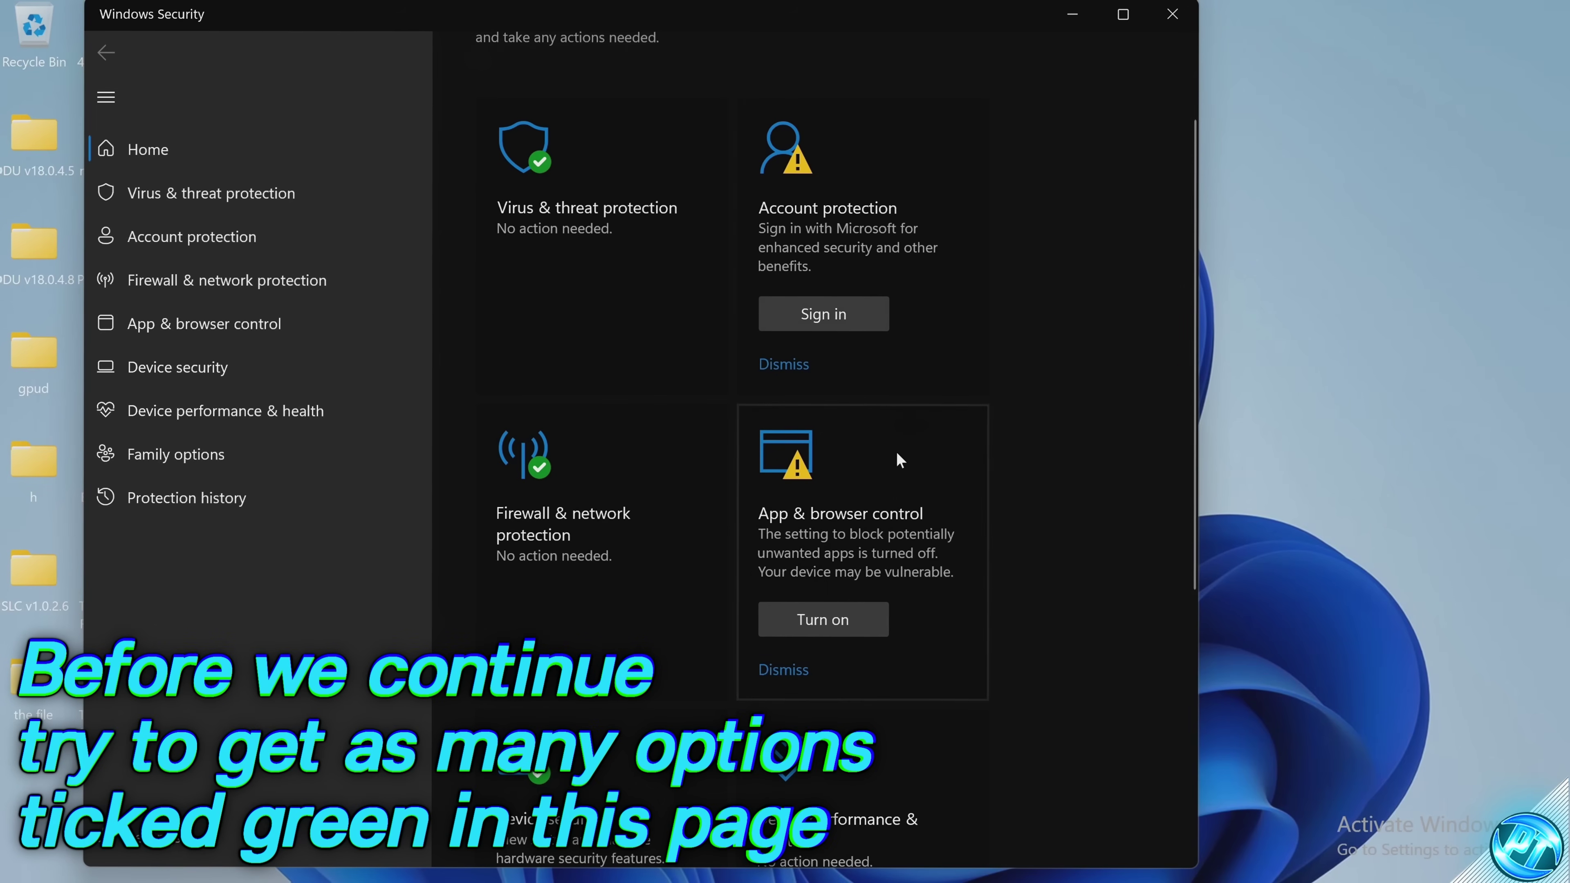
pyautogui.scroll(-6, 934, 306)
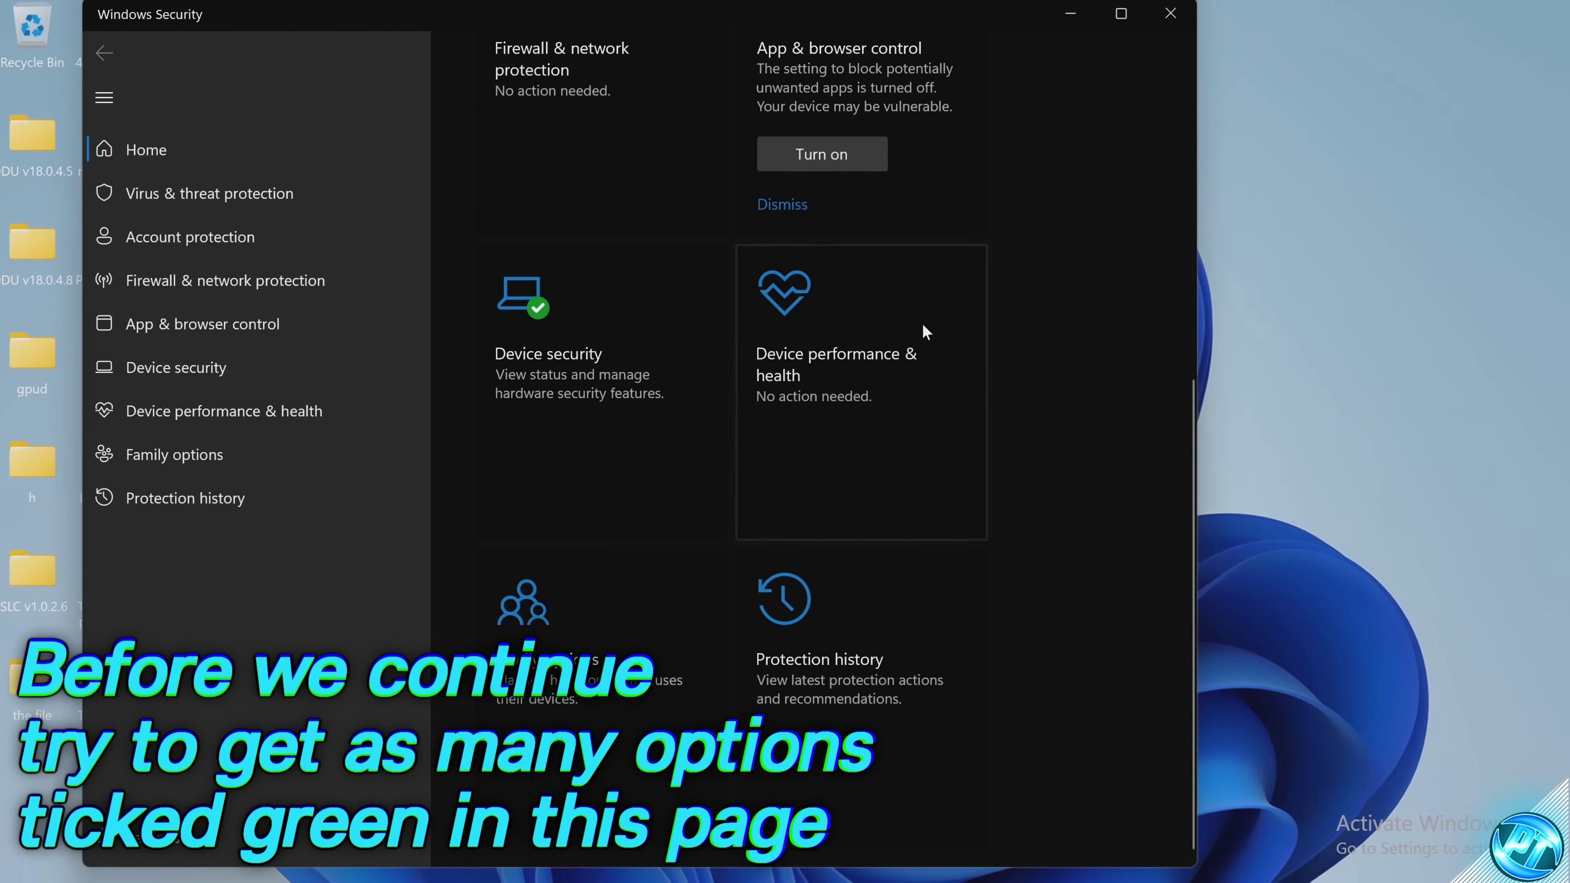
pyautogui.scroll(8, 921, 322)
pyautogui.scroll(1, 866, 442)
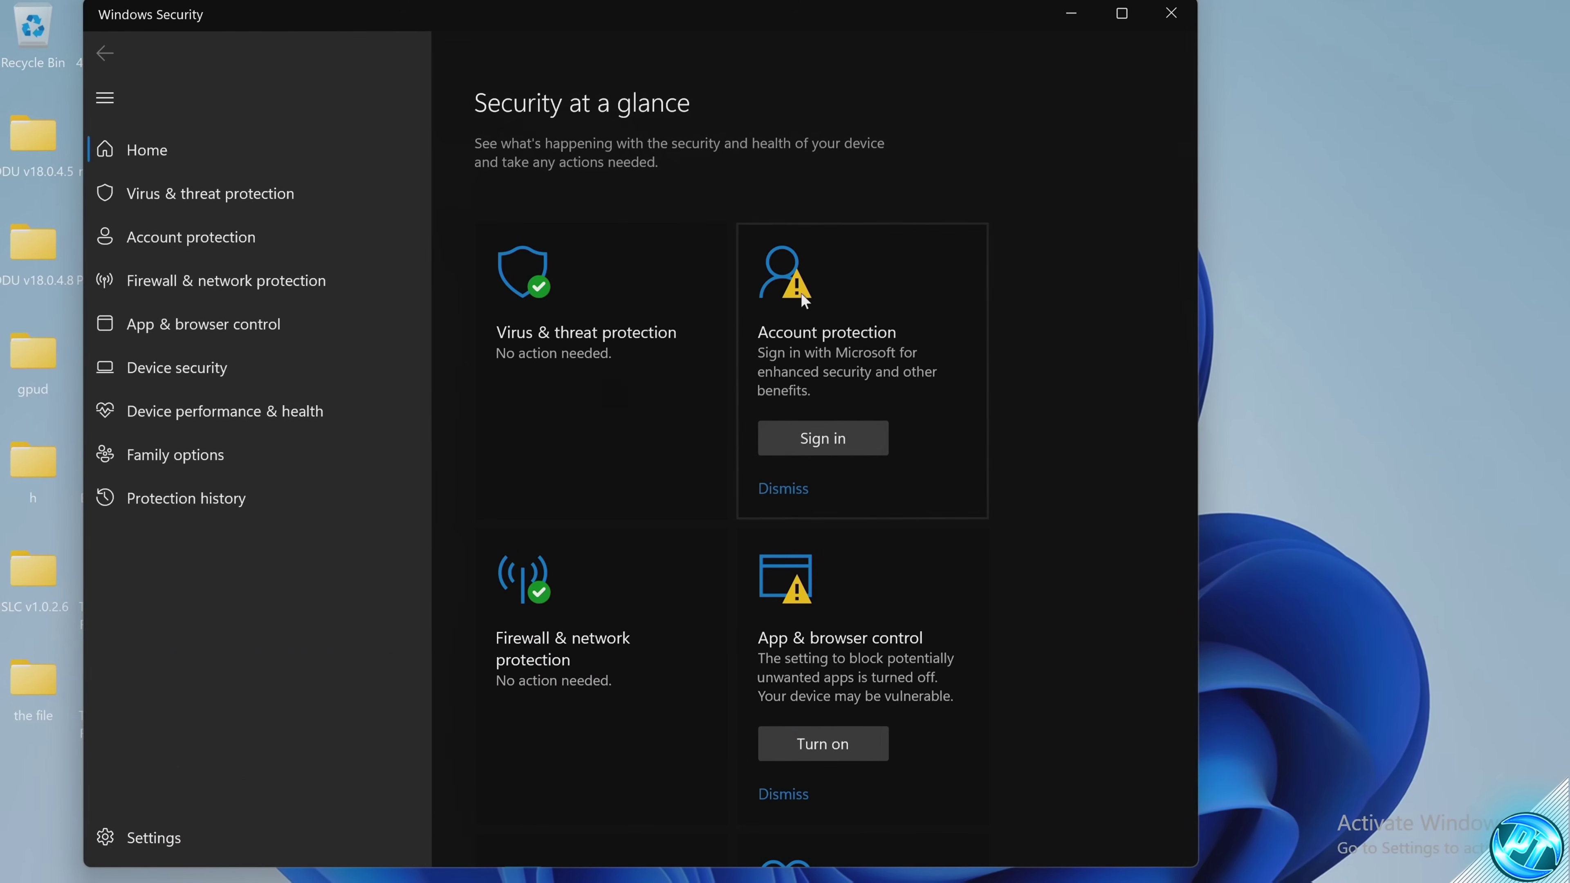
pyautogui.click(822, 744)
pyautogui.click(753, 627)
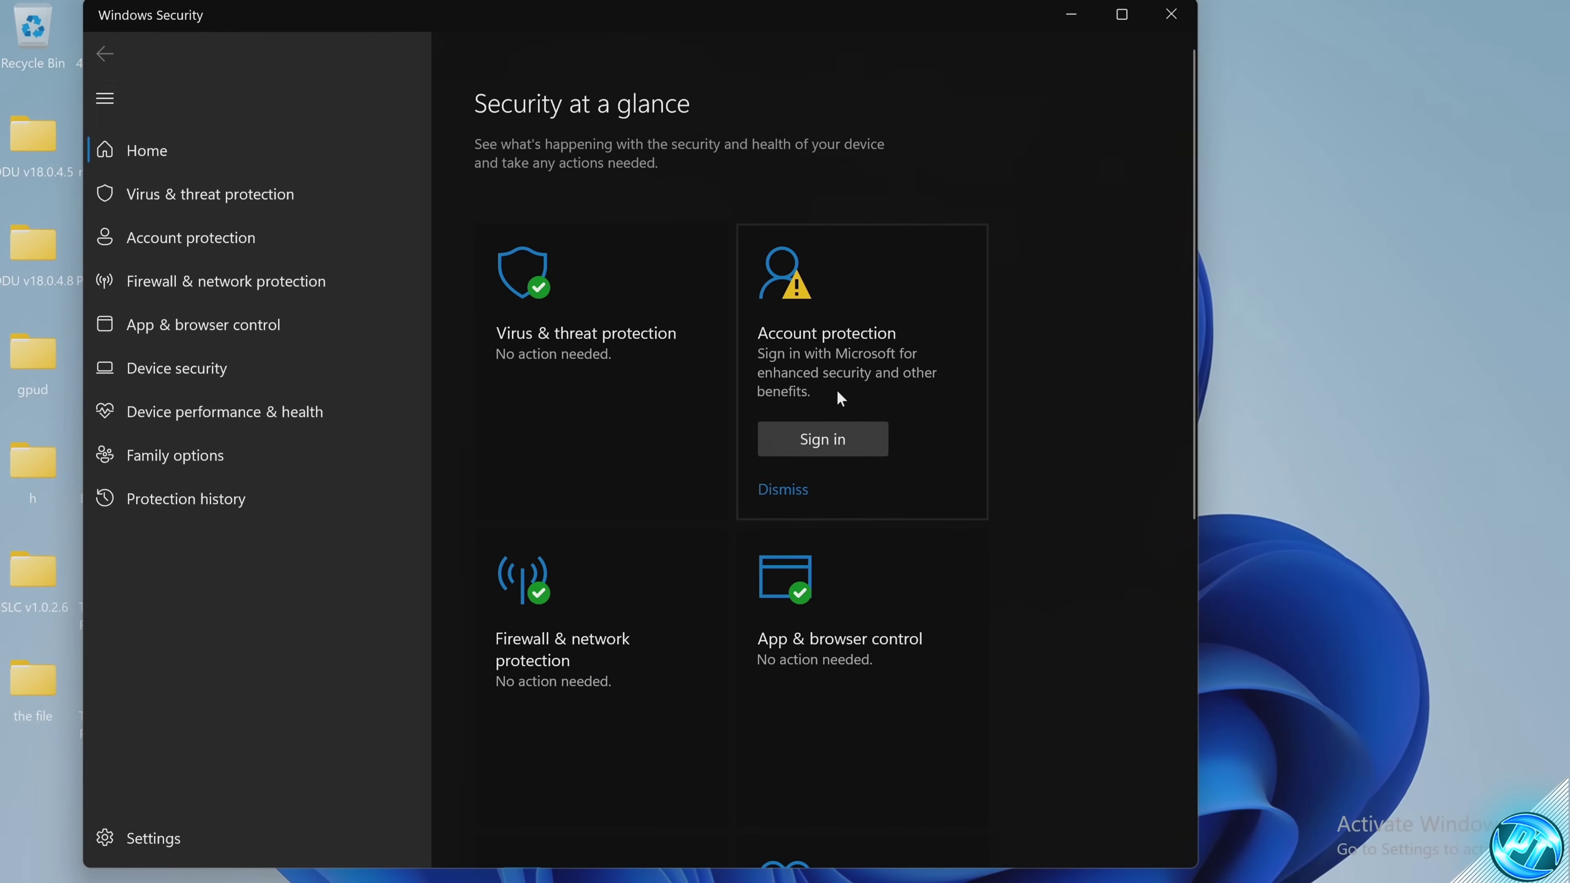
# Go to the Virus & threat protection page
pyautogui.scroll(-8, 776, 503)
pyautogui.scroll(8, 780, 513)
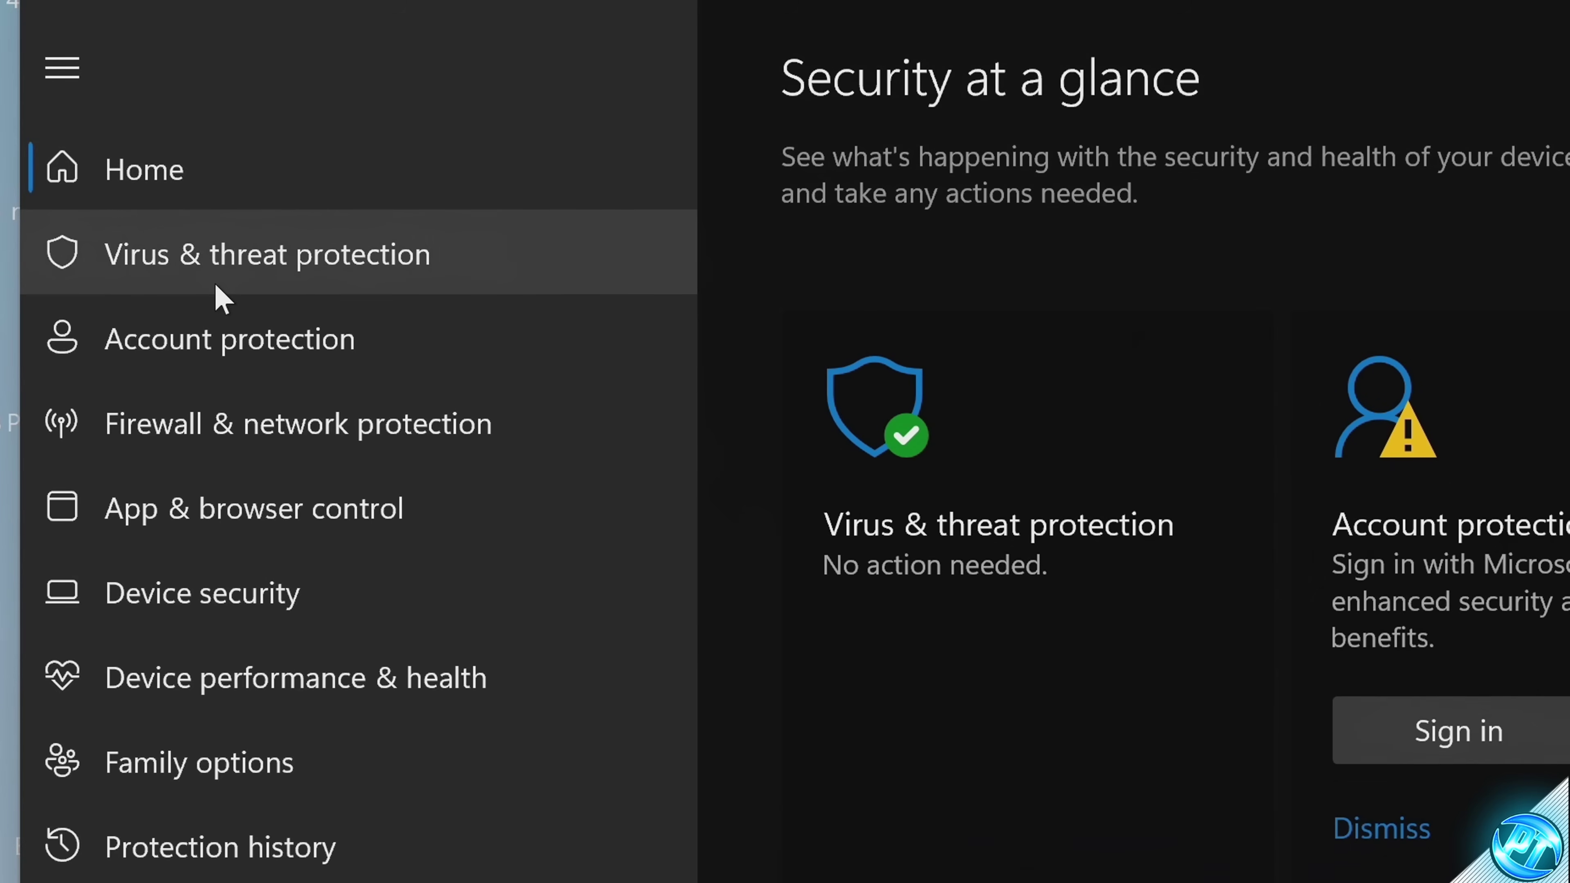
pyautogui.click(184, 209)
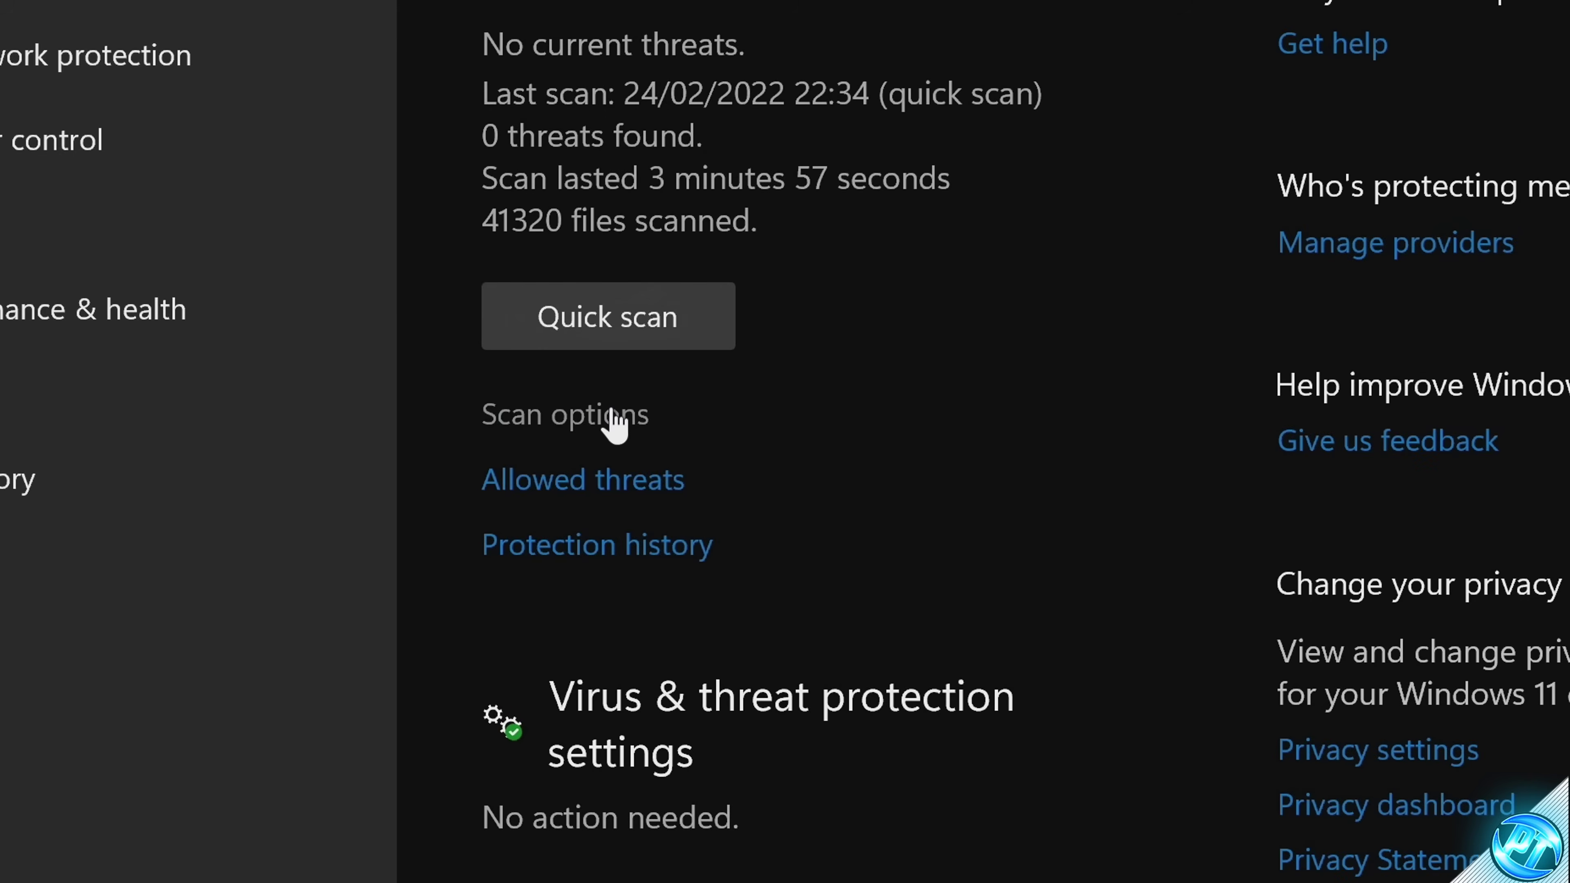
# Select Microsoft Defender Offline scan in the Scan options list
pyautogui.click(593, 424)
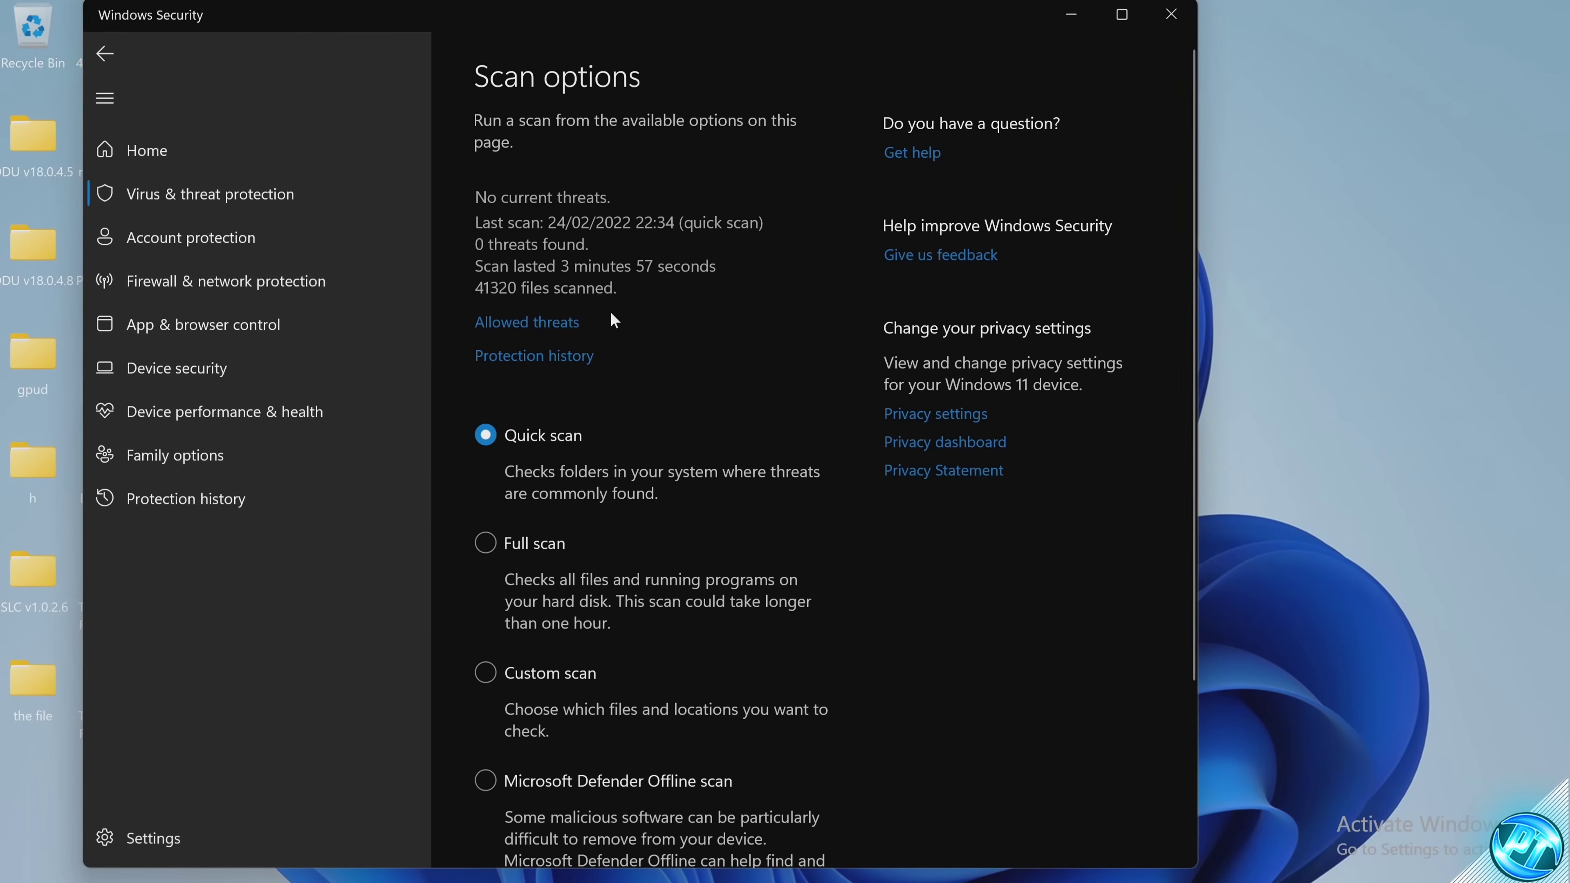
pyautogui.scroll(-3, 619, 325)
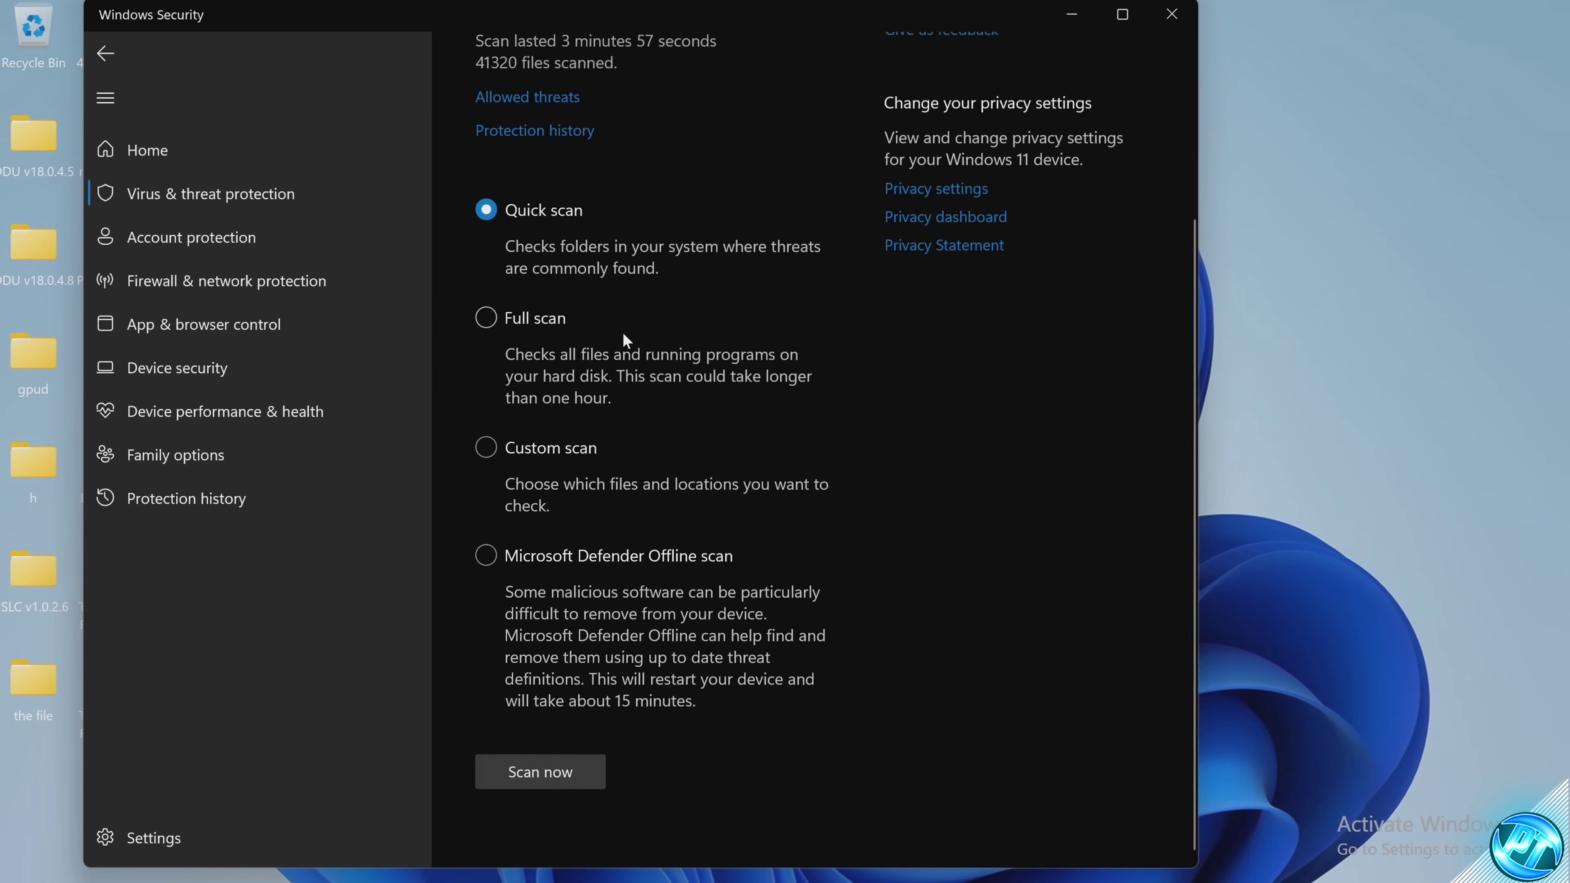
pyautogui.click(484, 554)
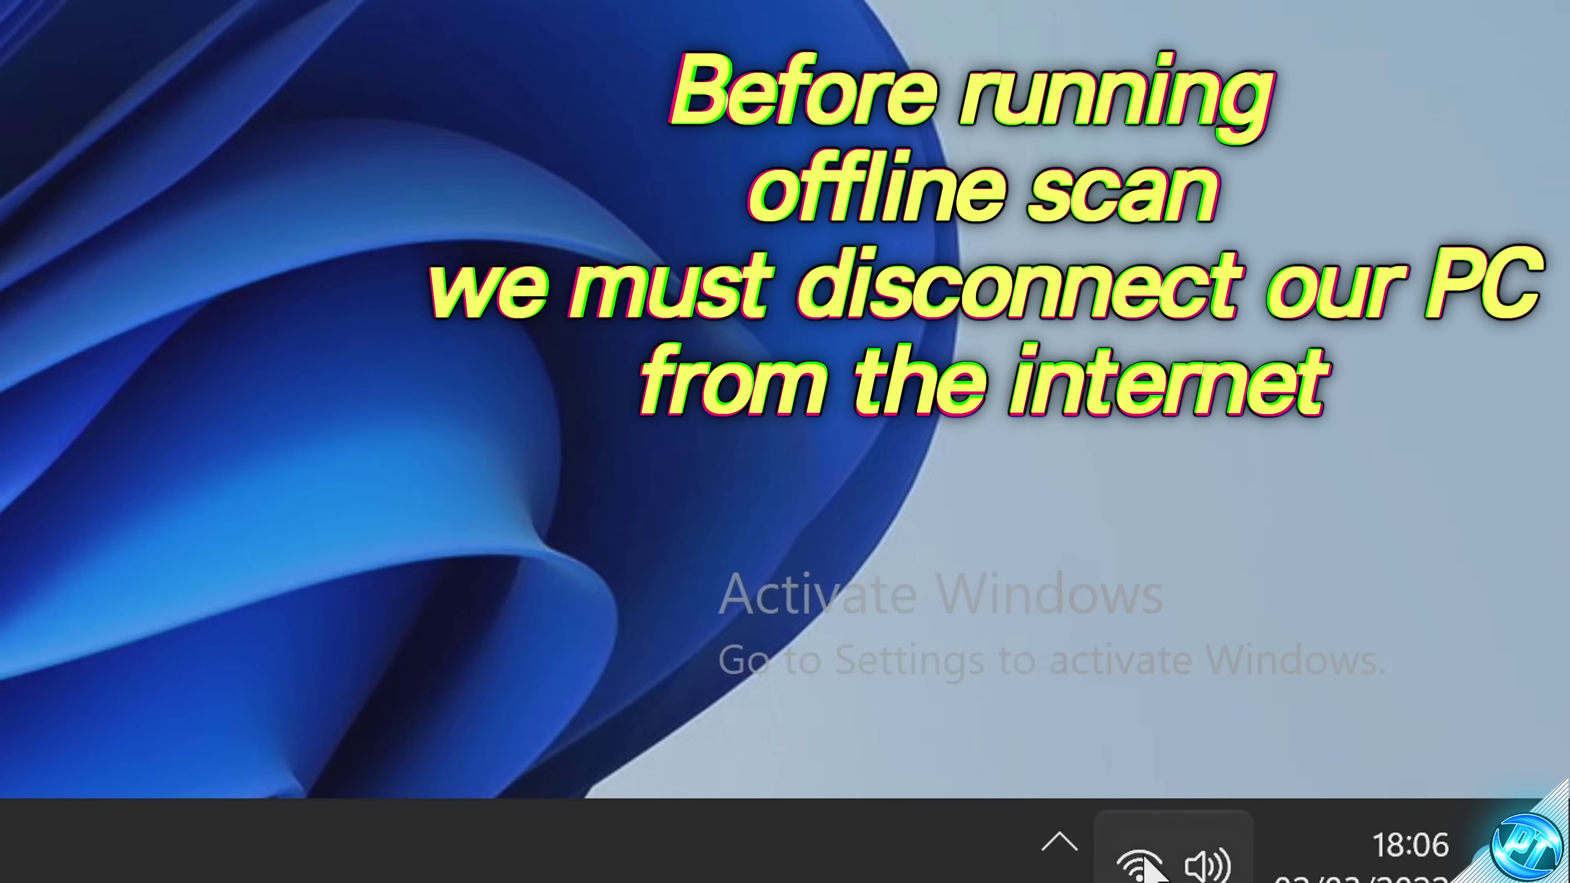
# Disable the Wi-Fi adapter via More network adapter options and close the Network Connections window
pyautogui.rightClick(1414, 873)
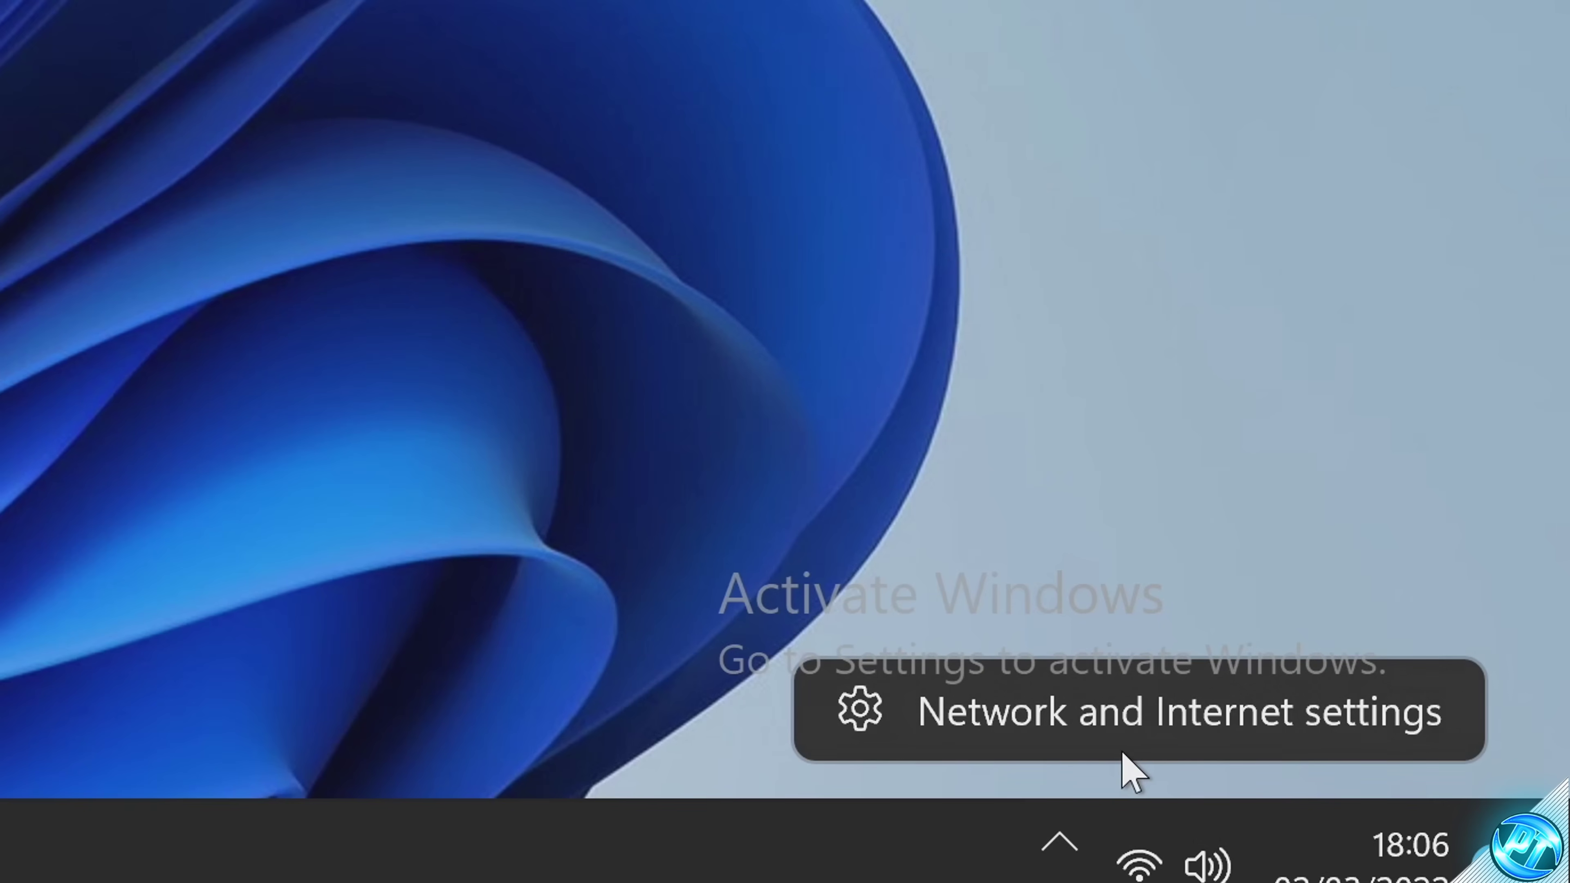
pyautogui.click(1127, 751)
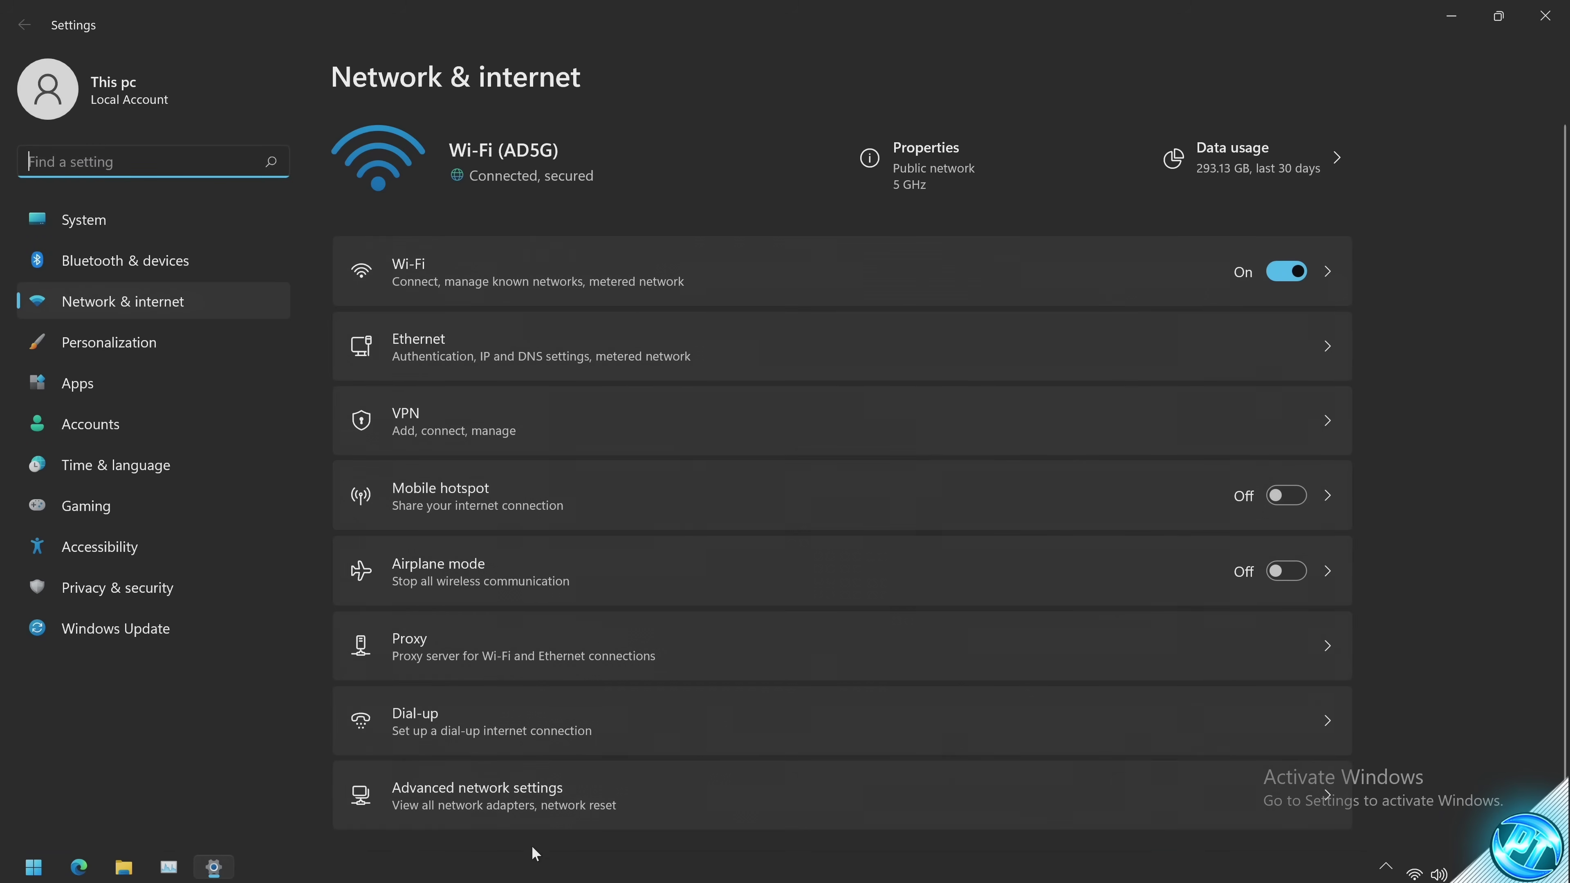
pyautogui.click(546, 810)
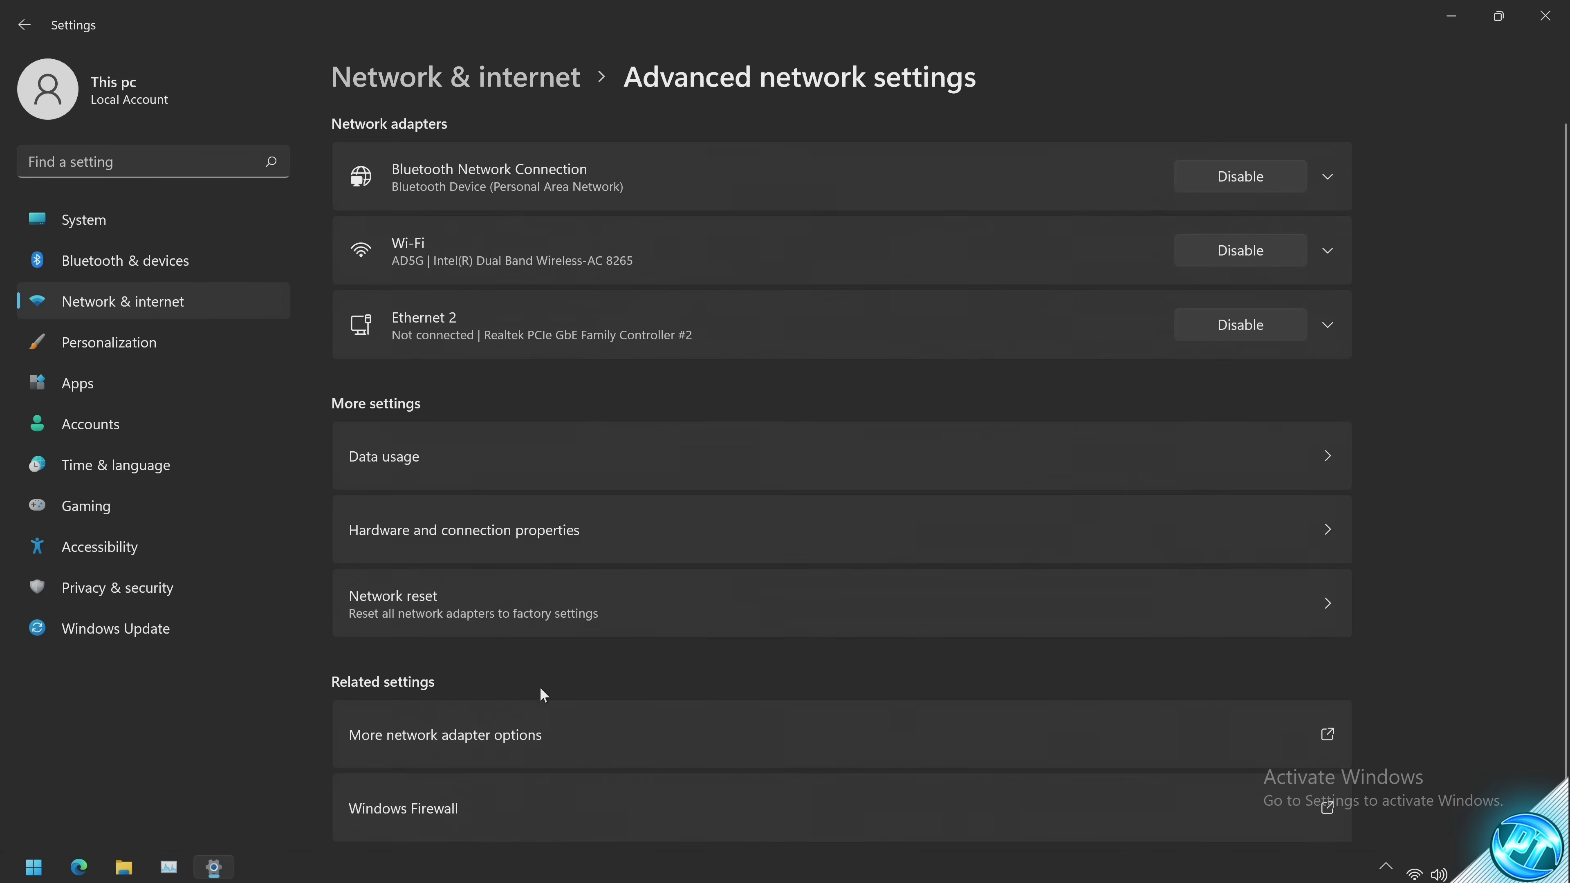
pyautogui.click(502, 742)
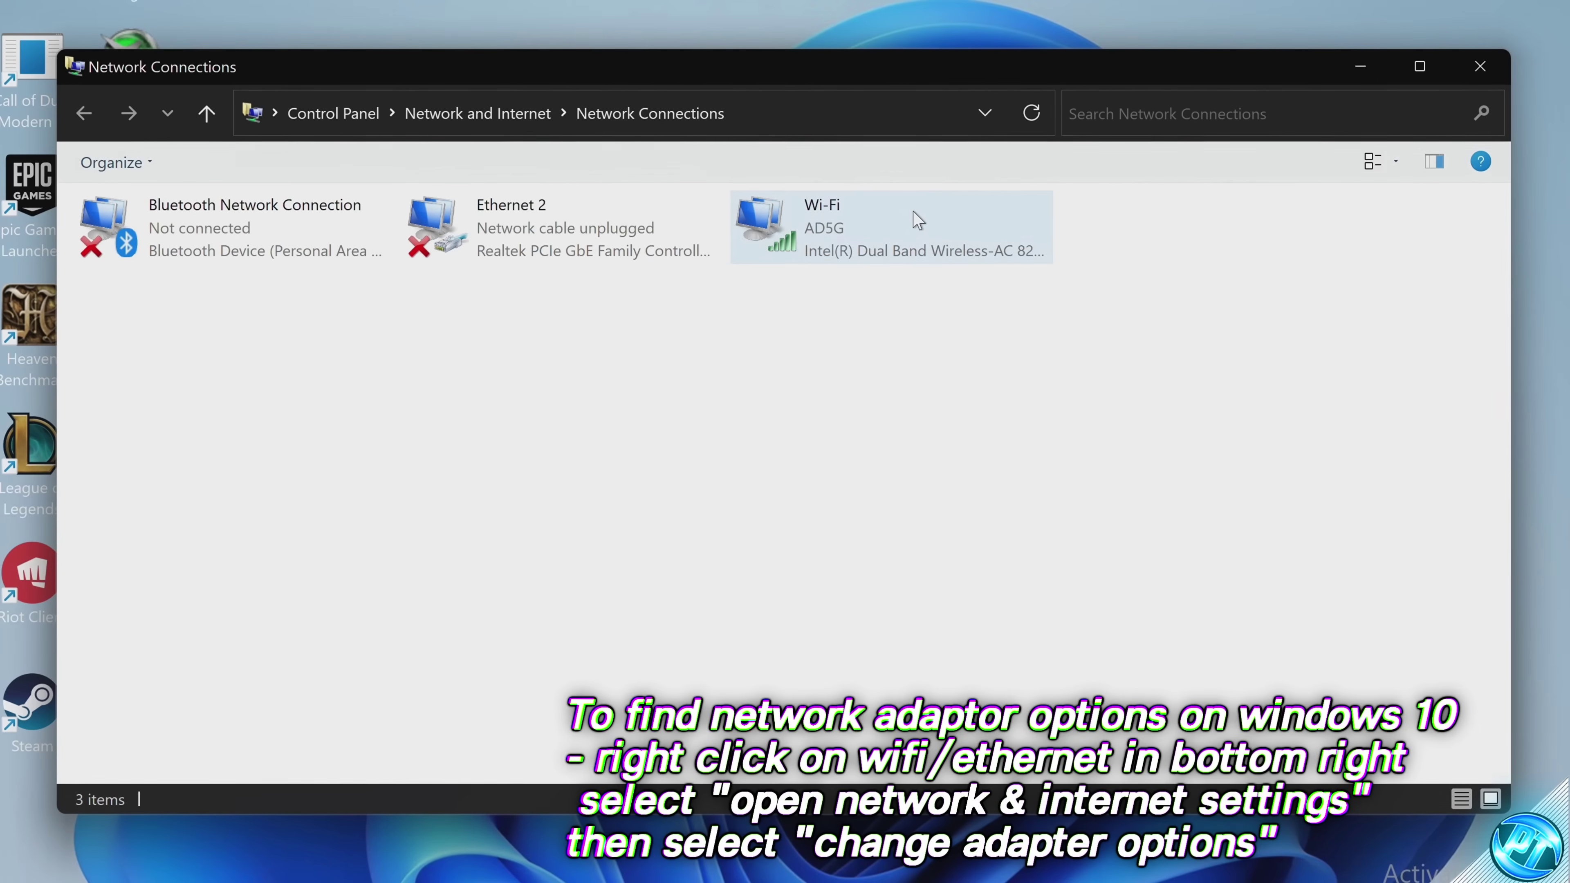
pyautogui.rightClick(912, 211)
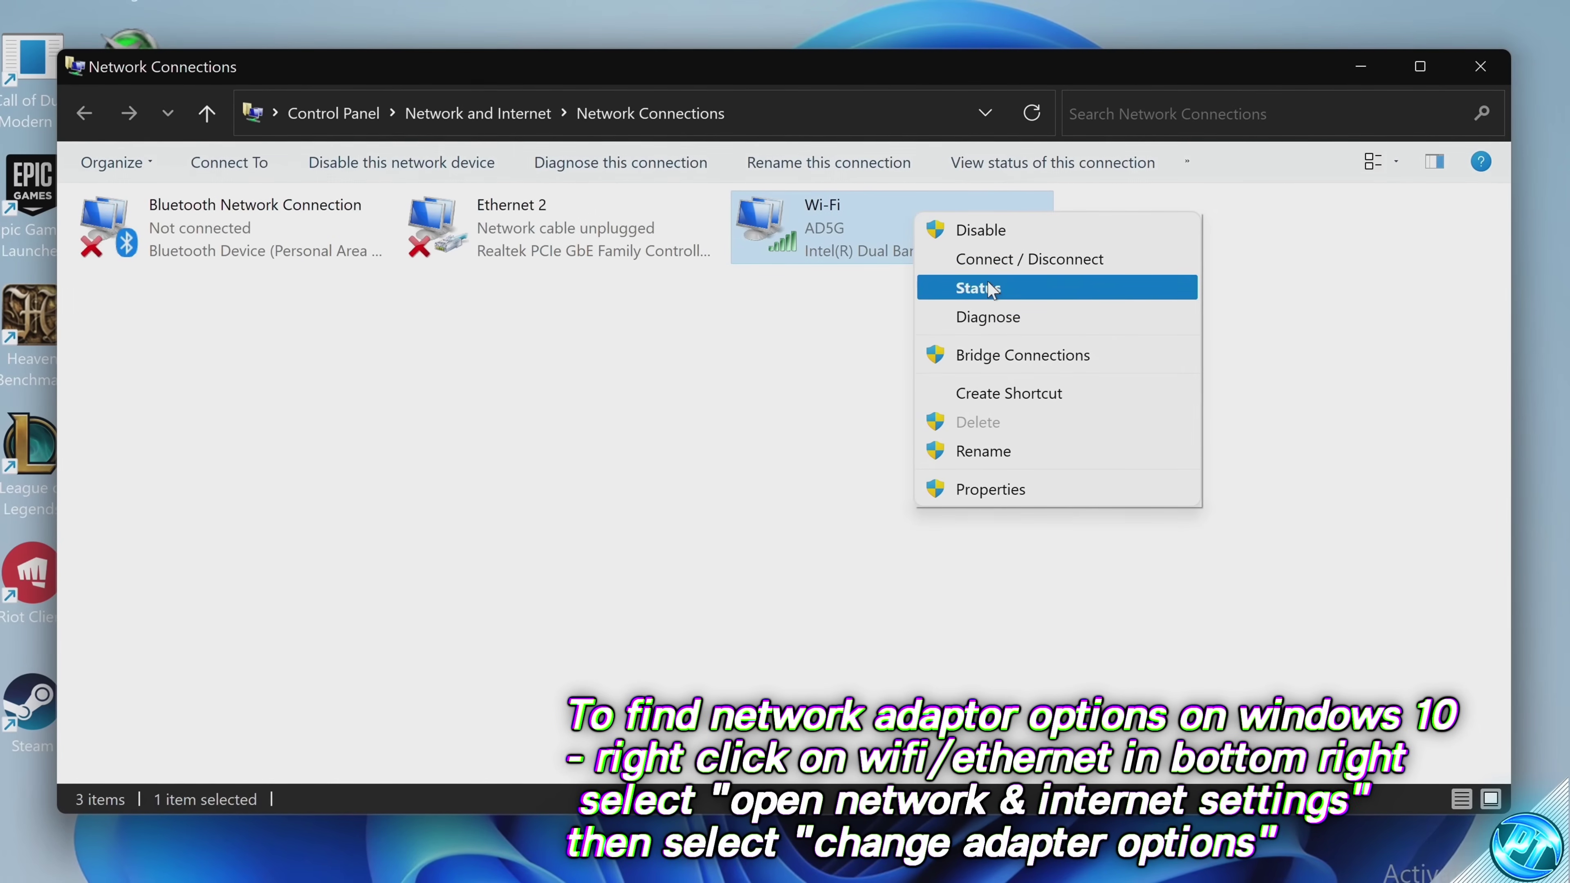
pyautogui.click(1005, 238)
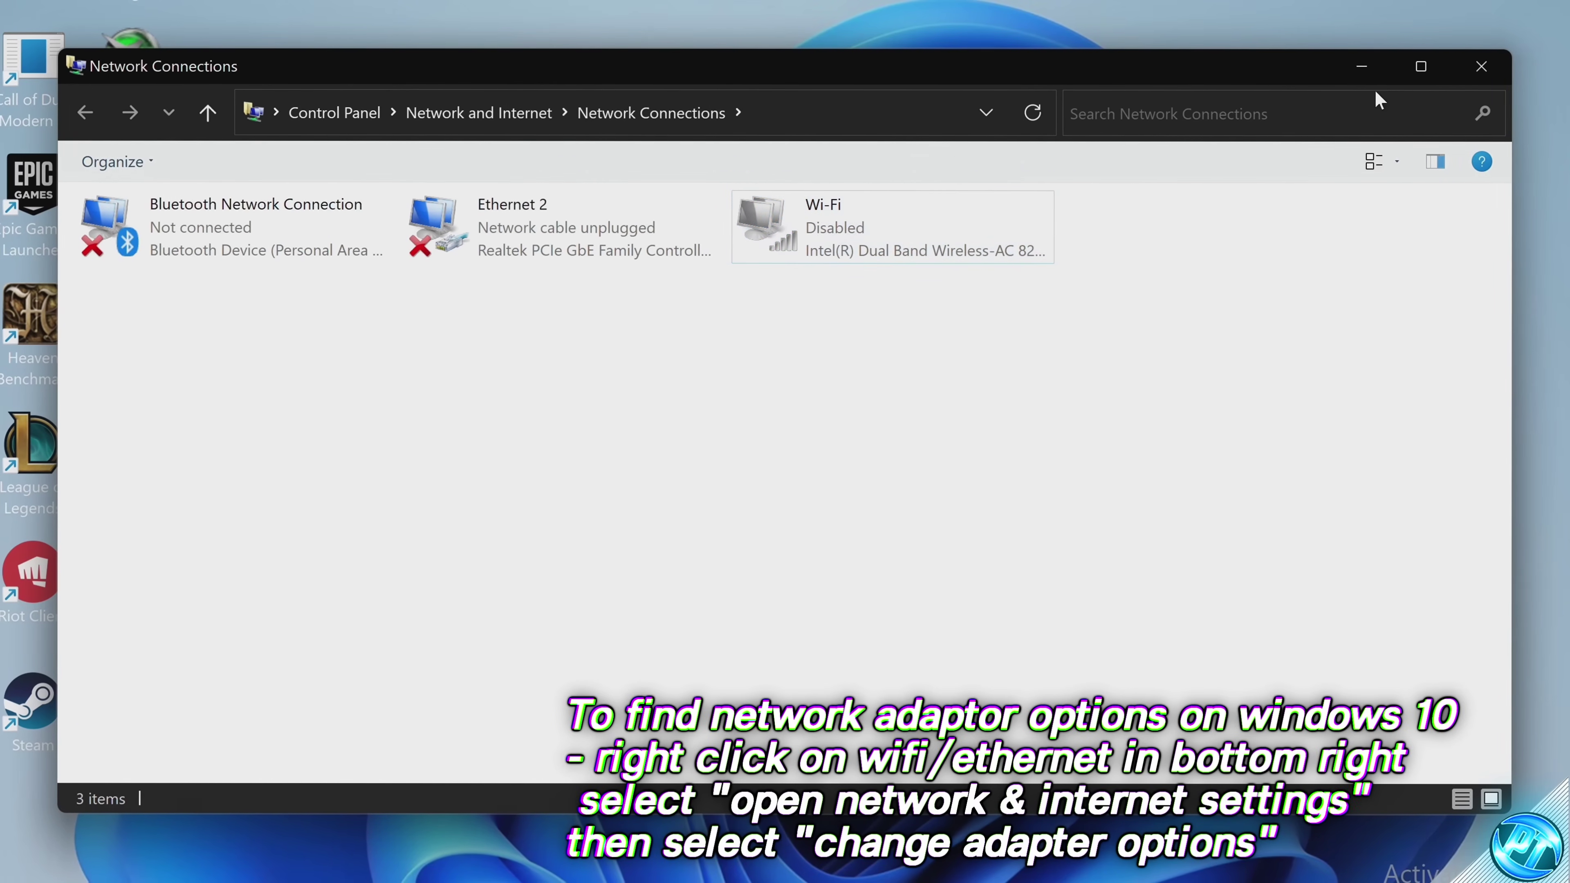
pyautogui.click(1482, 67)
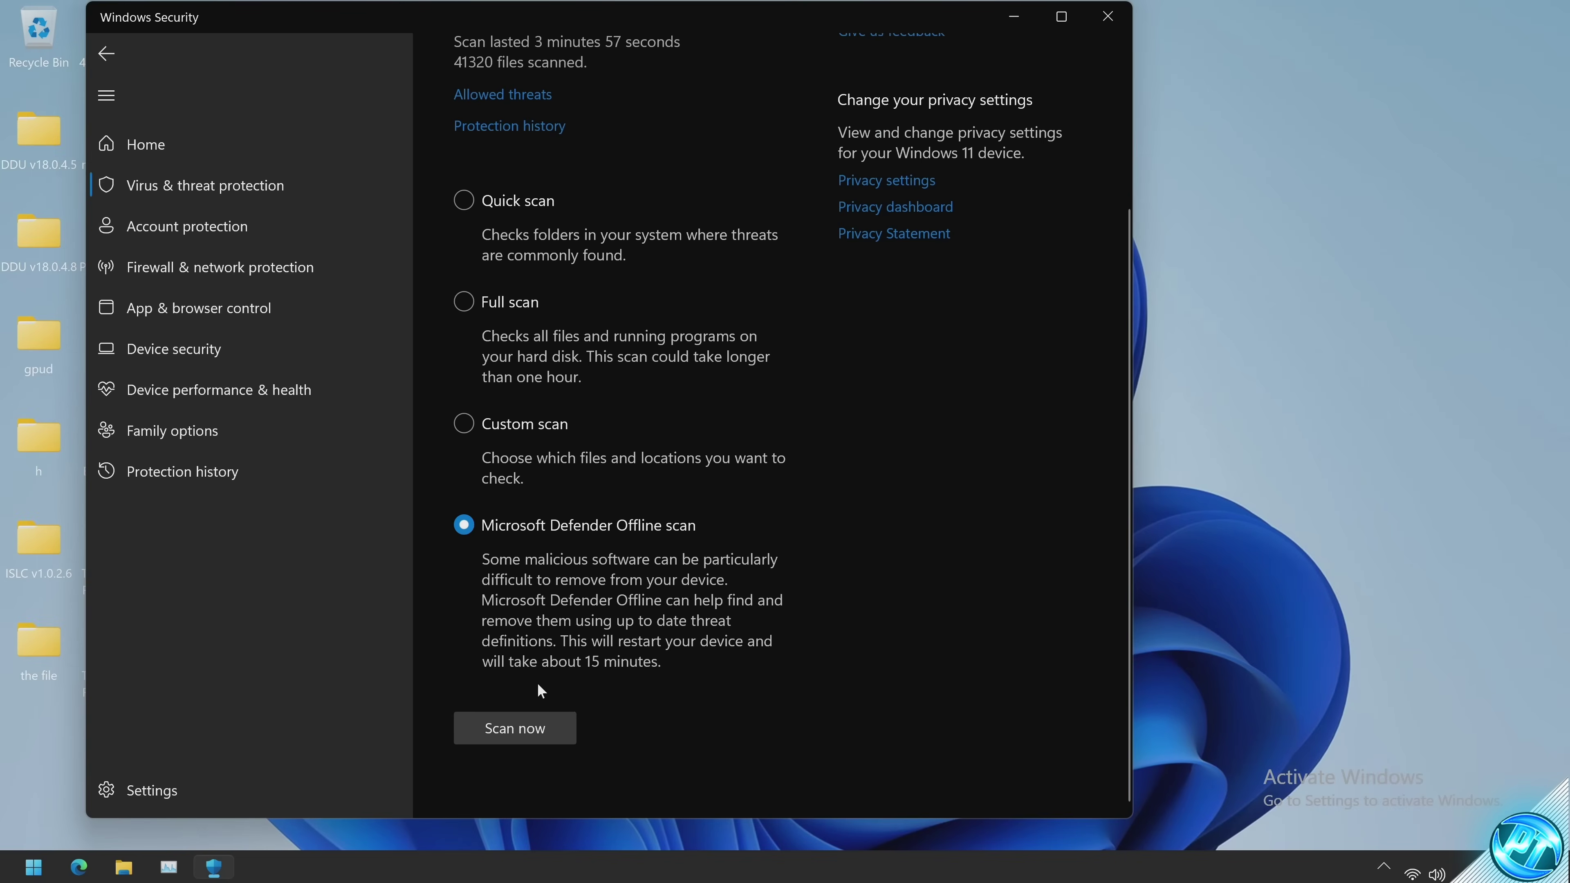
# Run the Defender Offline scan, confirming the restart warning and the UAC prompt
pyautogui.click(535, 728)
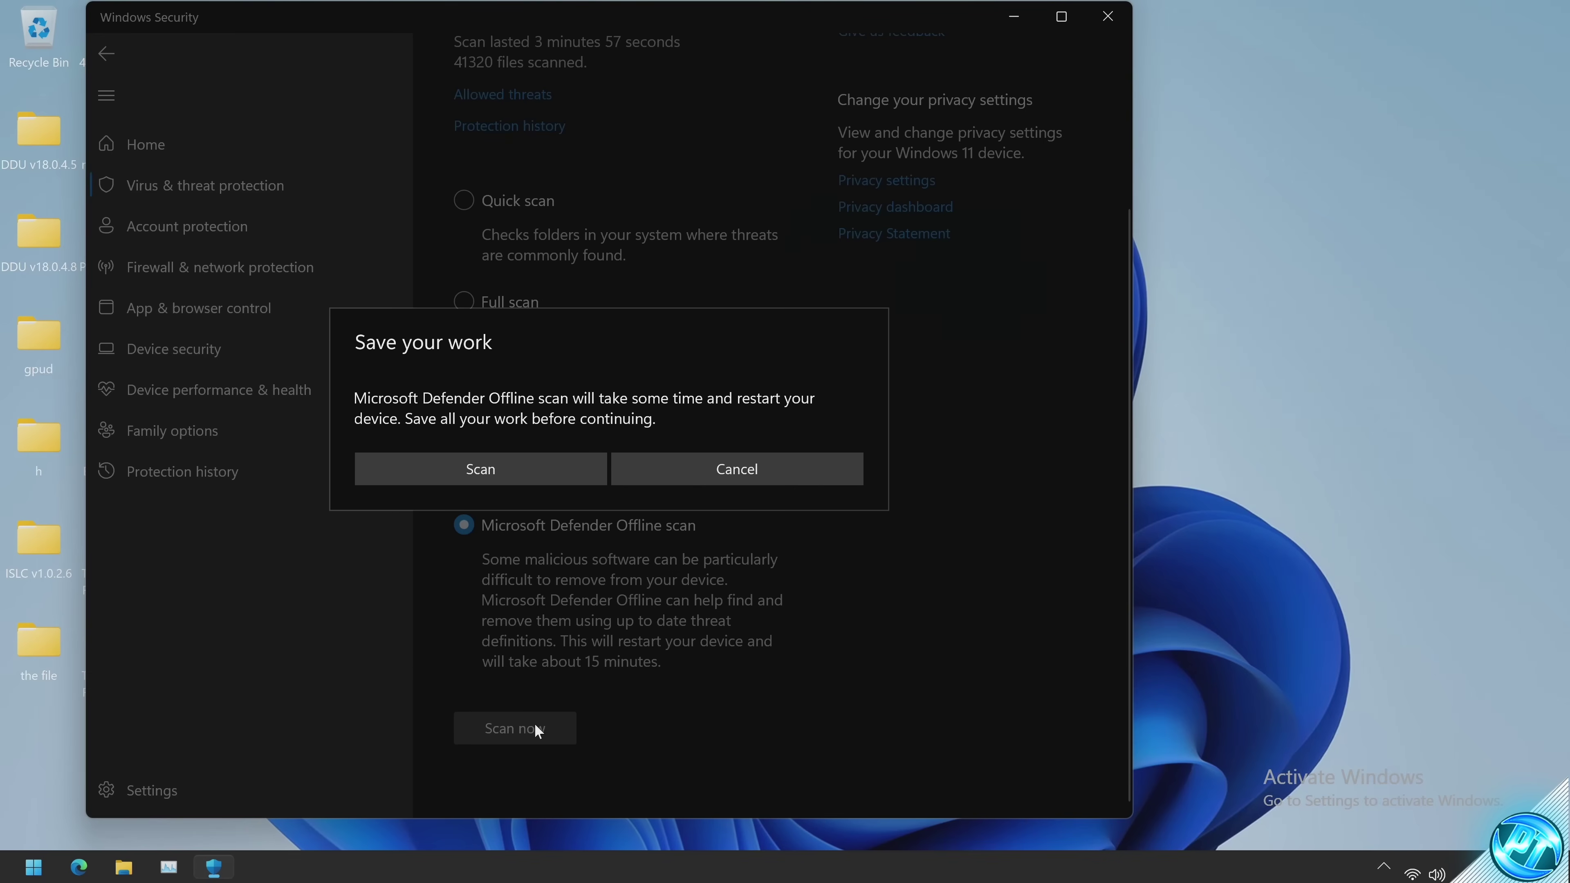
pyautogui.click(493, 470)
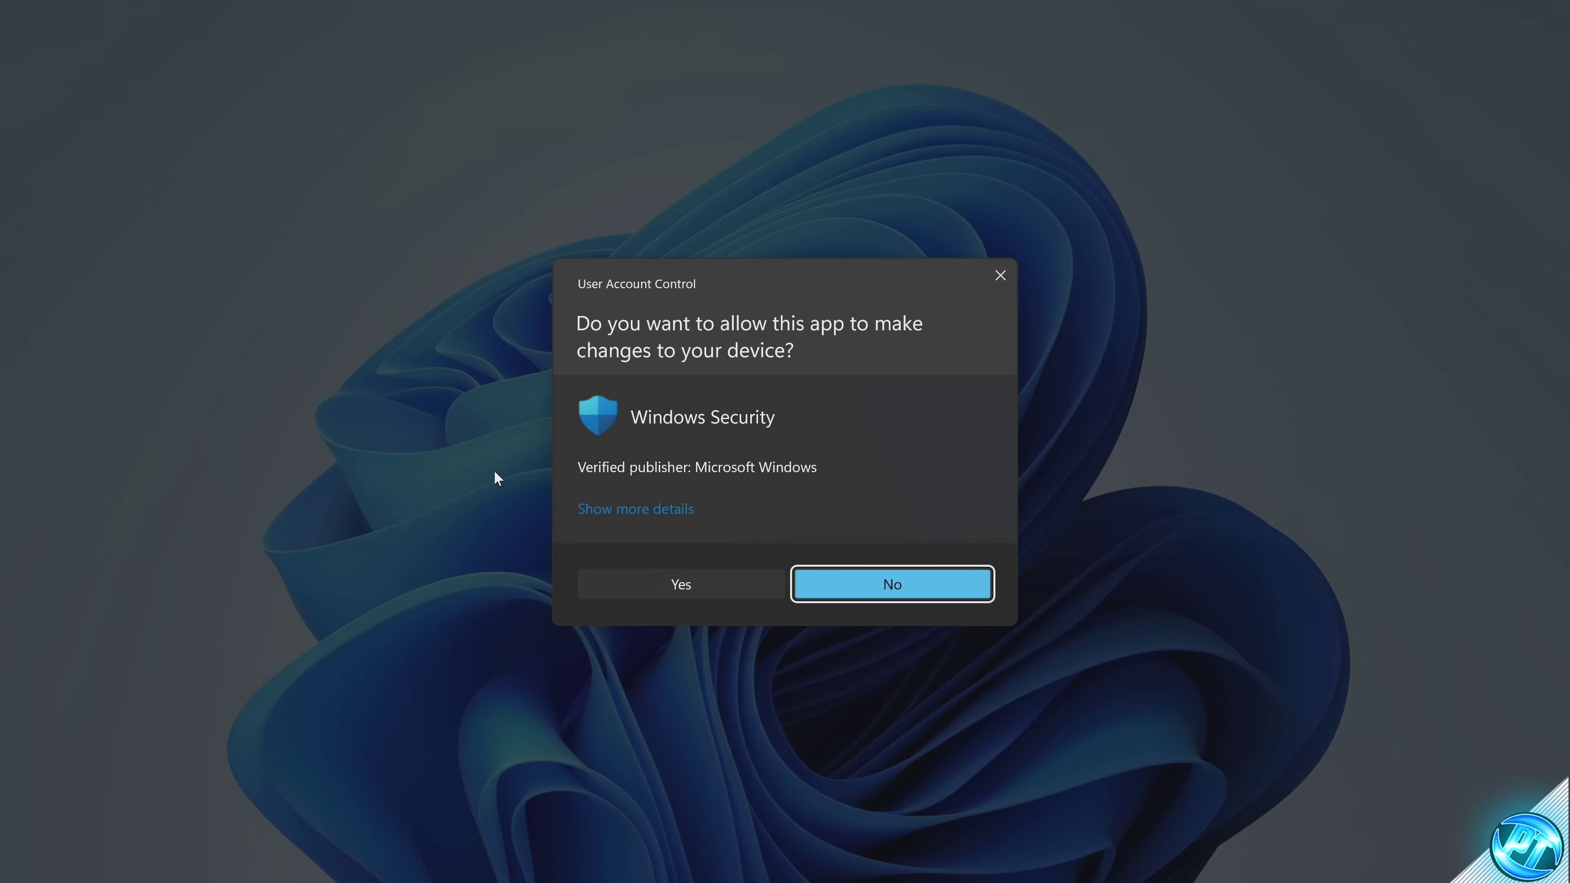
pyautogui.click(650, 573)
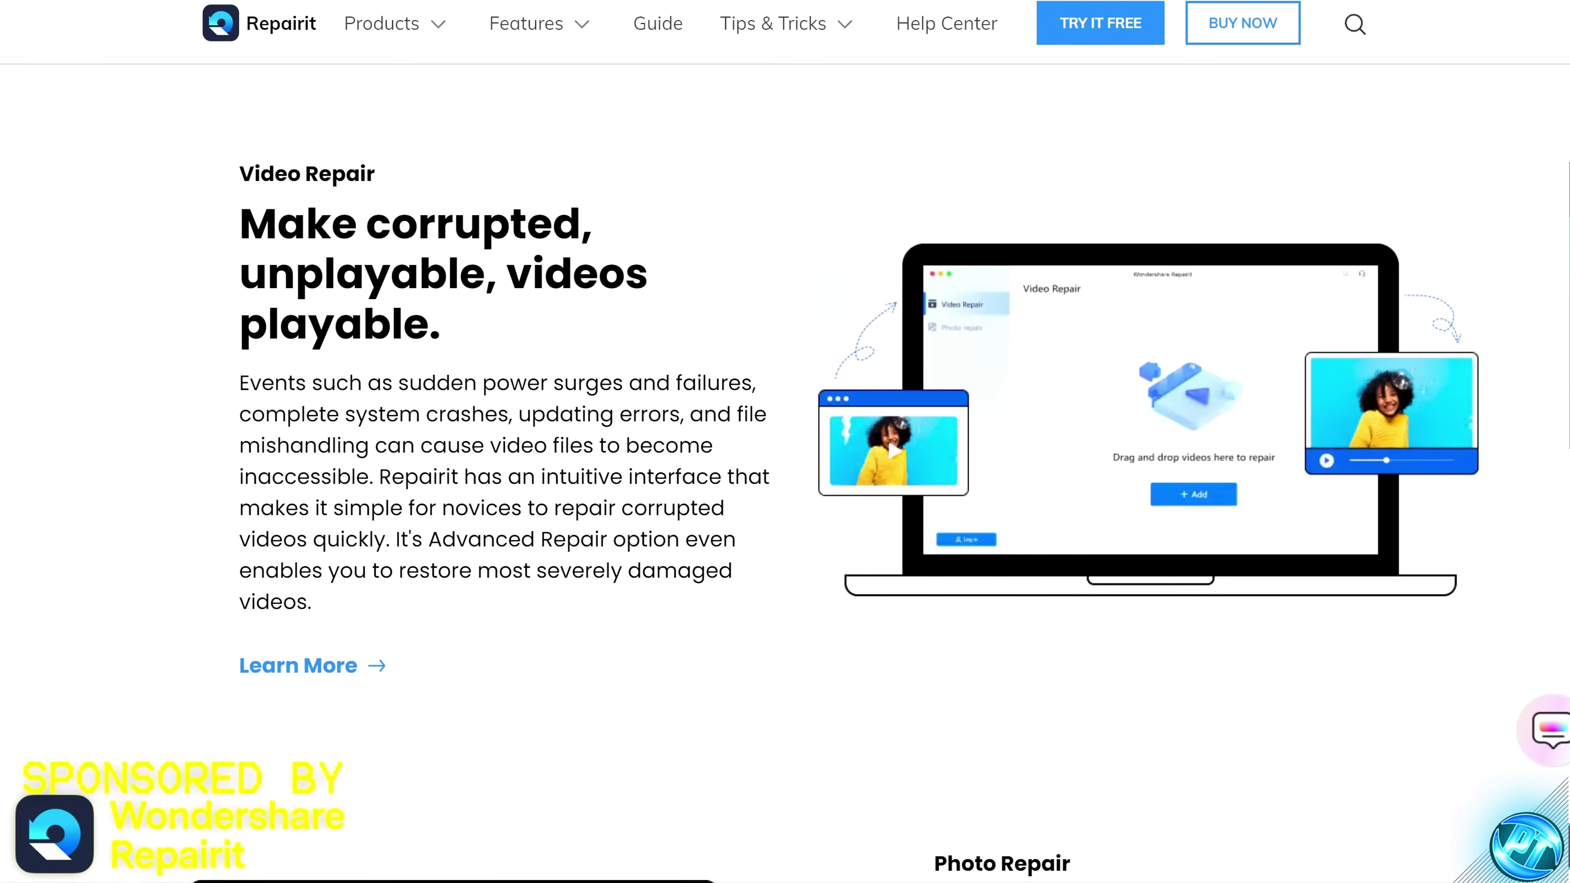
pyautogui.scroll(-1, 785, 433)
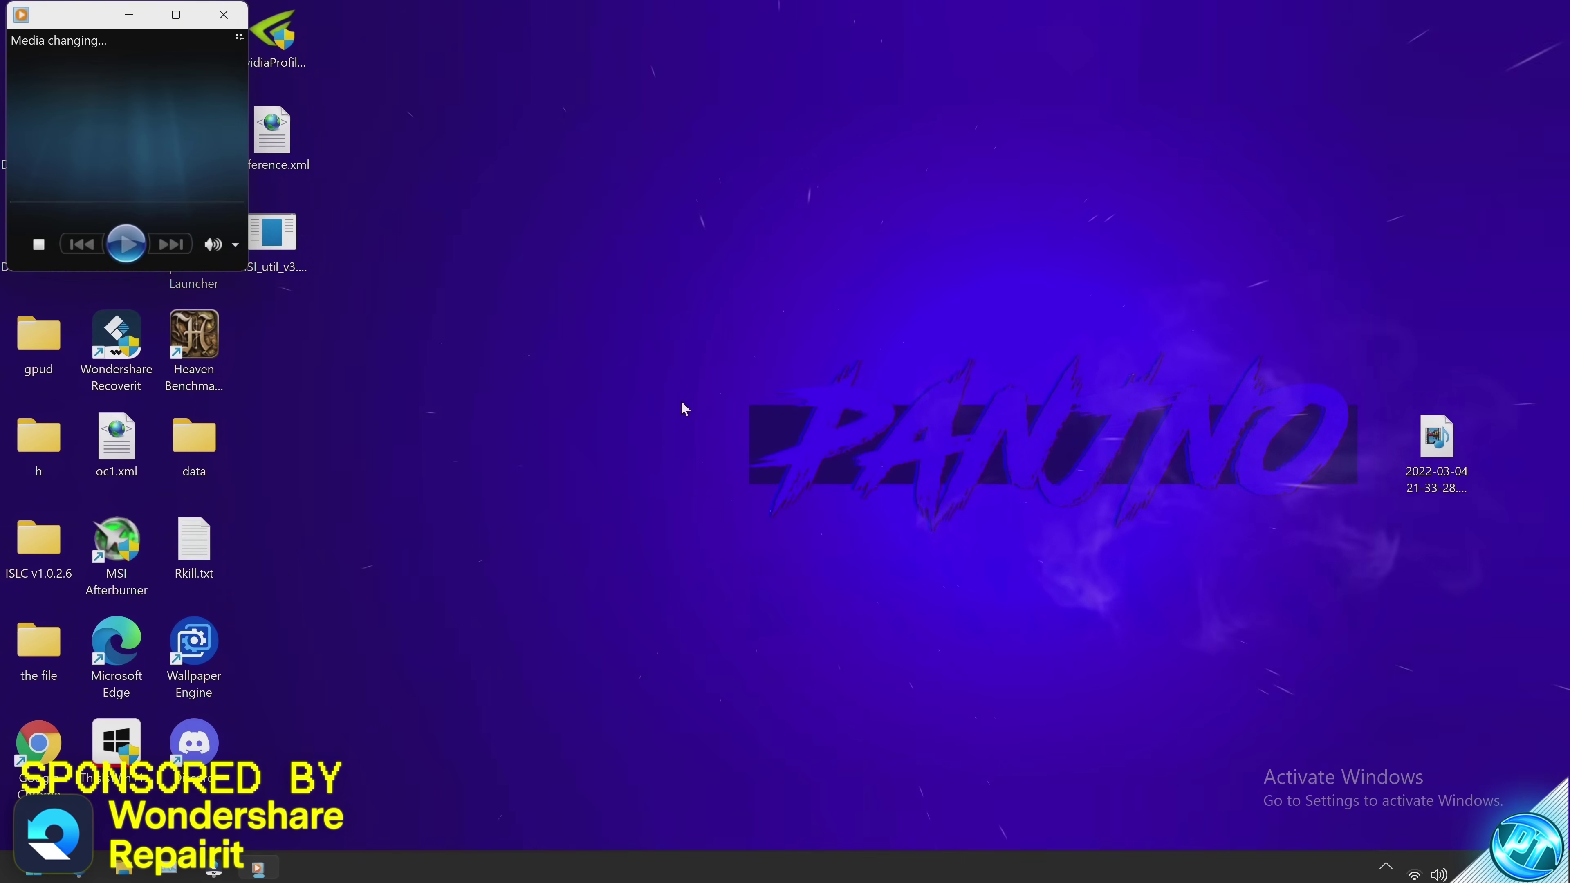
# Close the media player and check the damaged video's file details
pyautogui.hotkey('alt', 'F4')
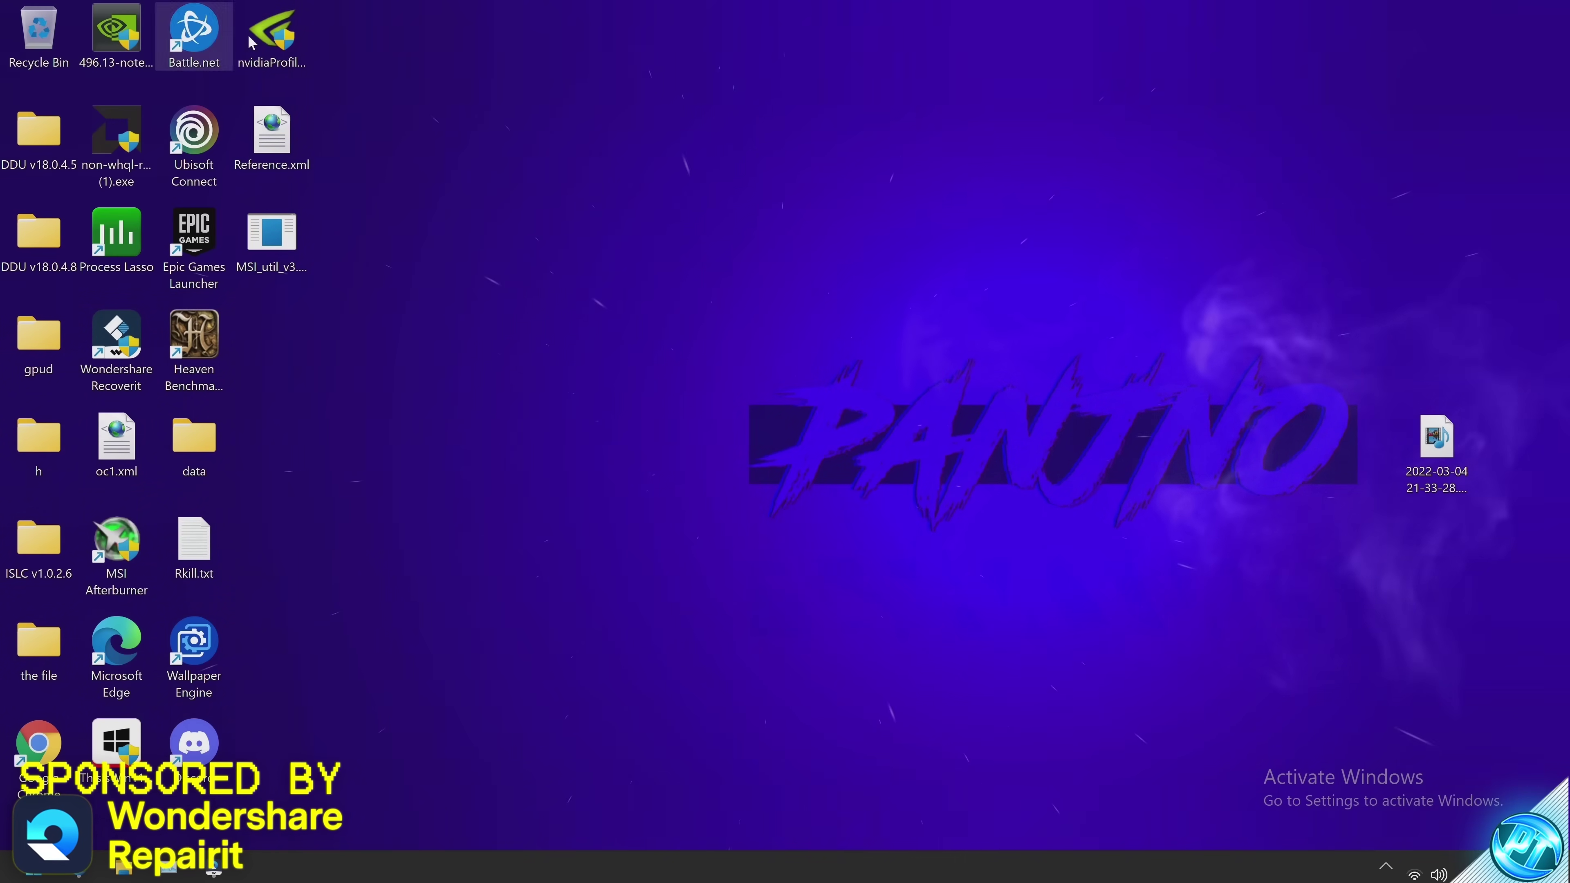
pyautogui.click(1447, 489)
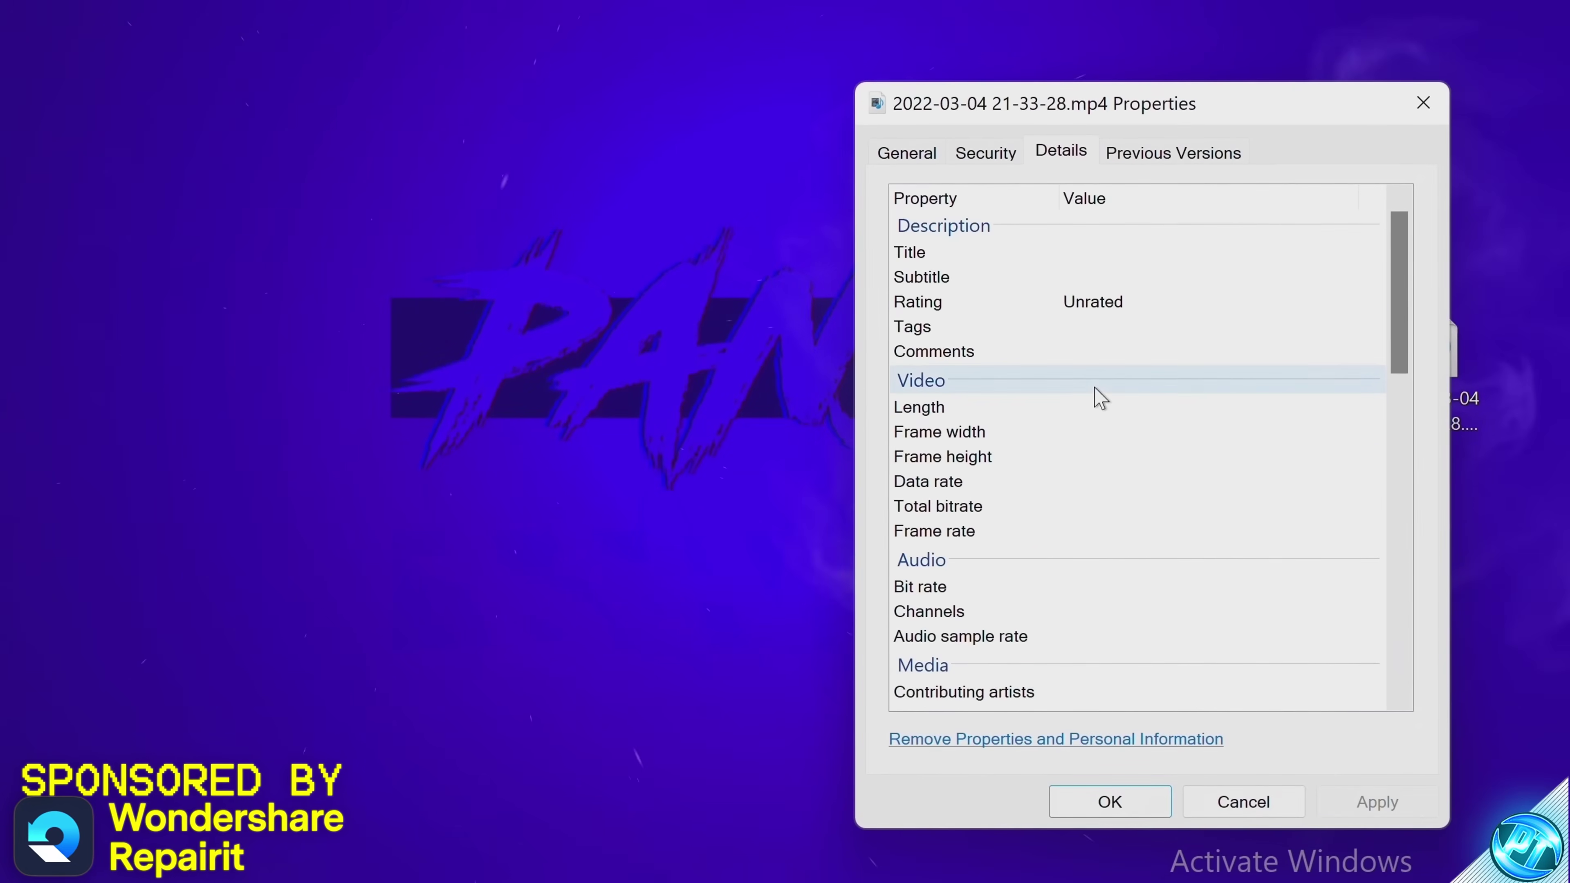
pyautogui.scroll(-5, 1110, 414)
pyautogui.scroll(5, 1122, 431)
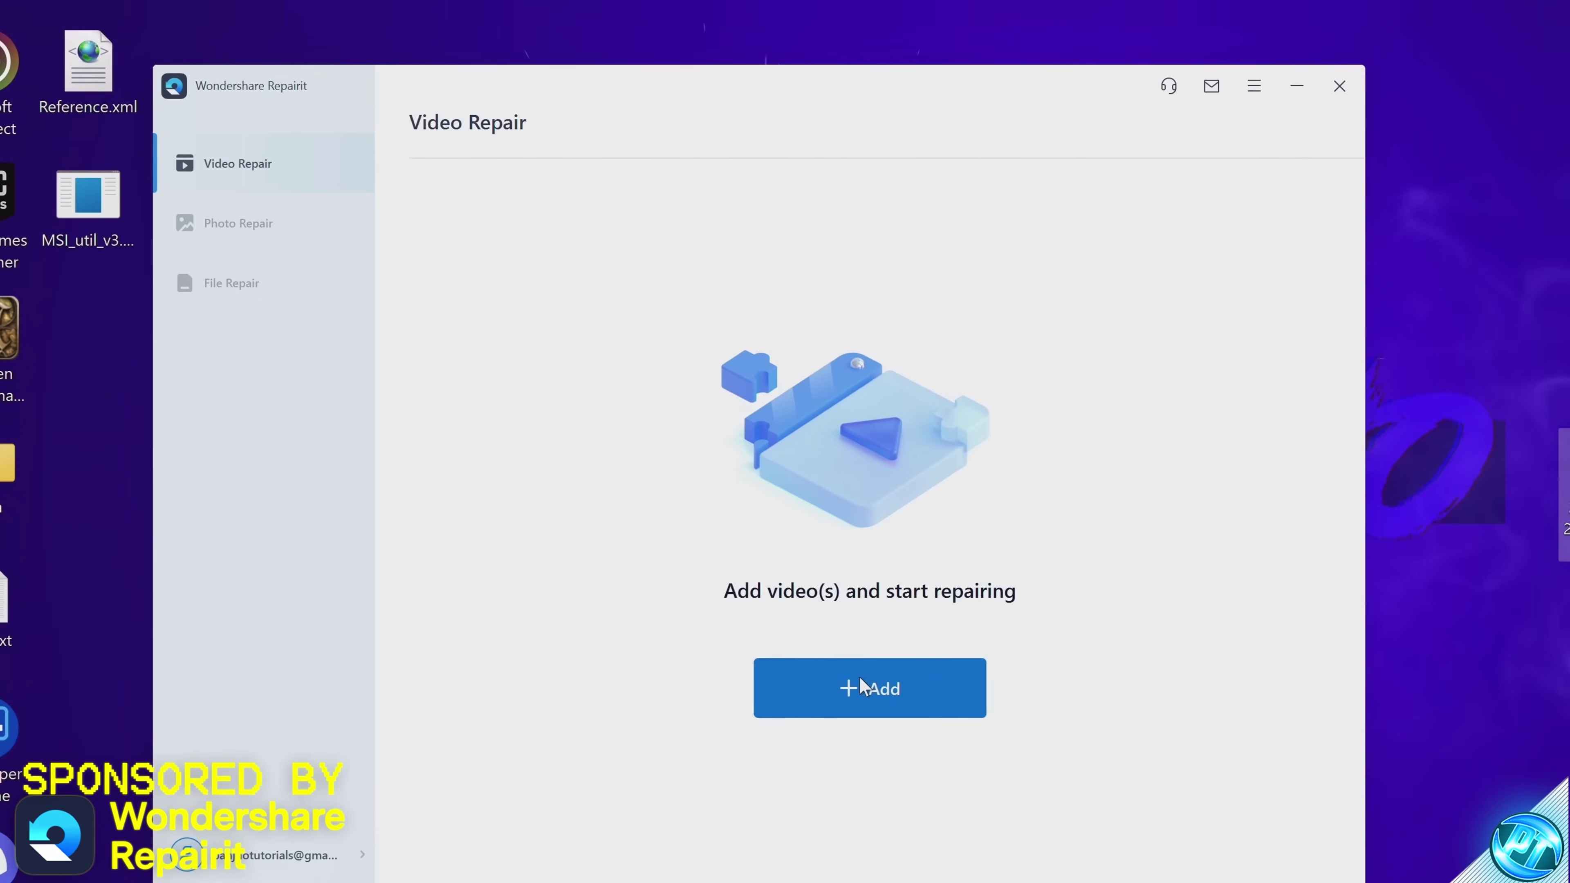
pyautogui.click(858, 677)
pyautogui.click(228, 256)
pyautogui.click(456, 561)
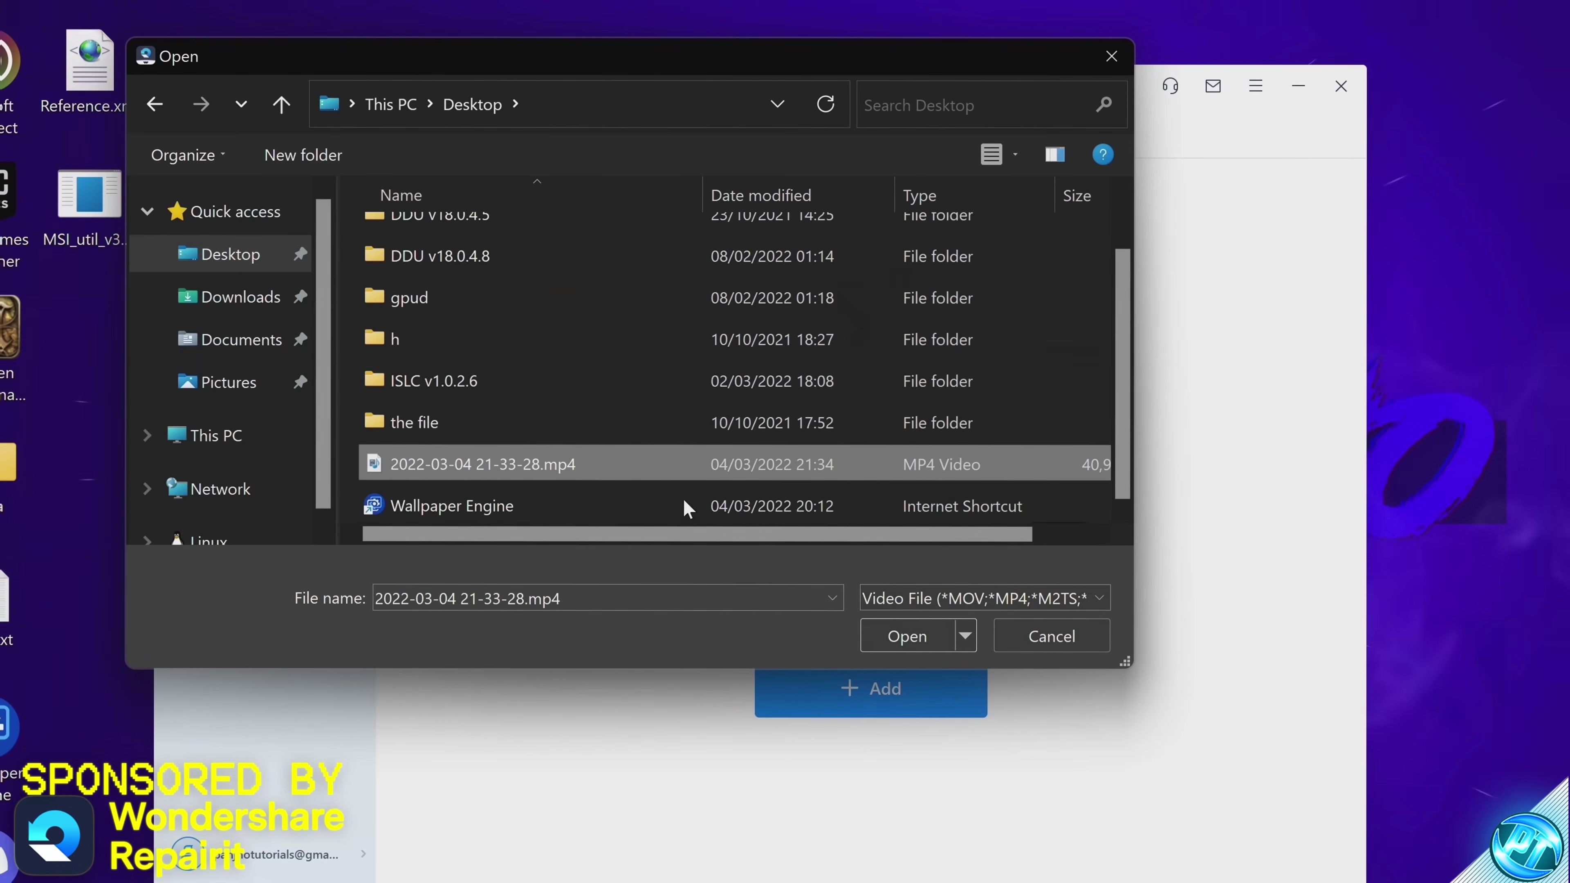
pyautogui.click(904, 635)
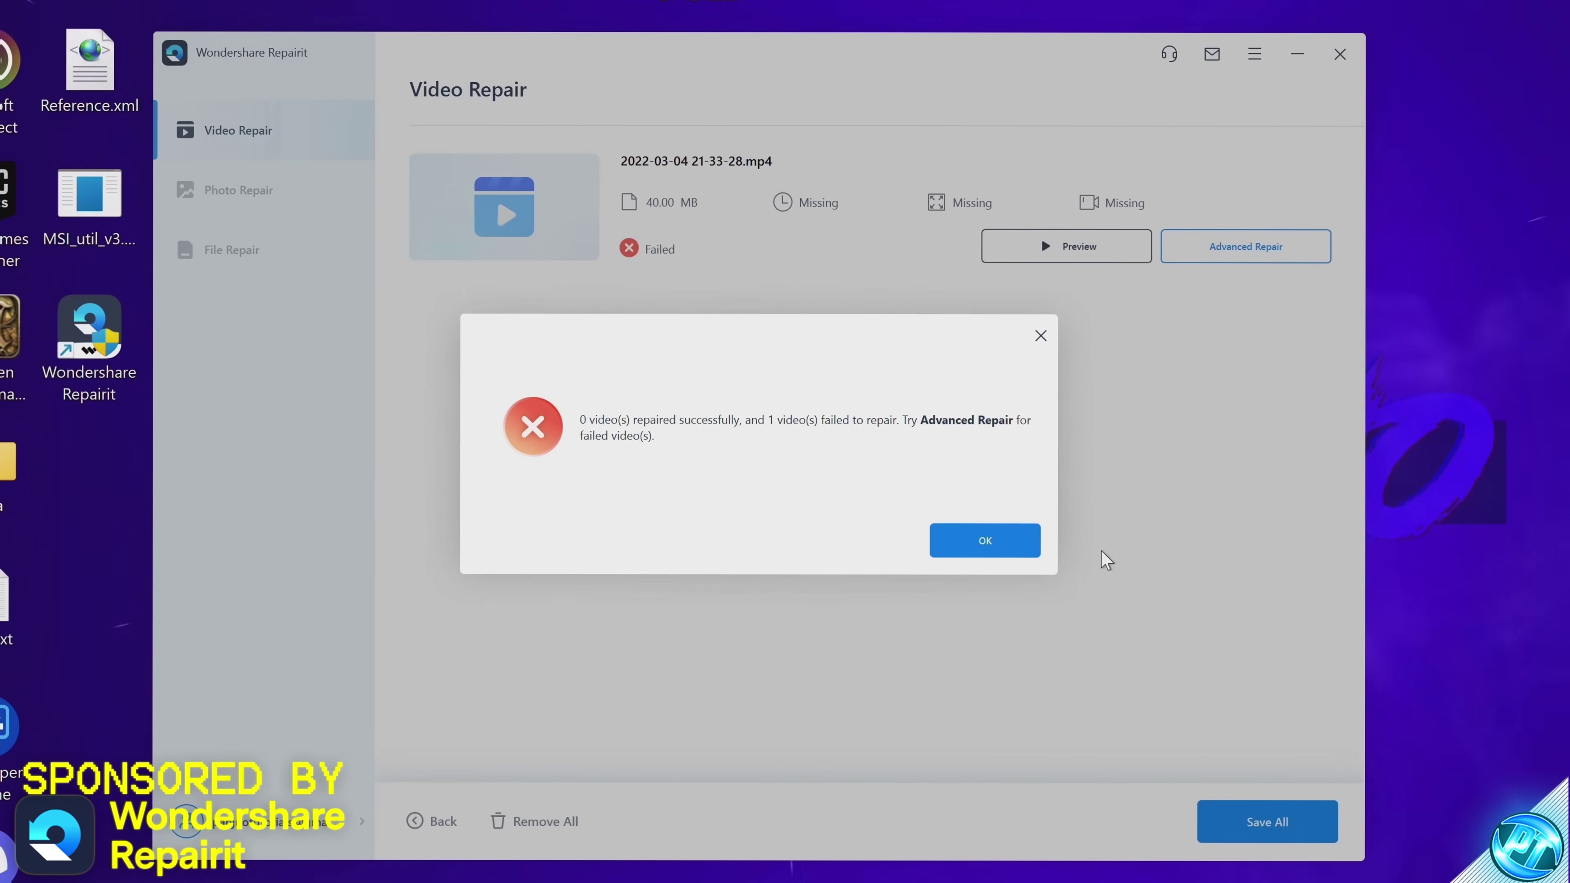
pyautogui.click(1004, 541)
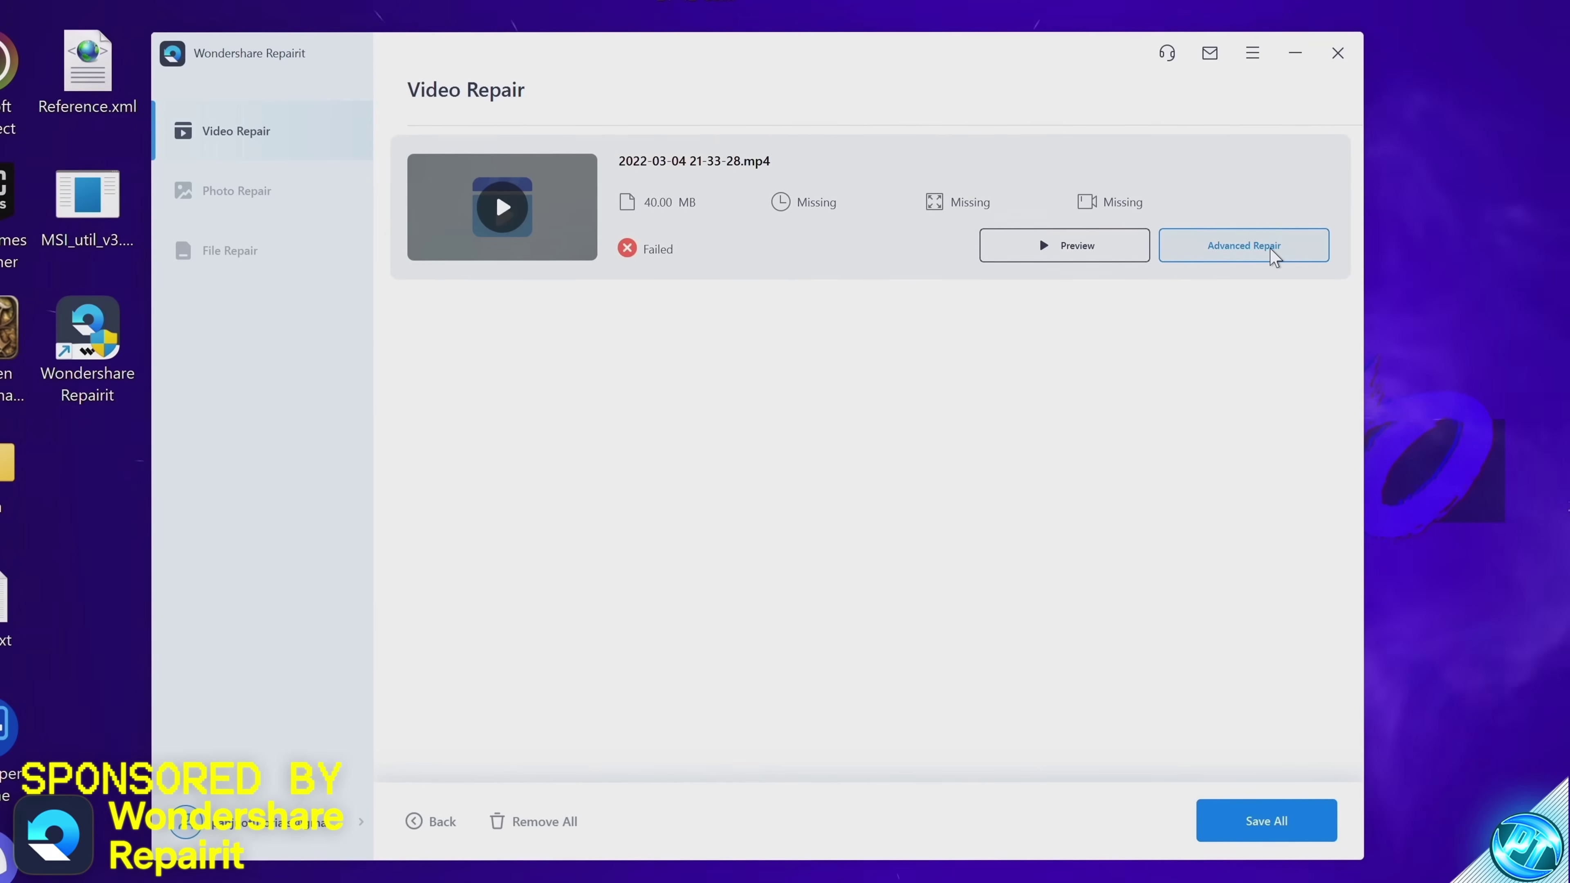
# Run Advanced Repair with a working sample video from the Desktop, then preview and save the result
pyautogui.click(1273, 254)
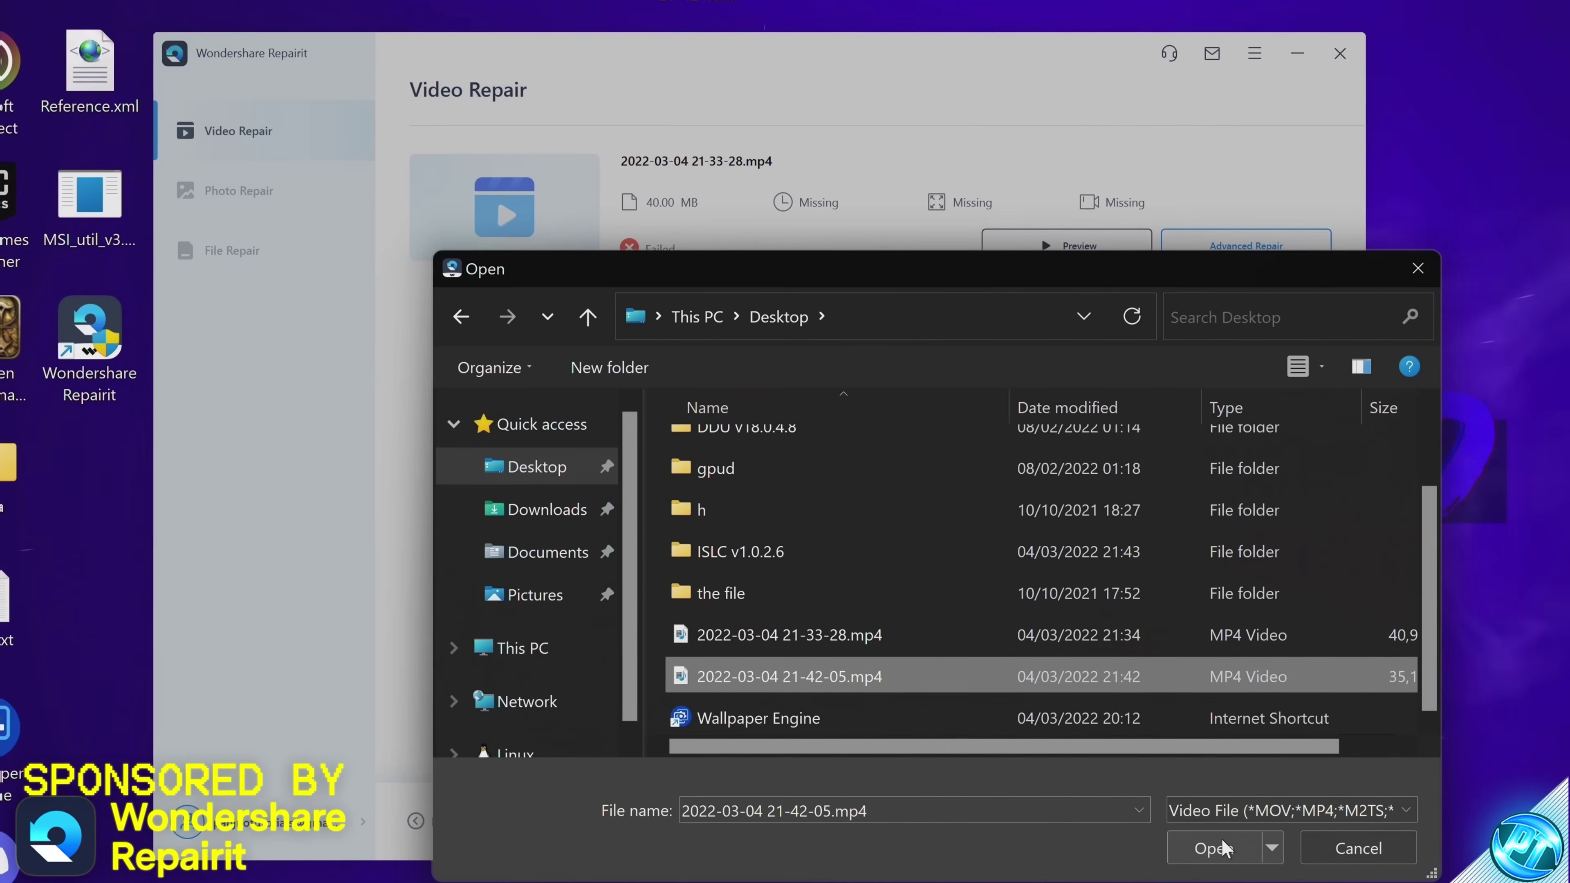
pyautogui.click(1318, 845)
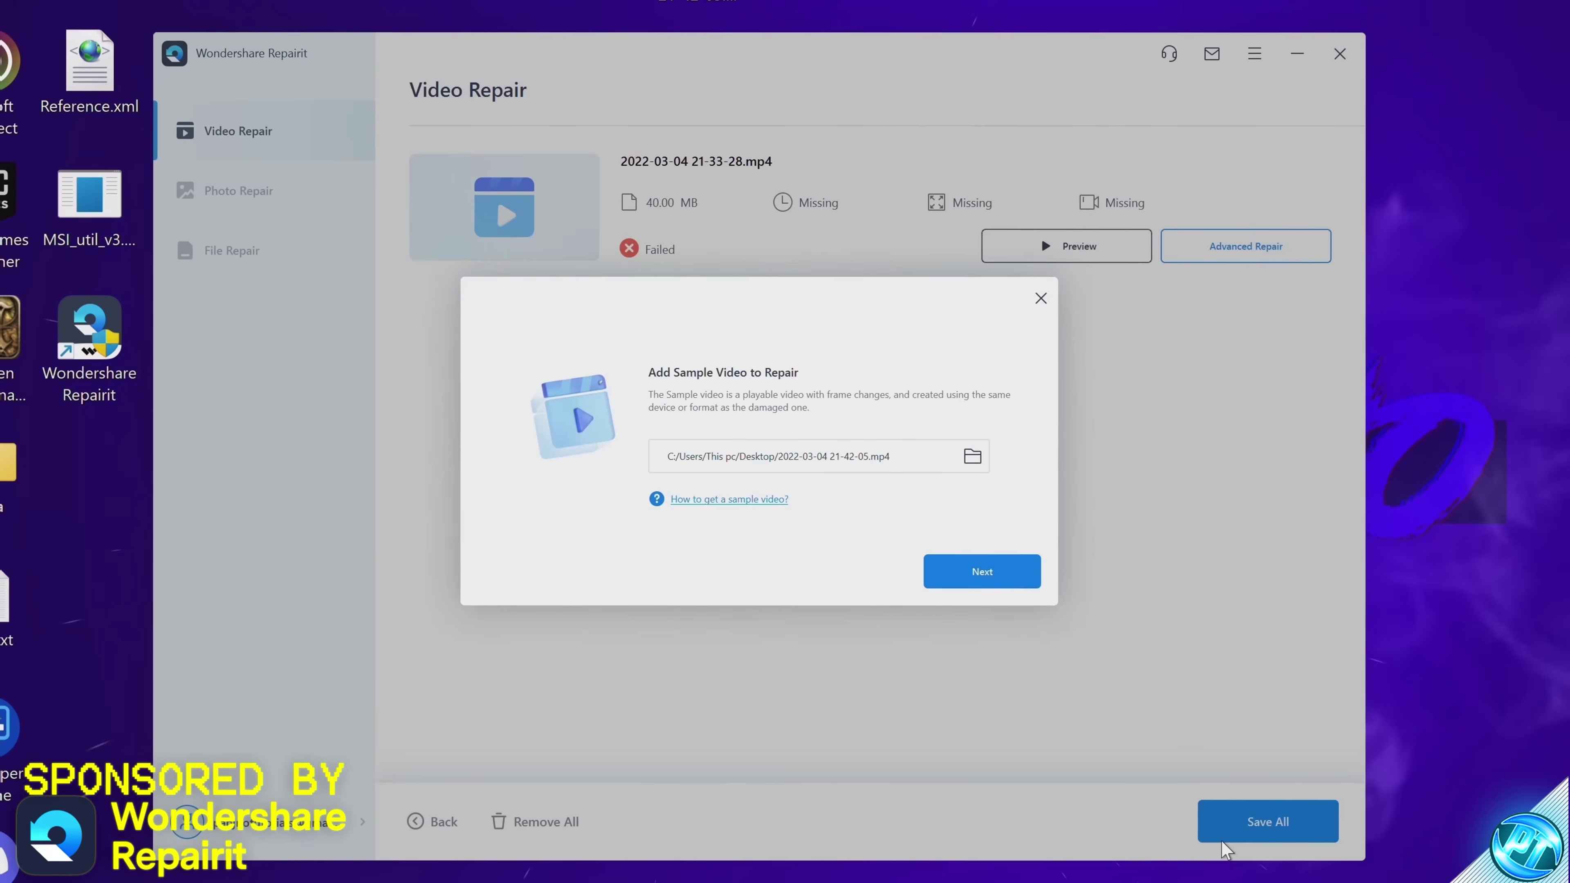
pyautogui.click(992, 568)
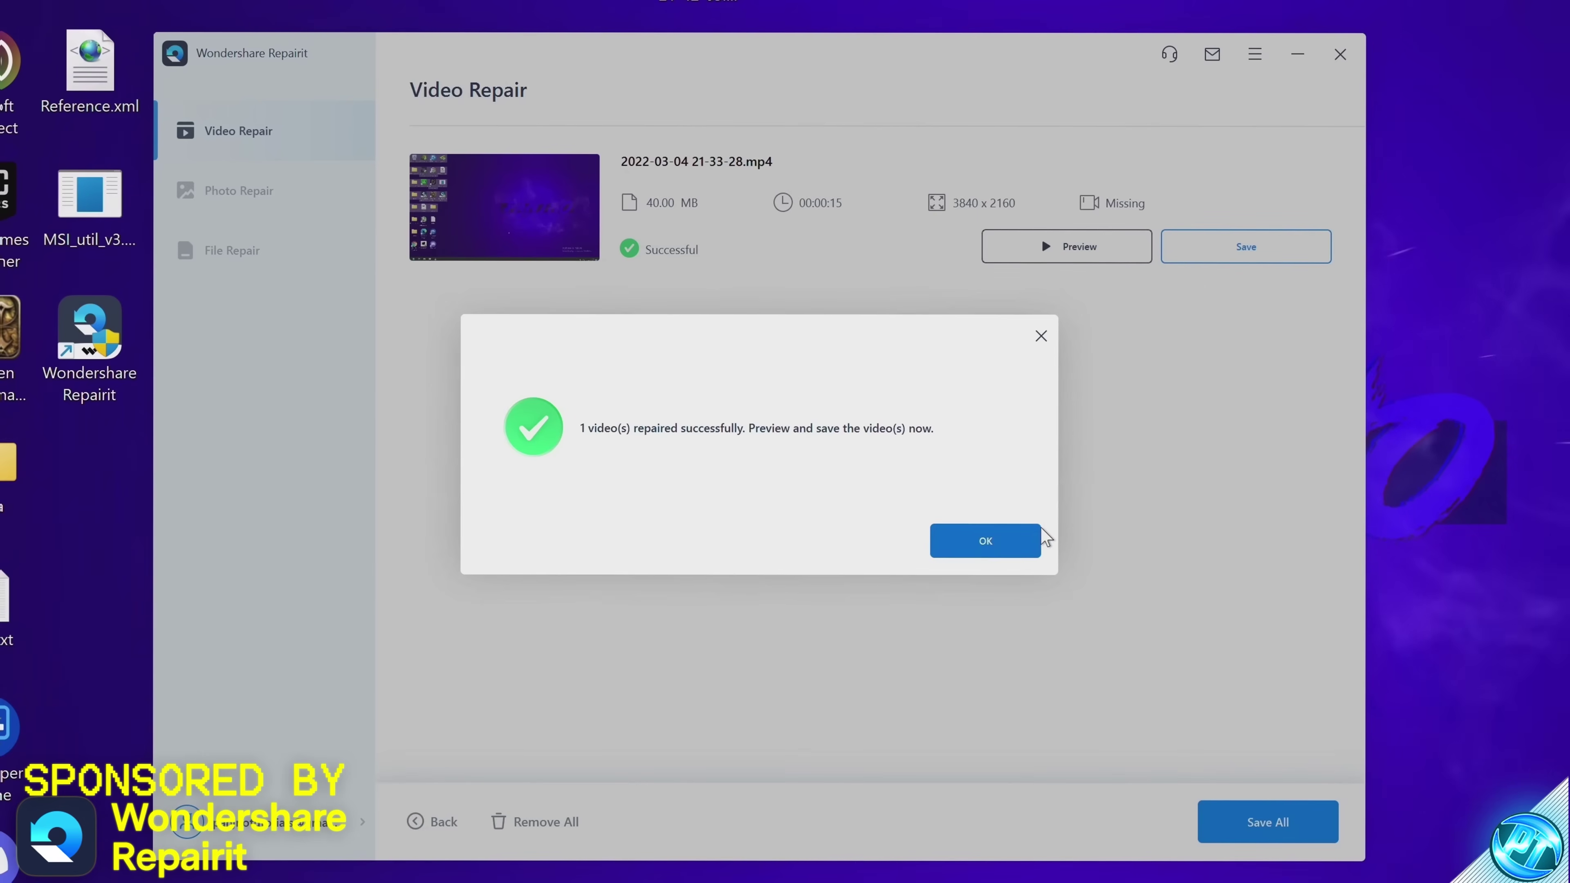
pyautogui.click(996, 549)
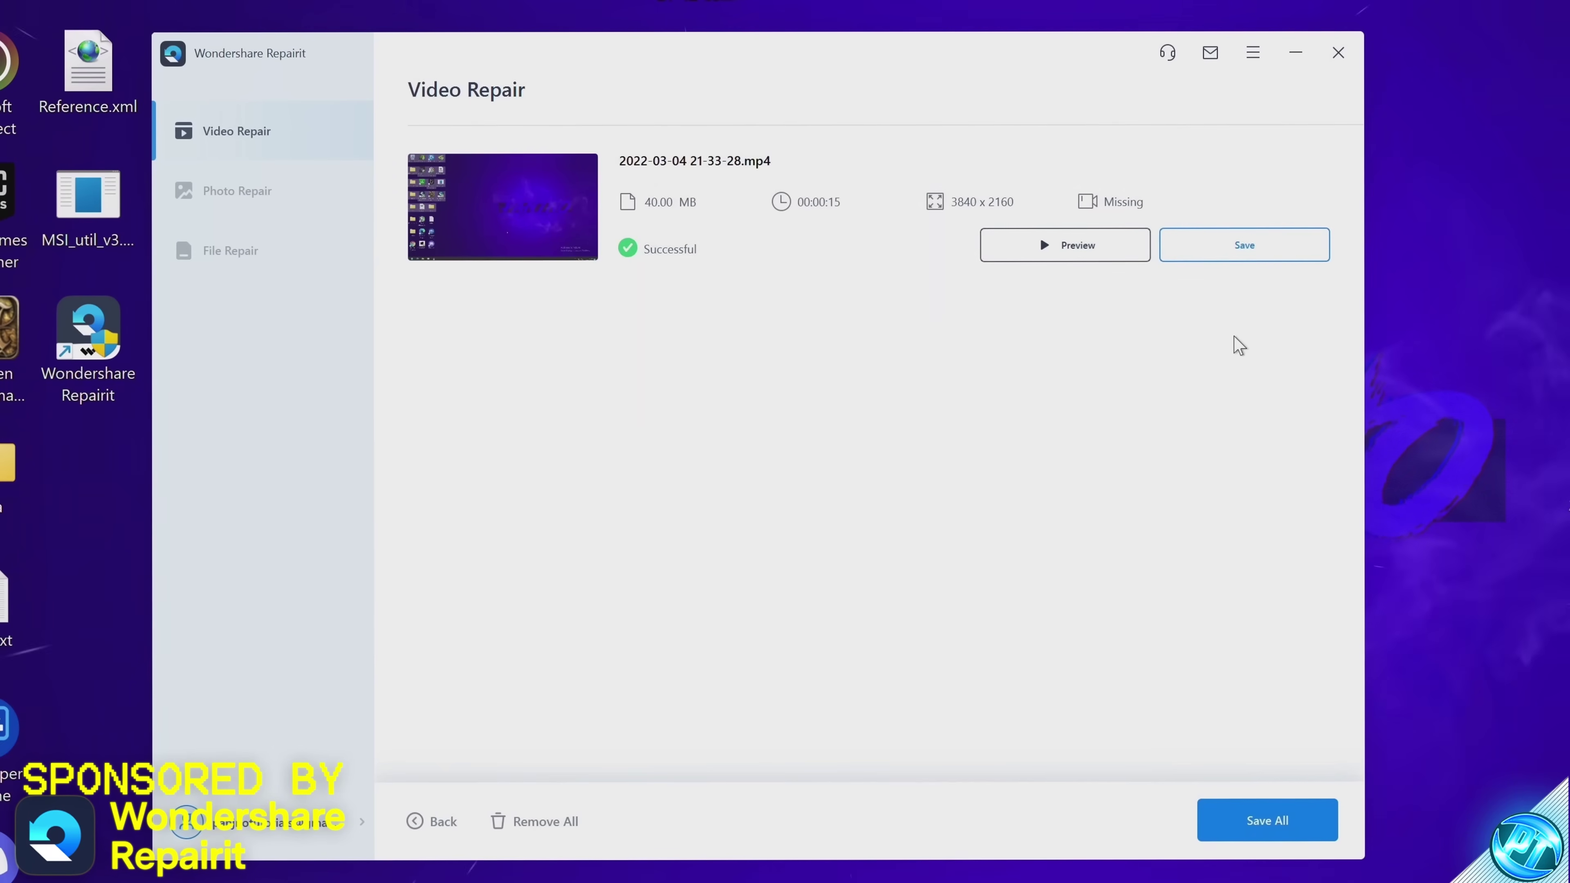
pyautogui.click(1116, 250)
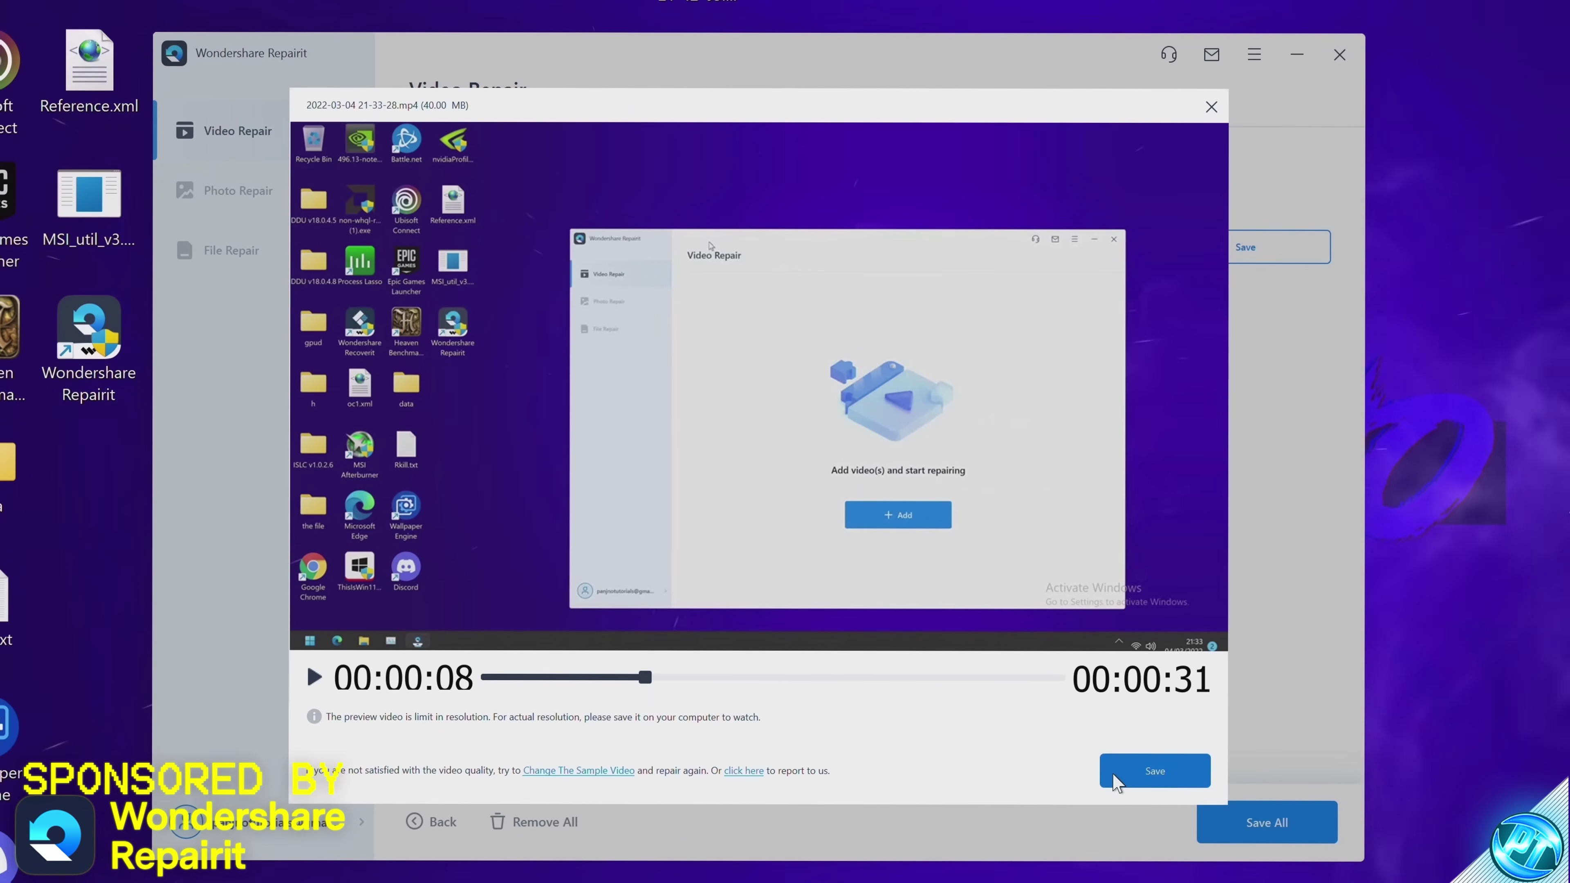
pyautogui.click(1129, 771)
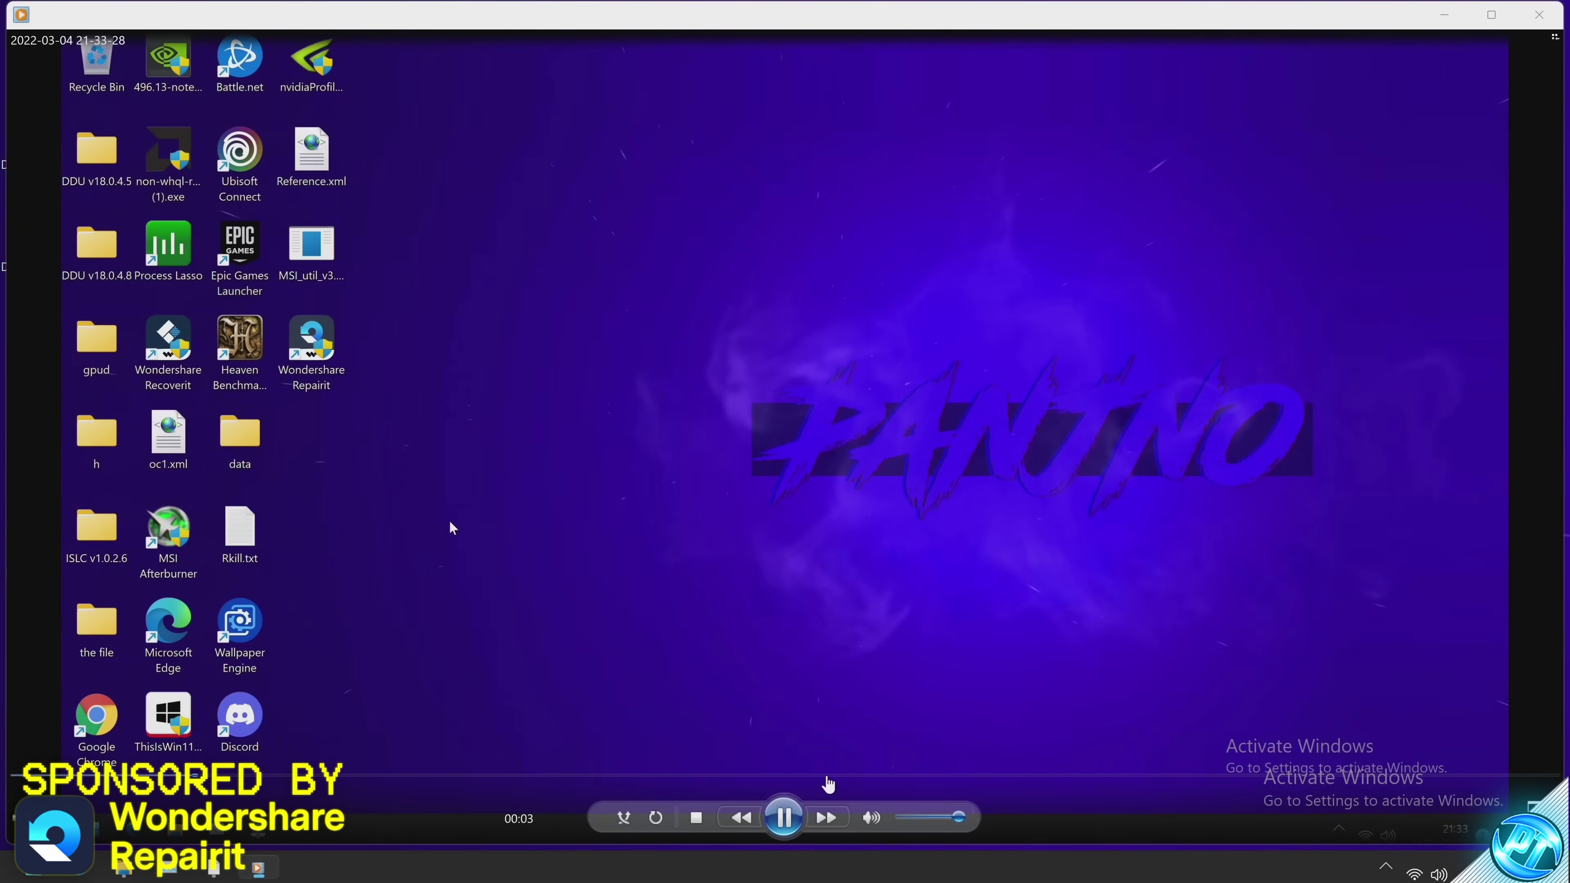
# Skip ahead in the repaired video, close the Process Lasso notice, and re-enable the Wi-Fi adapter
pyautogui.click(829, 778)
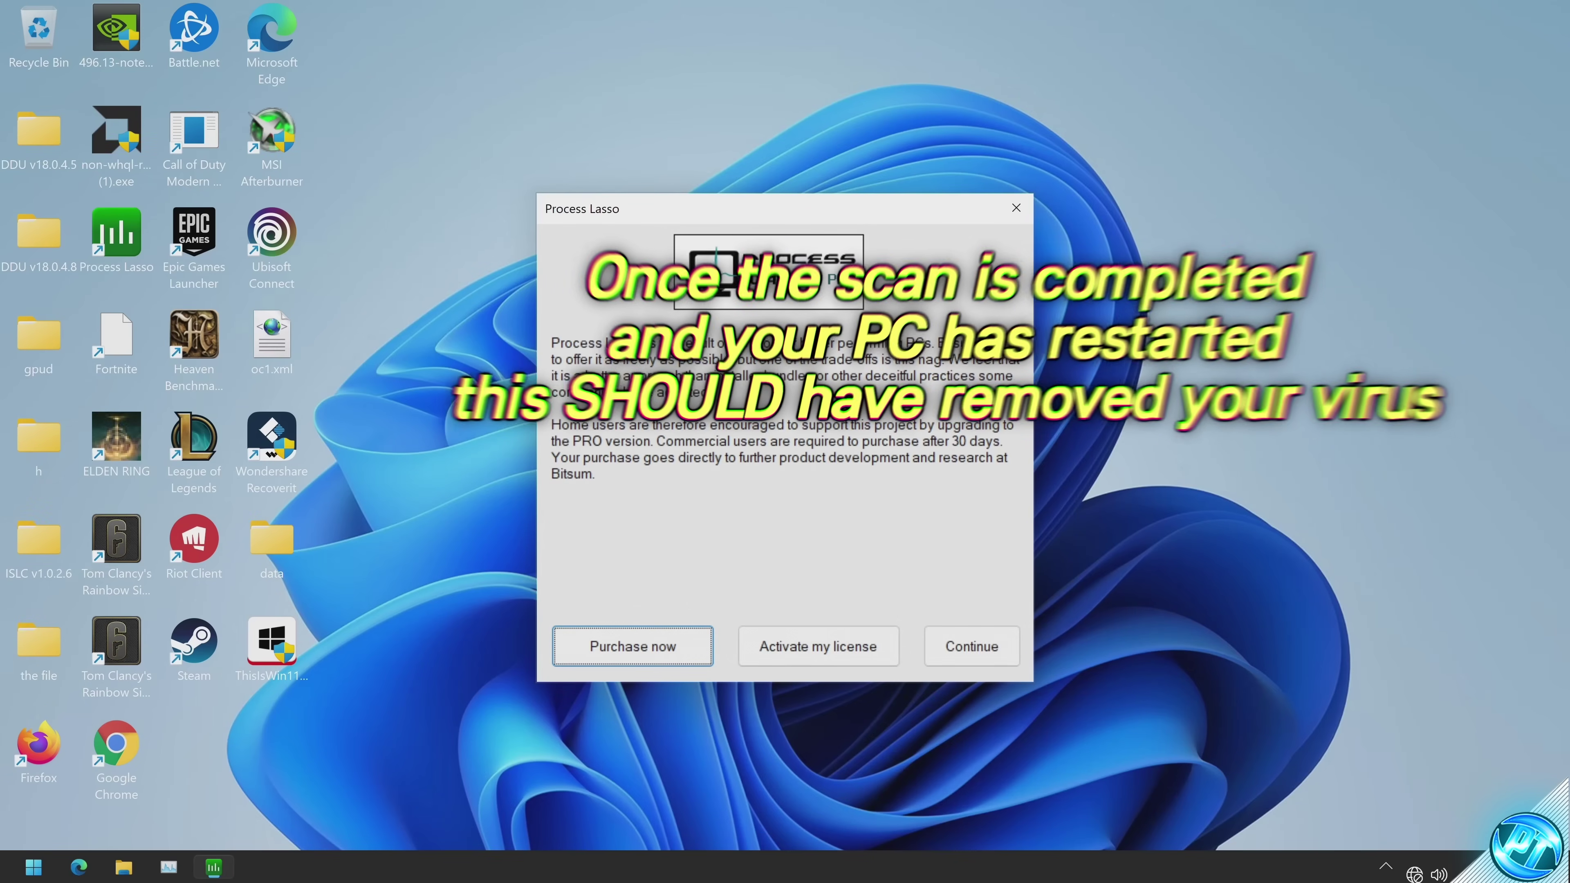
pyautogui.click(1014, 209)
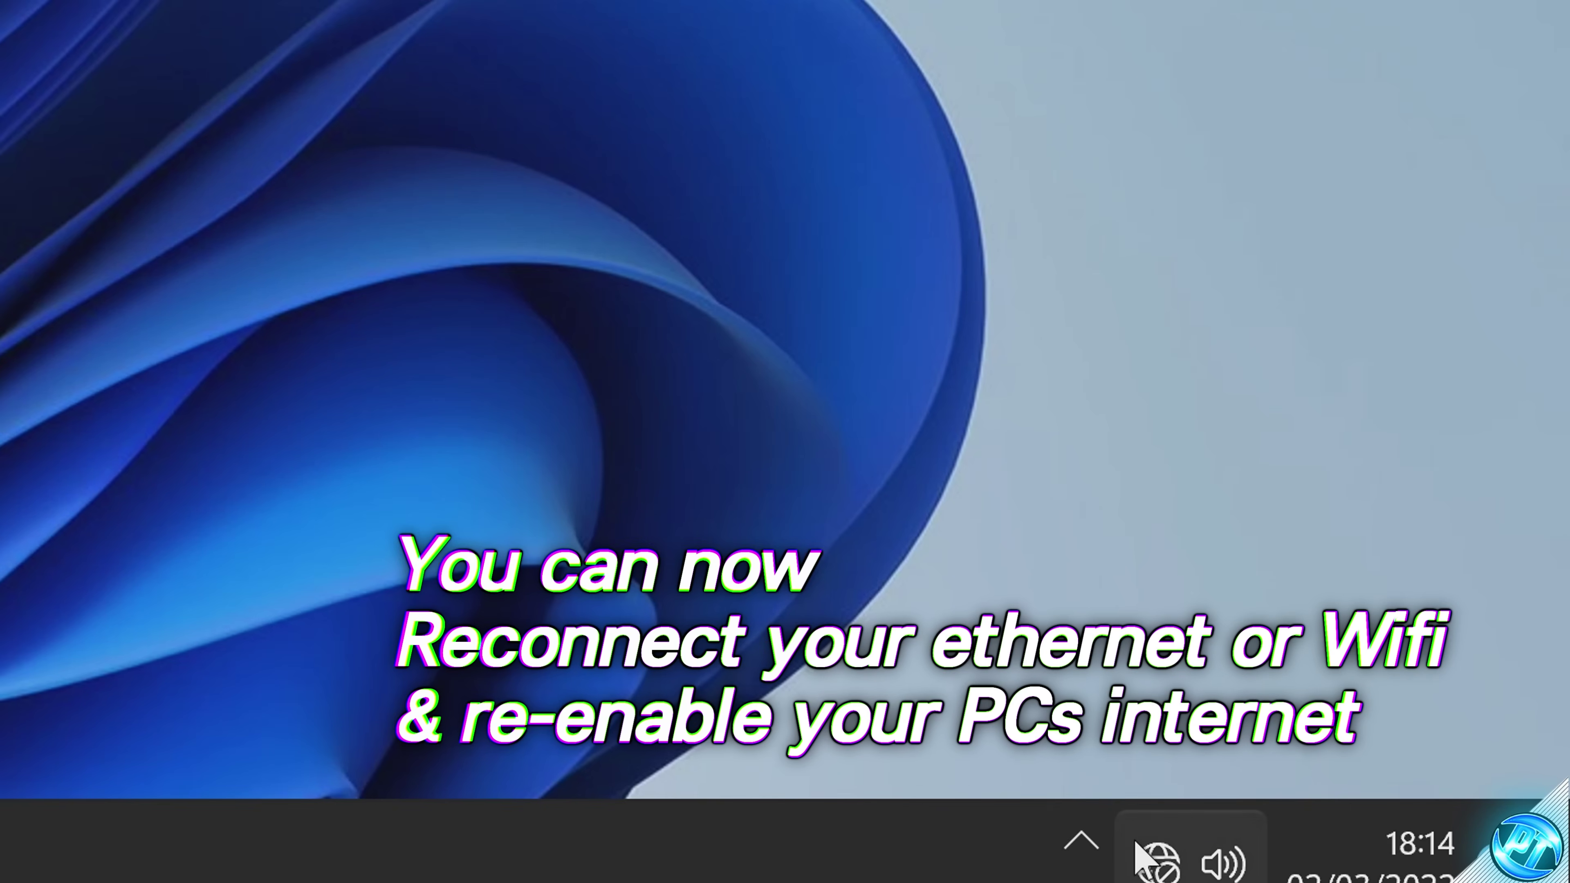
pyautogui.rightClick(1138, 849)
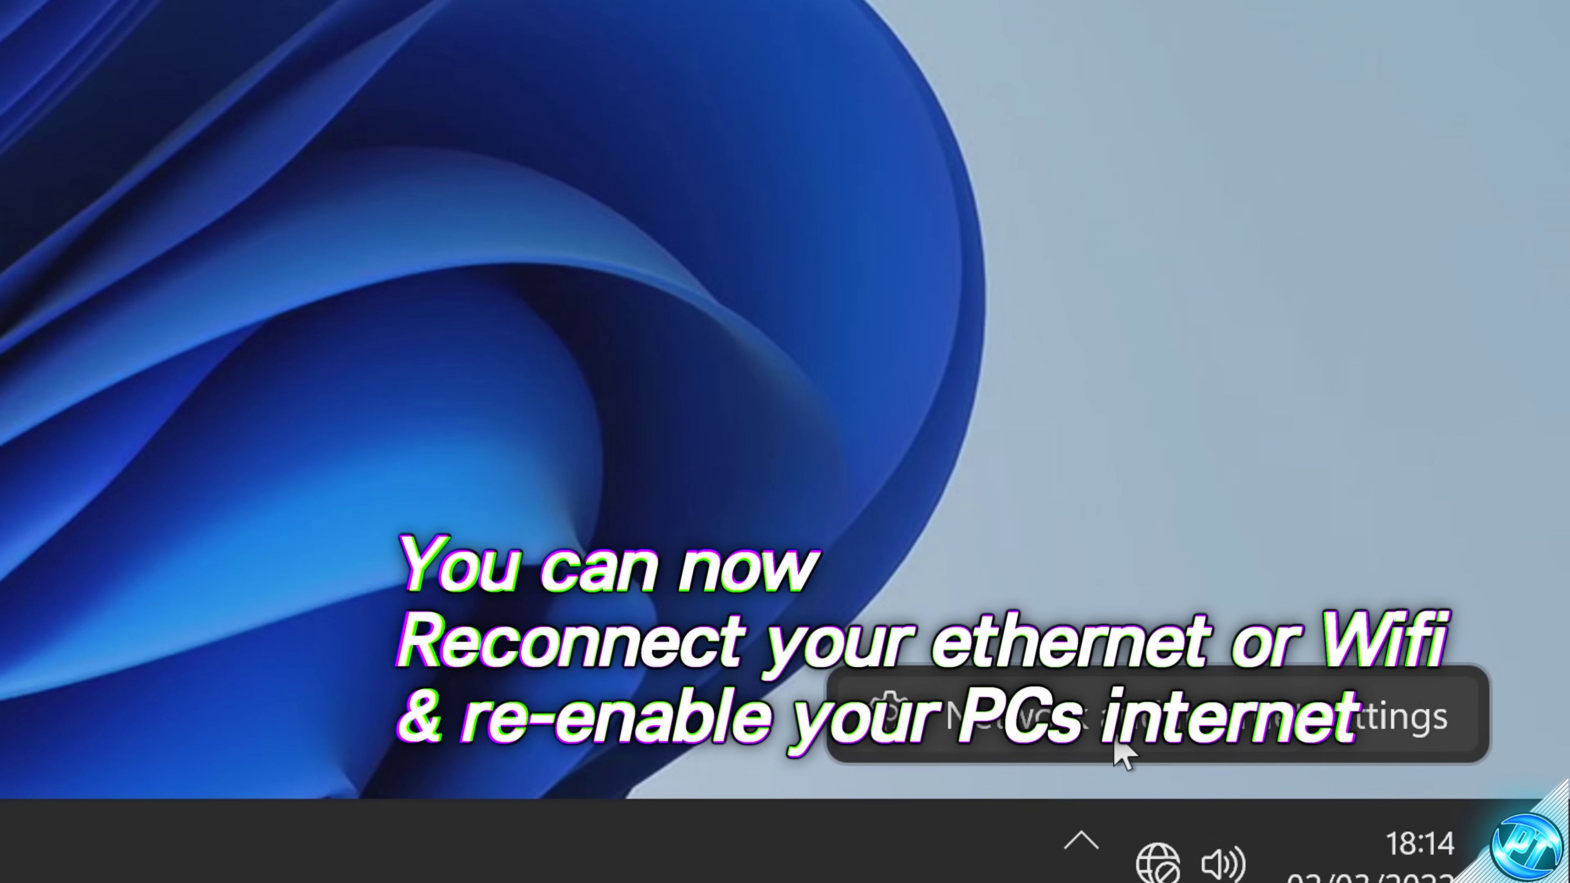
pyautogui.click(1118, 746)
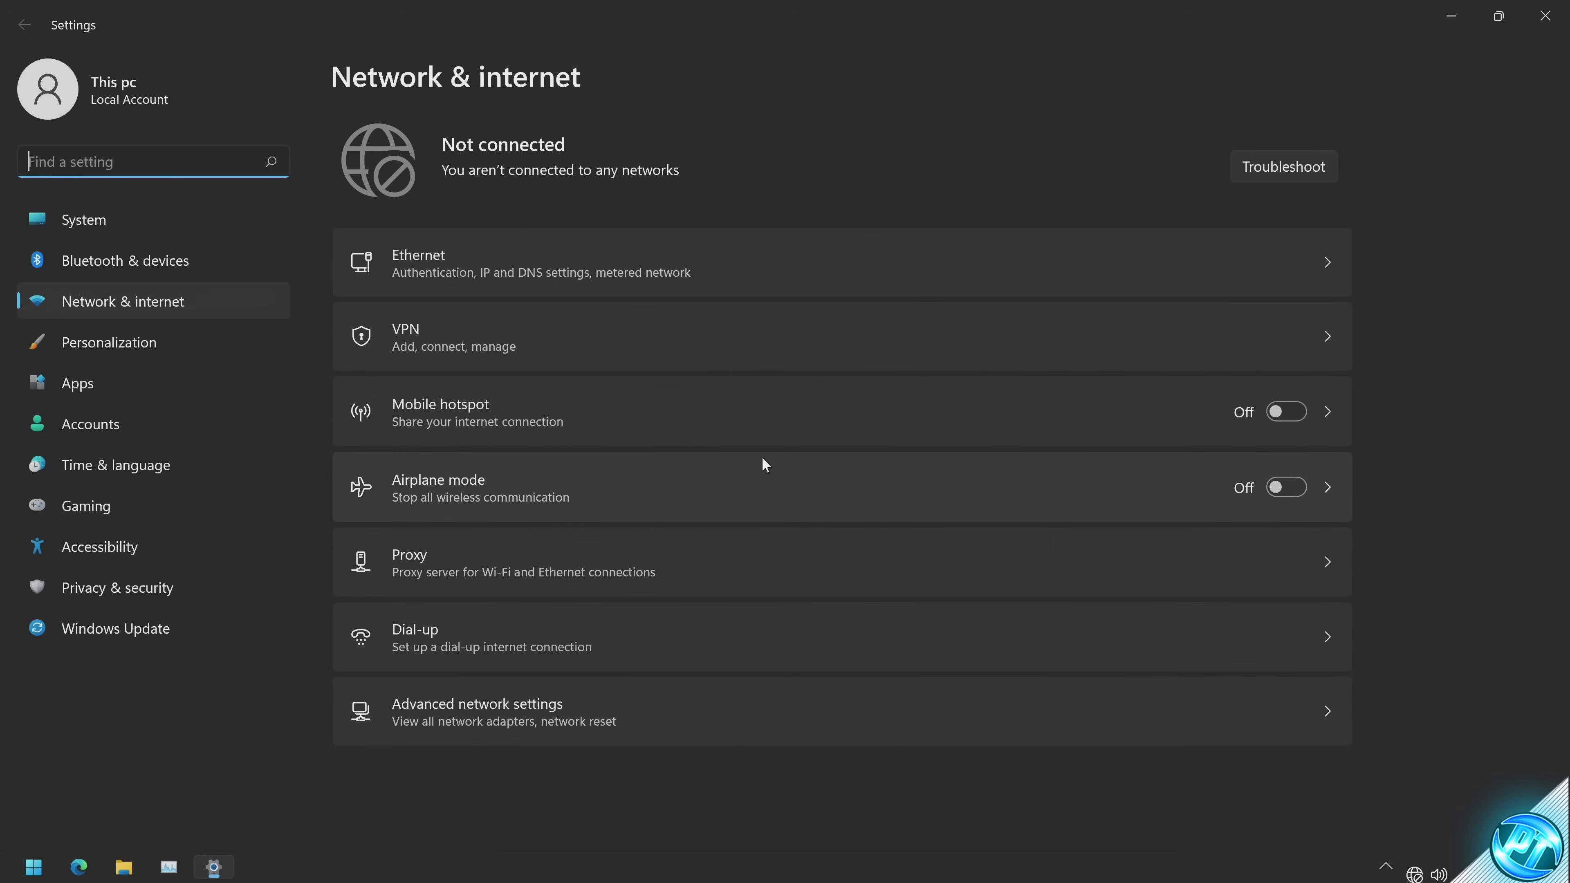
pyautogui.click(592, 735)
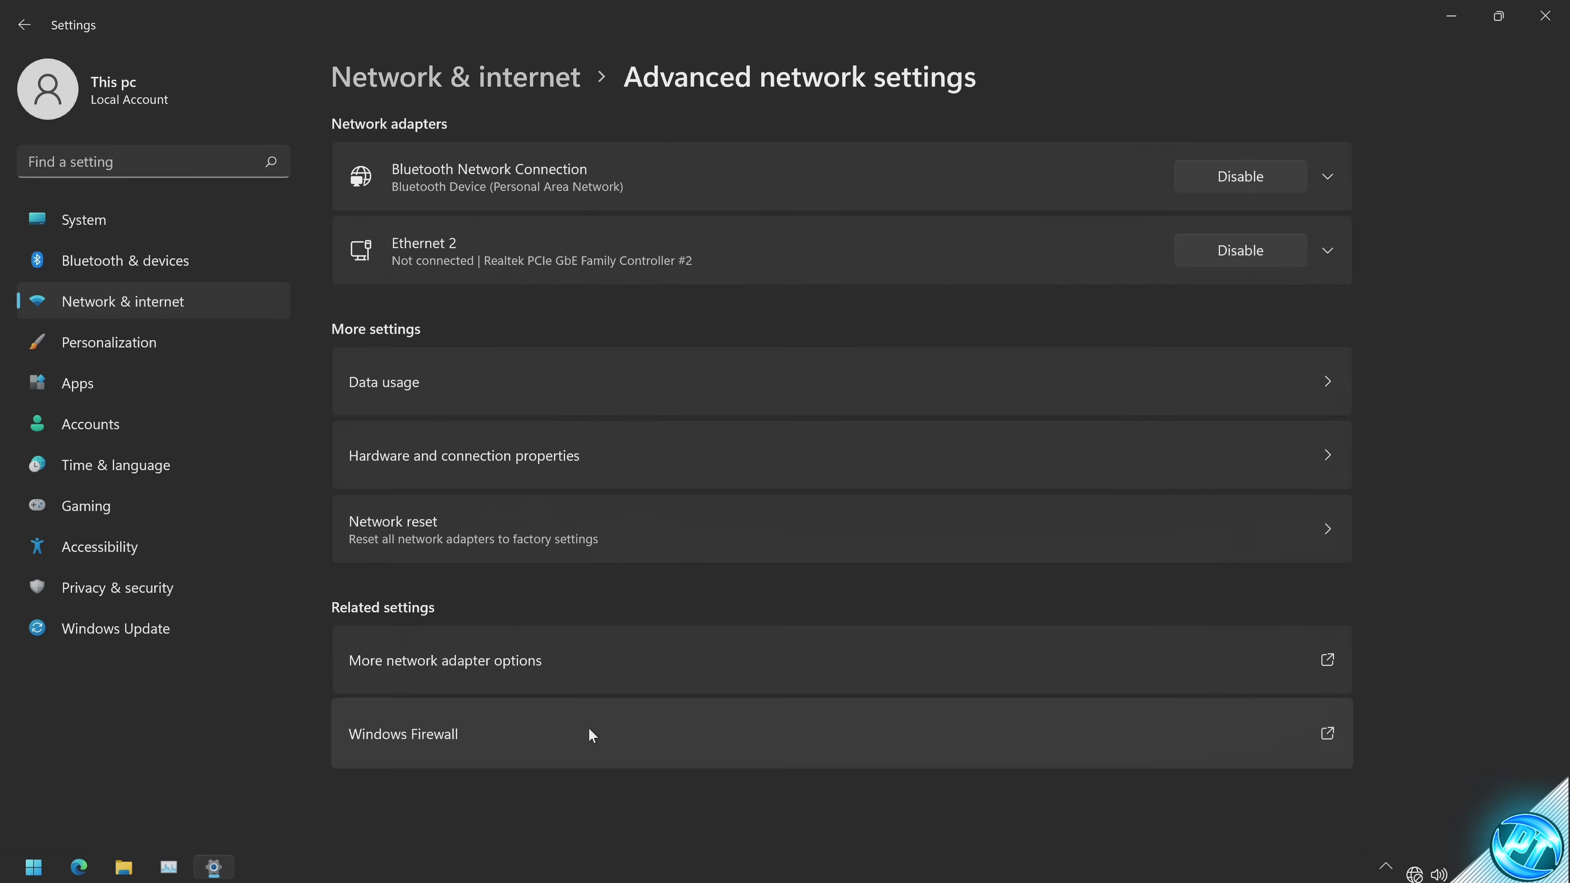
pyautogui.click(534, 664)
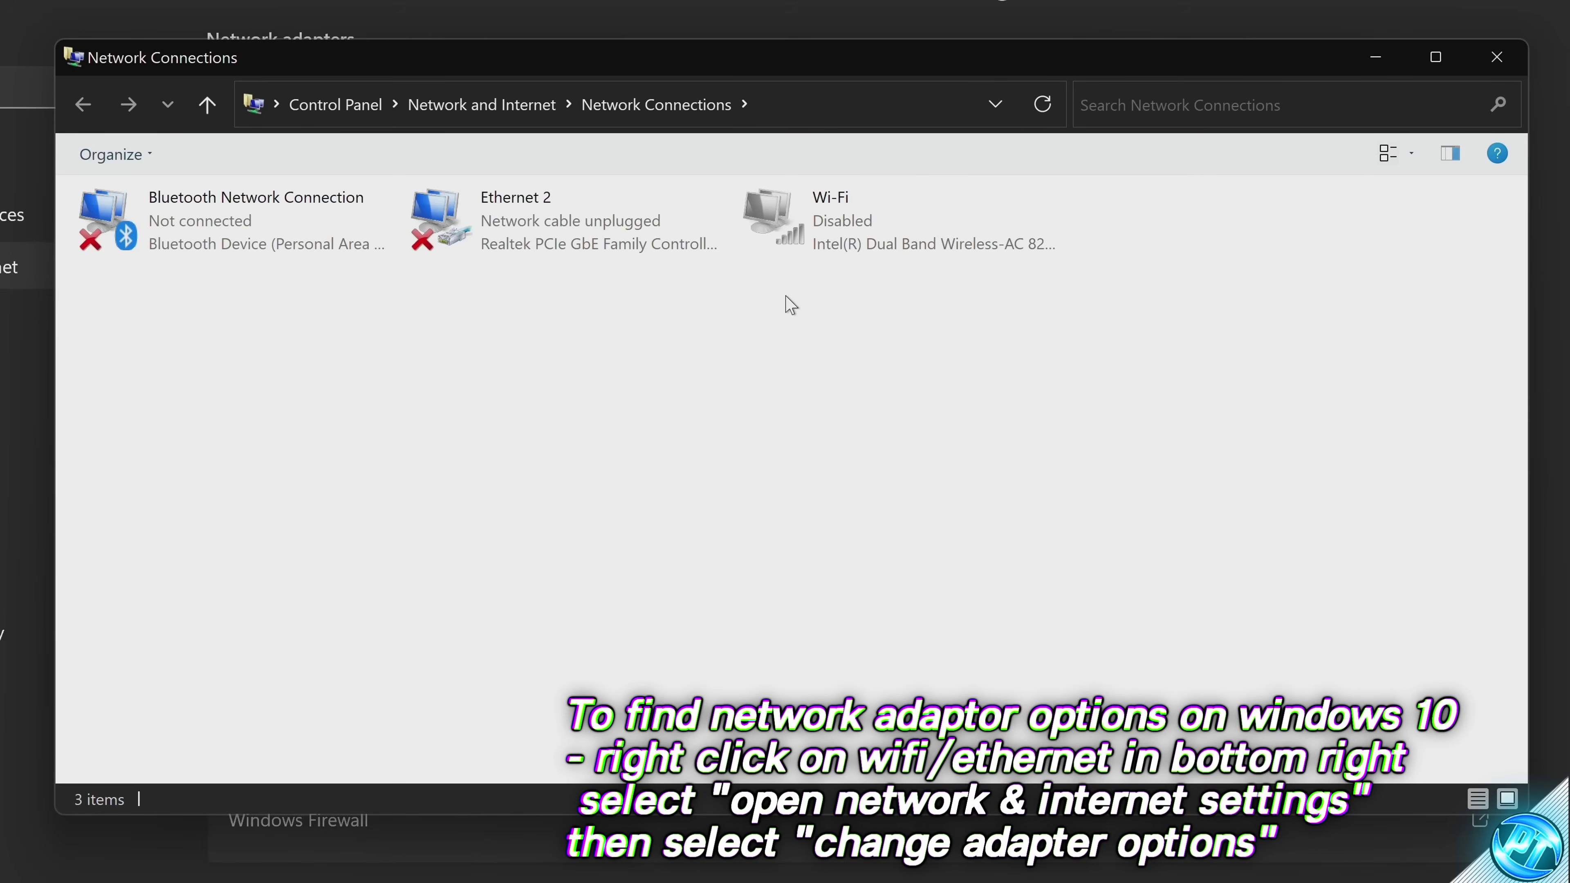
pyautogui.click(831, 232)
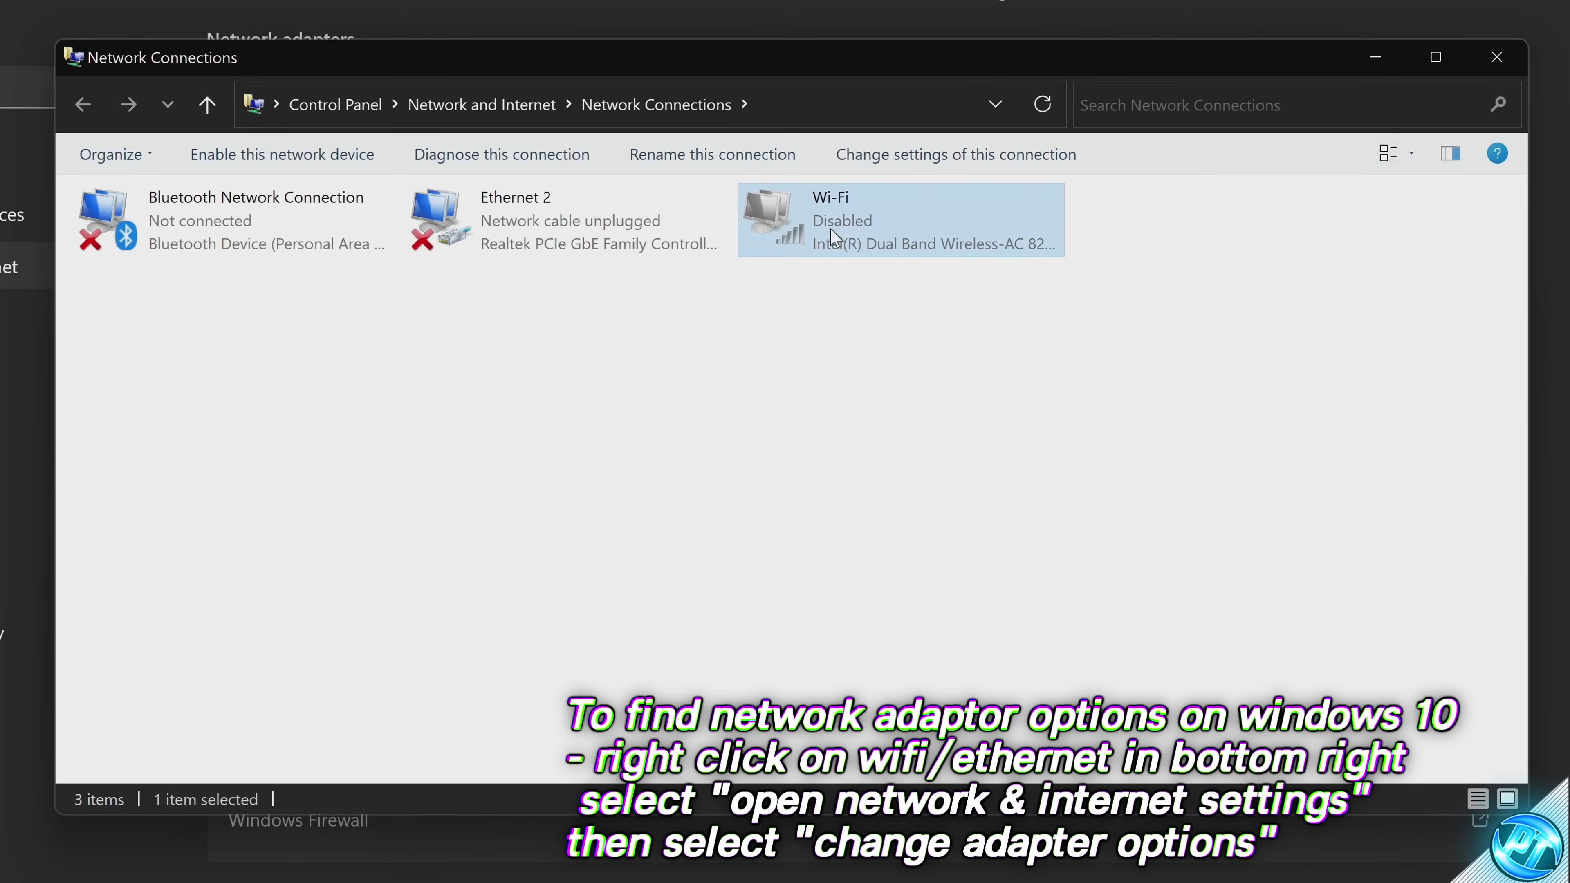
pyautogui.rightClick(832, 231)
pyautogui.click(857, 249)
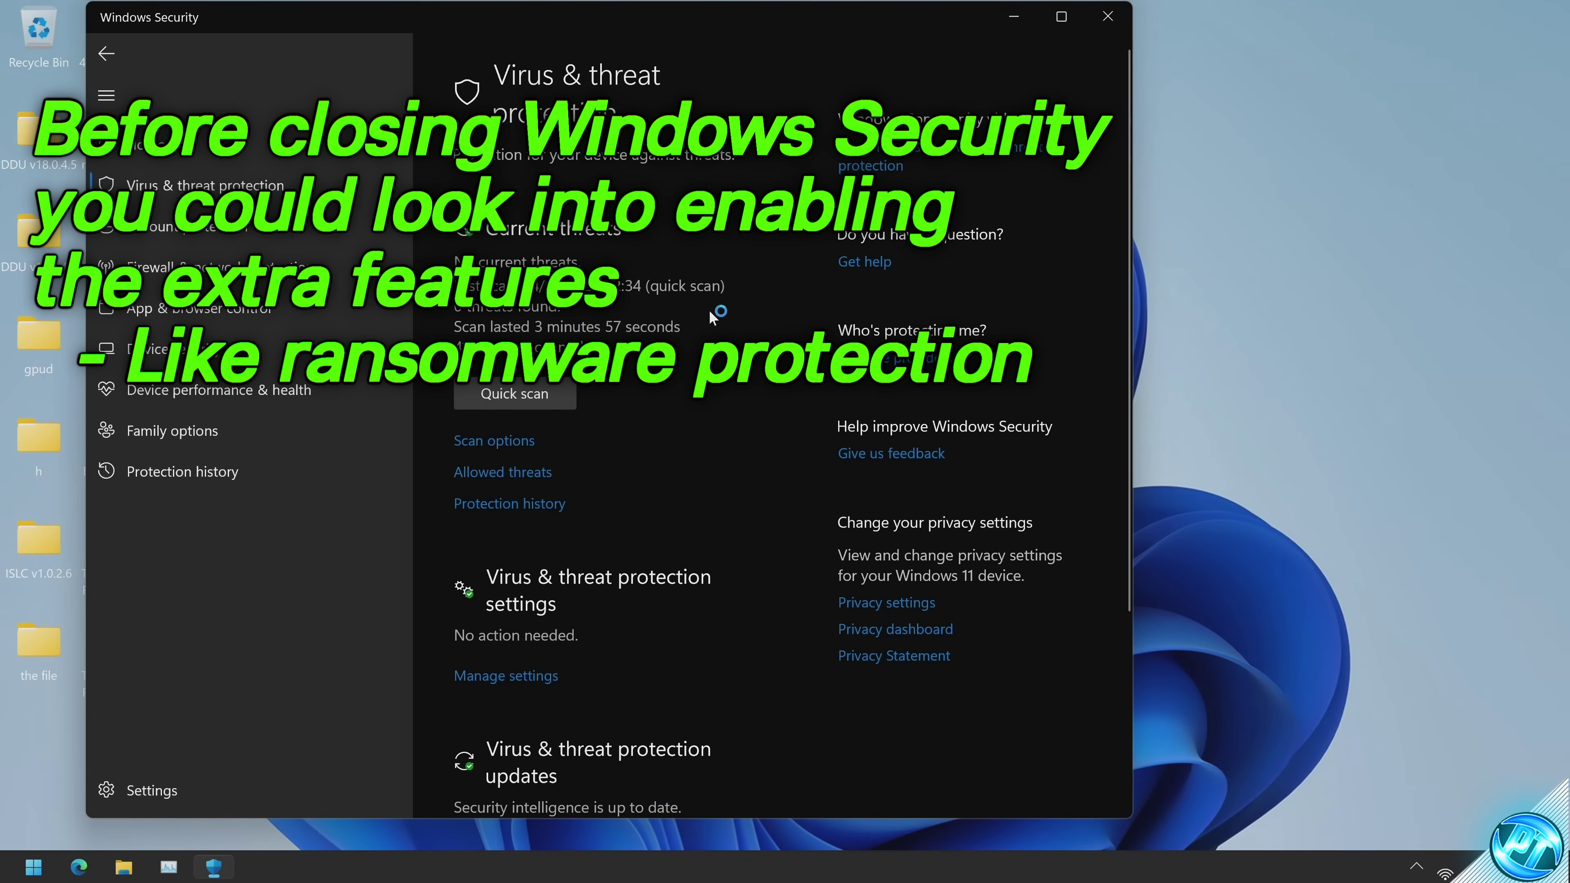
# Switch Controlled folder access On under Manage ransomware protection
pyautogui.scroll(-4, 730, 300)
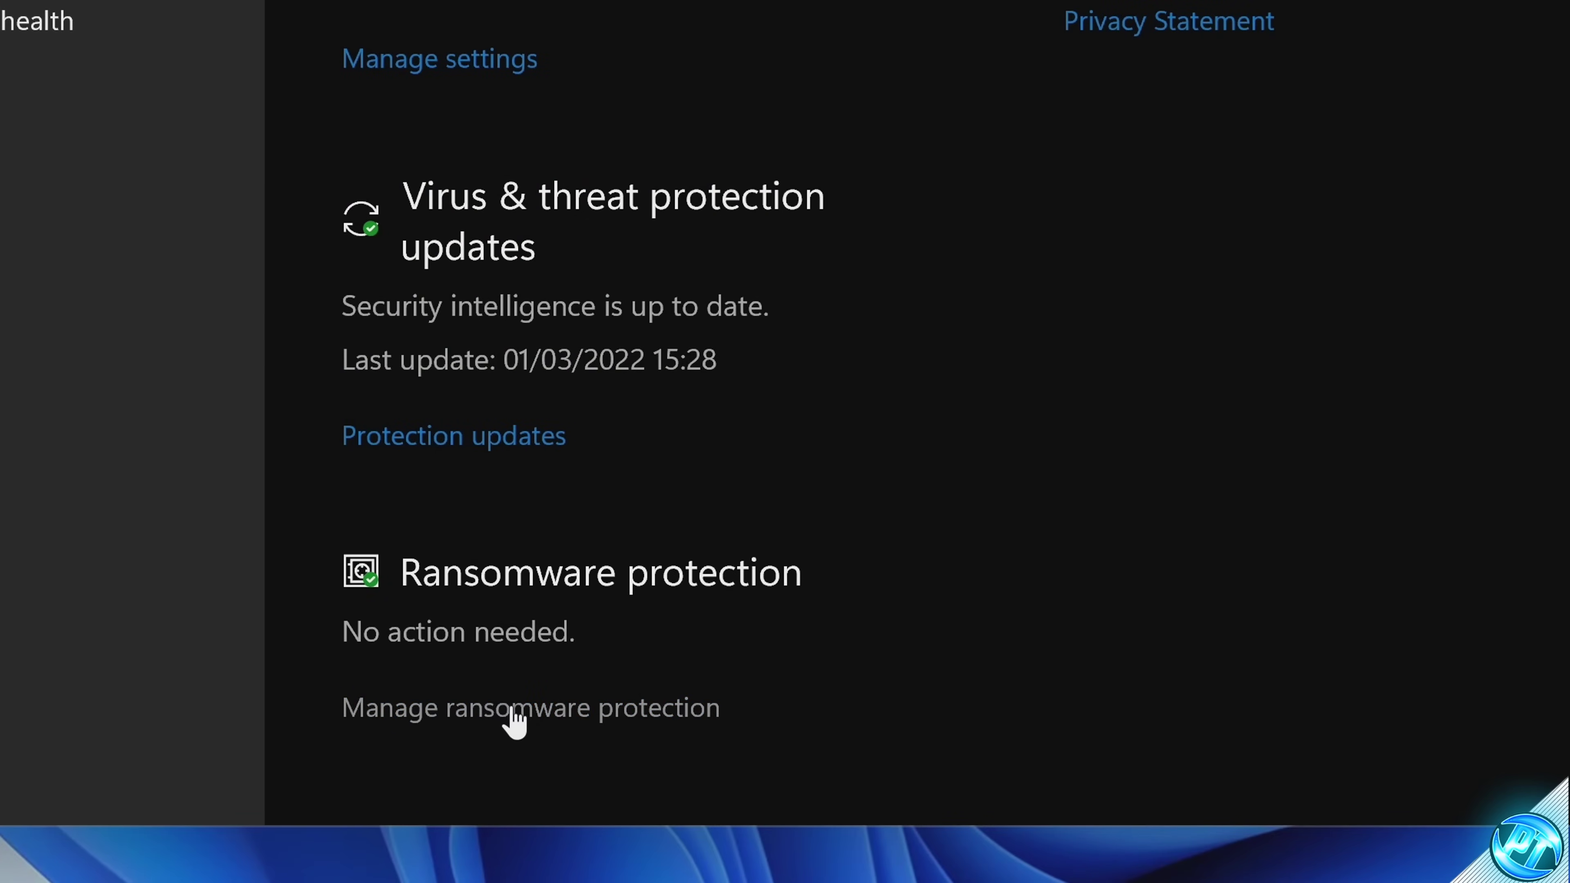
pyautogui.click(513, 711)
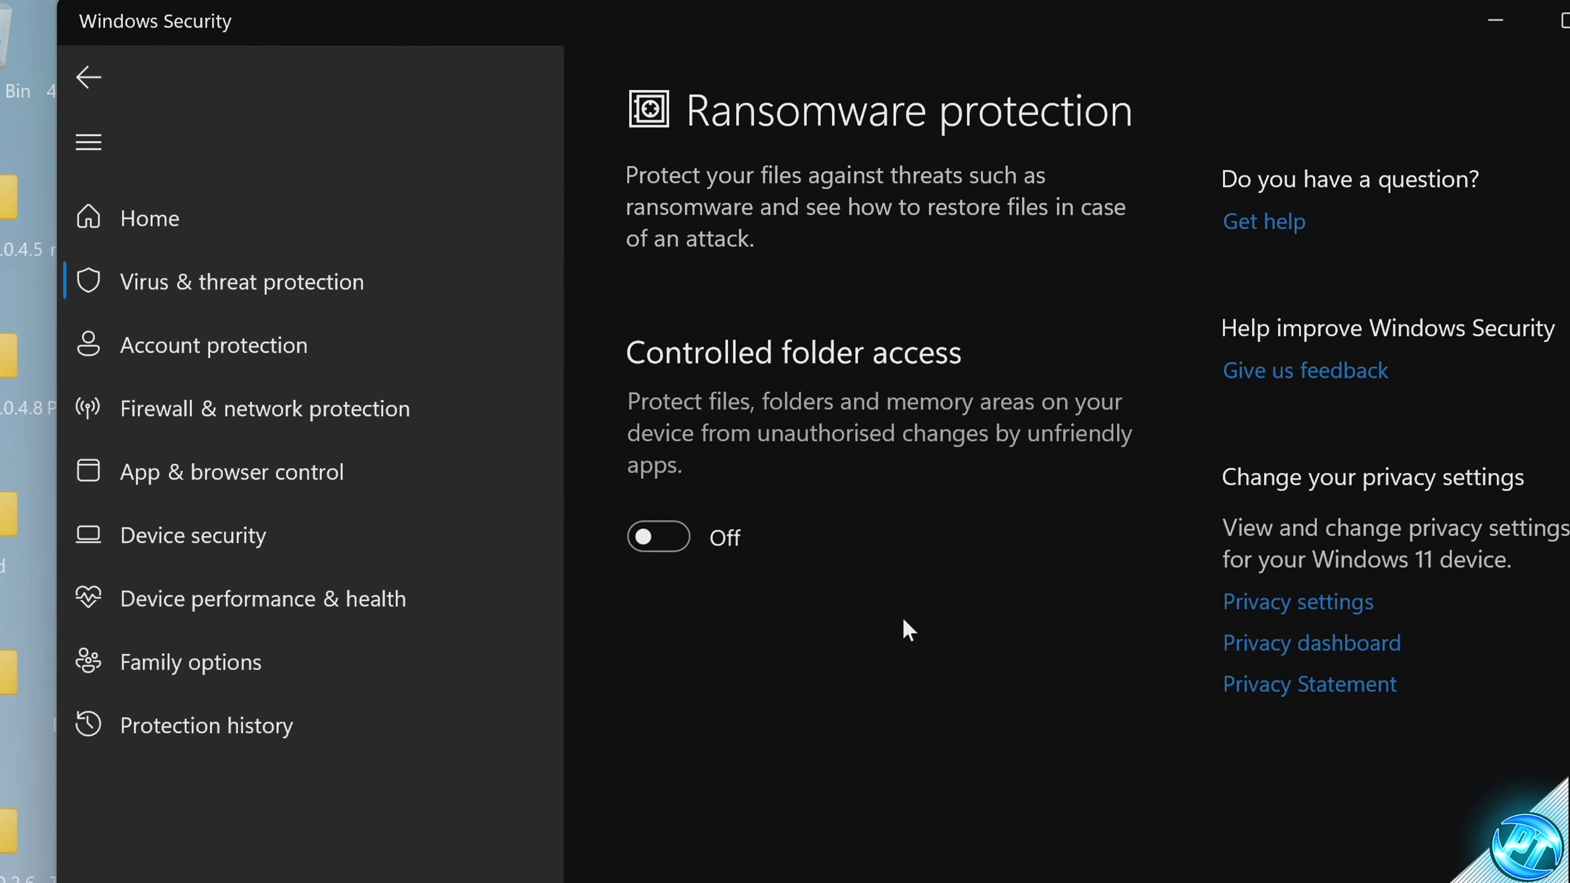
pyautogui.click(674, 551)
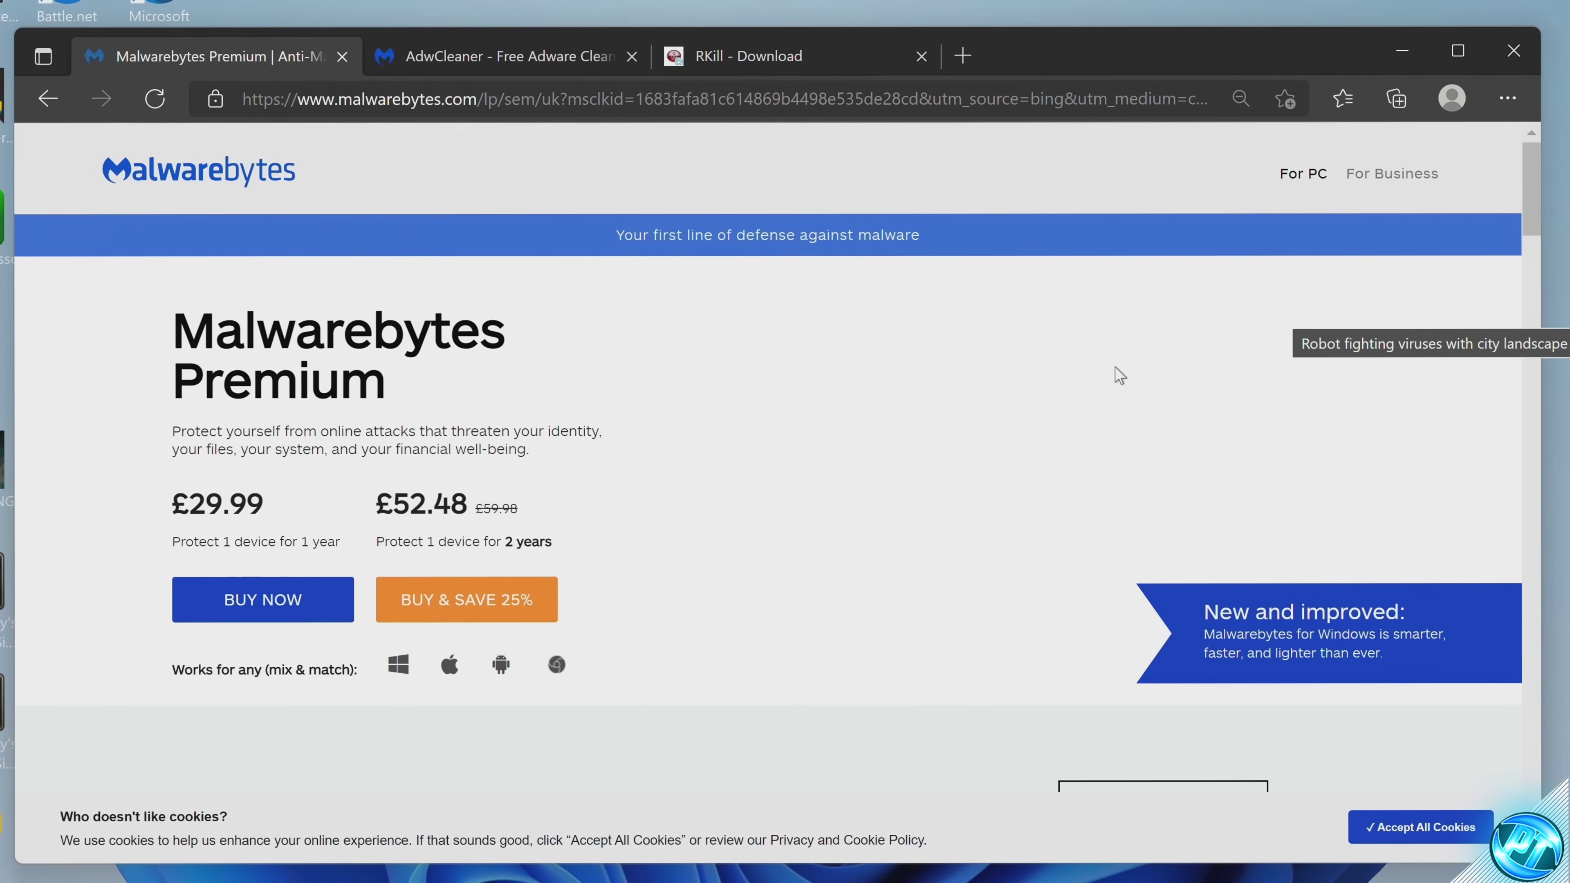
# Download the Malwarebytes 14-day free trial from the comparison table on the Premium page
pyautogui.scroll(-15, 1116, 369)
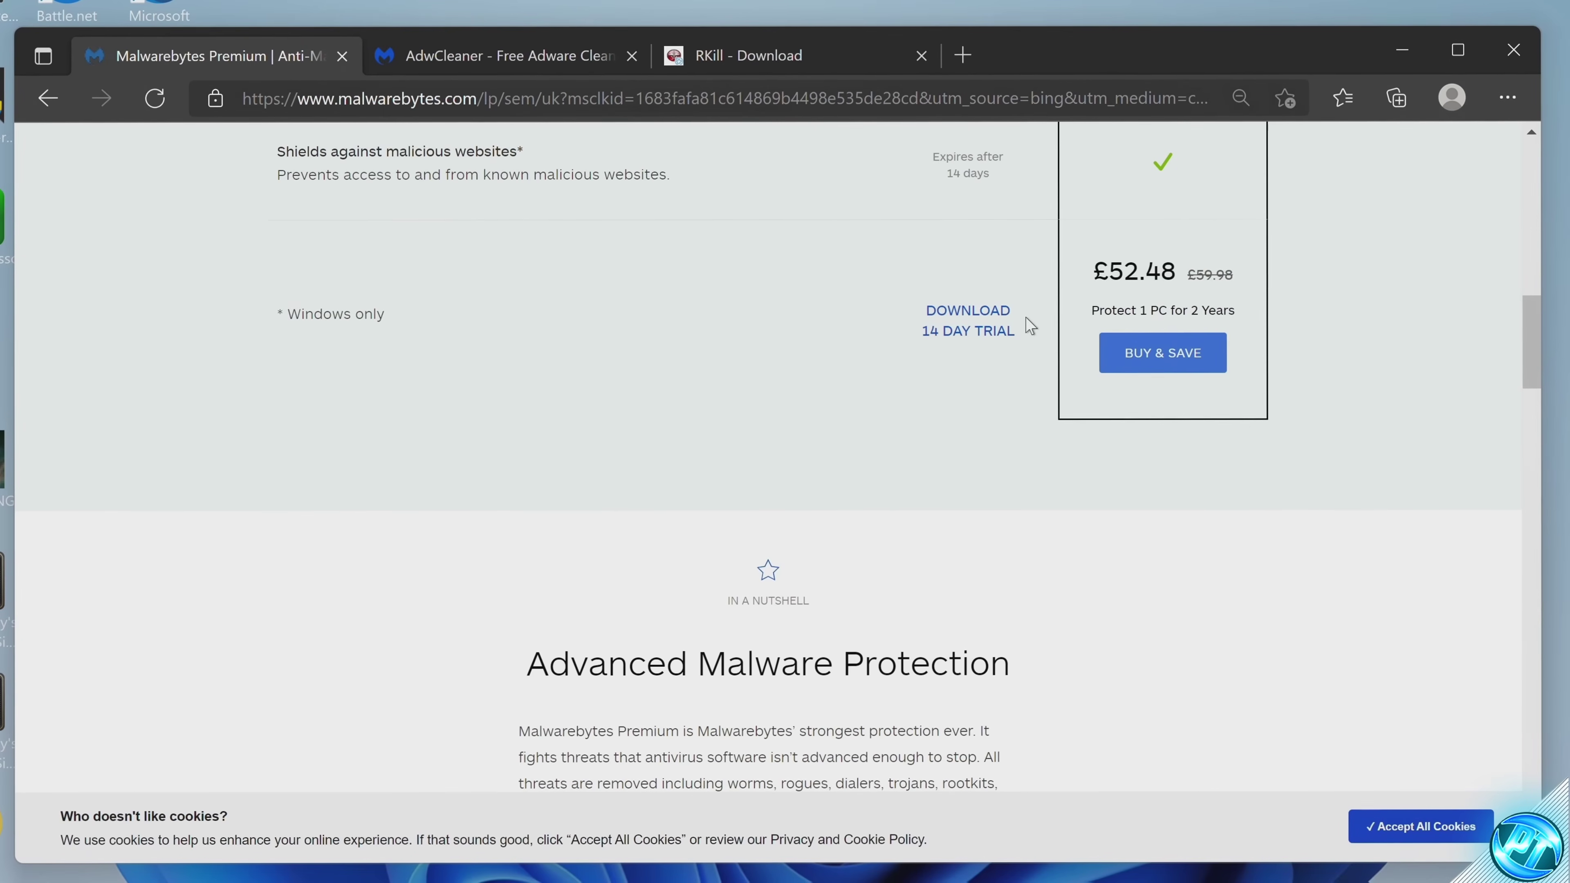
pyautogui.scroll(8, 991, 334)
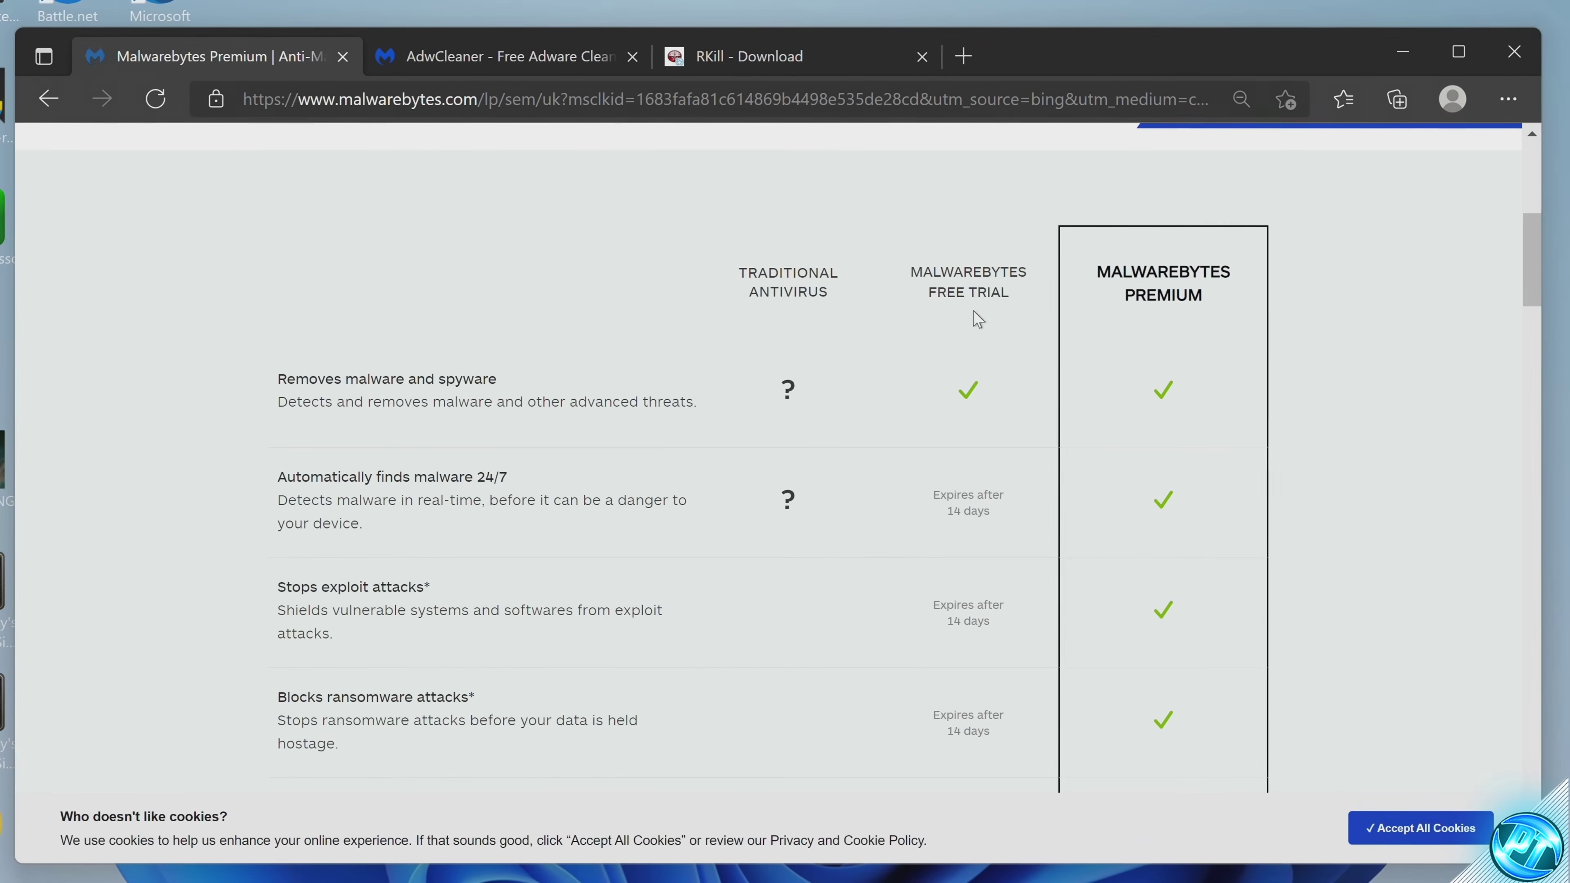
pyautogui.scroll(-6, 973, 311)
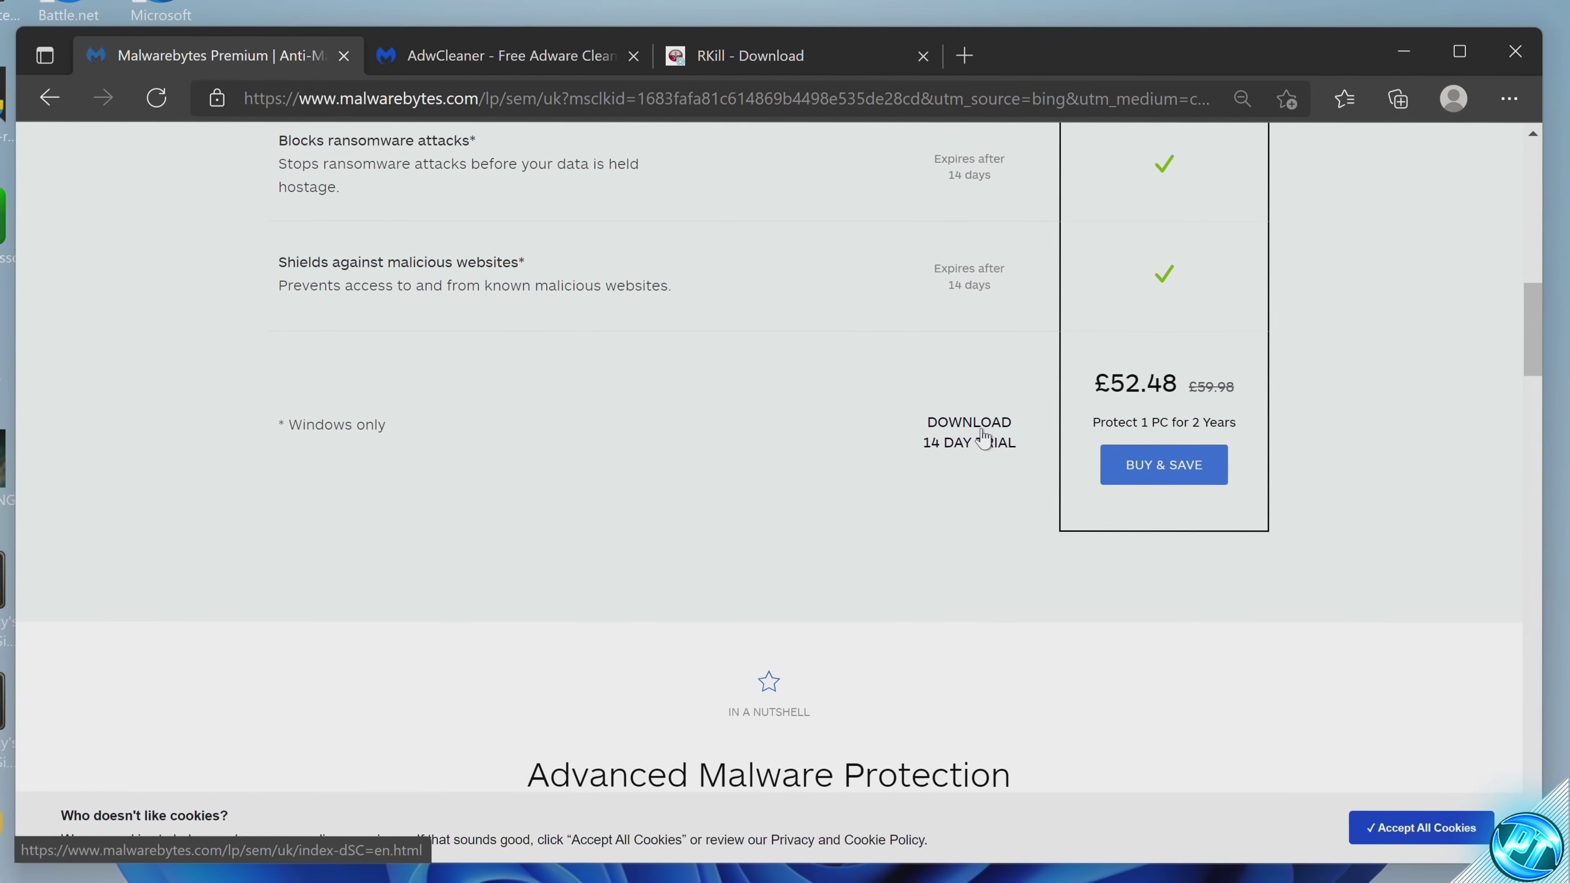
pyautogui.click(990, 438)
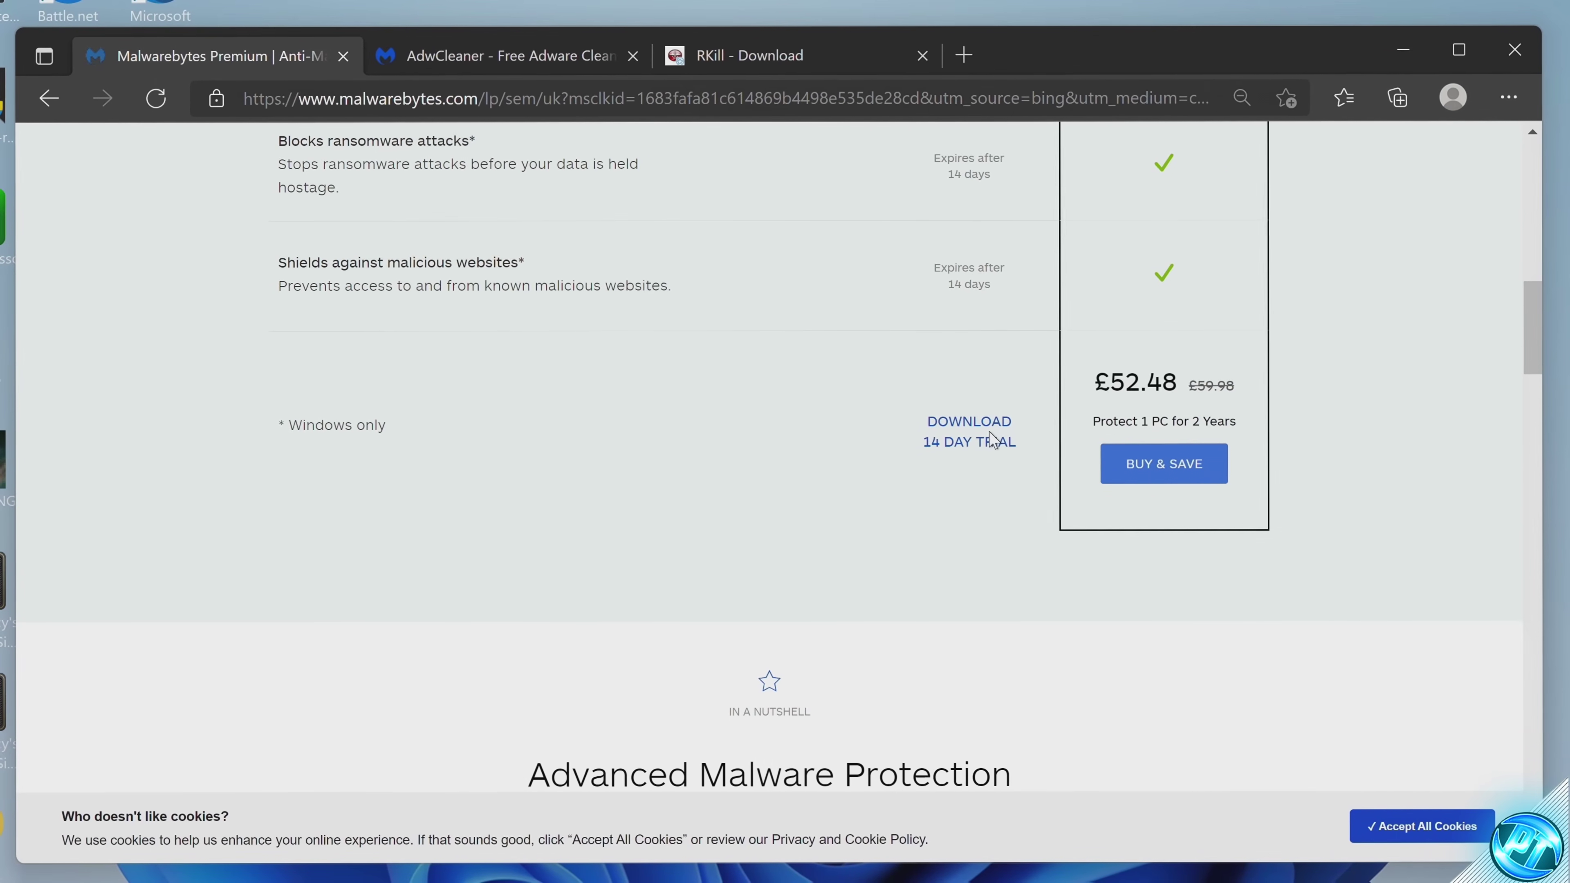
# Install Malwarebytes for 'Me or my family', skipping browser protection
pyautogui.click(1058, 207)
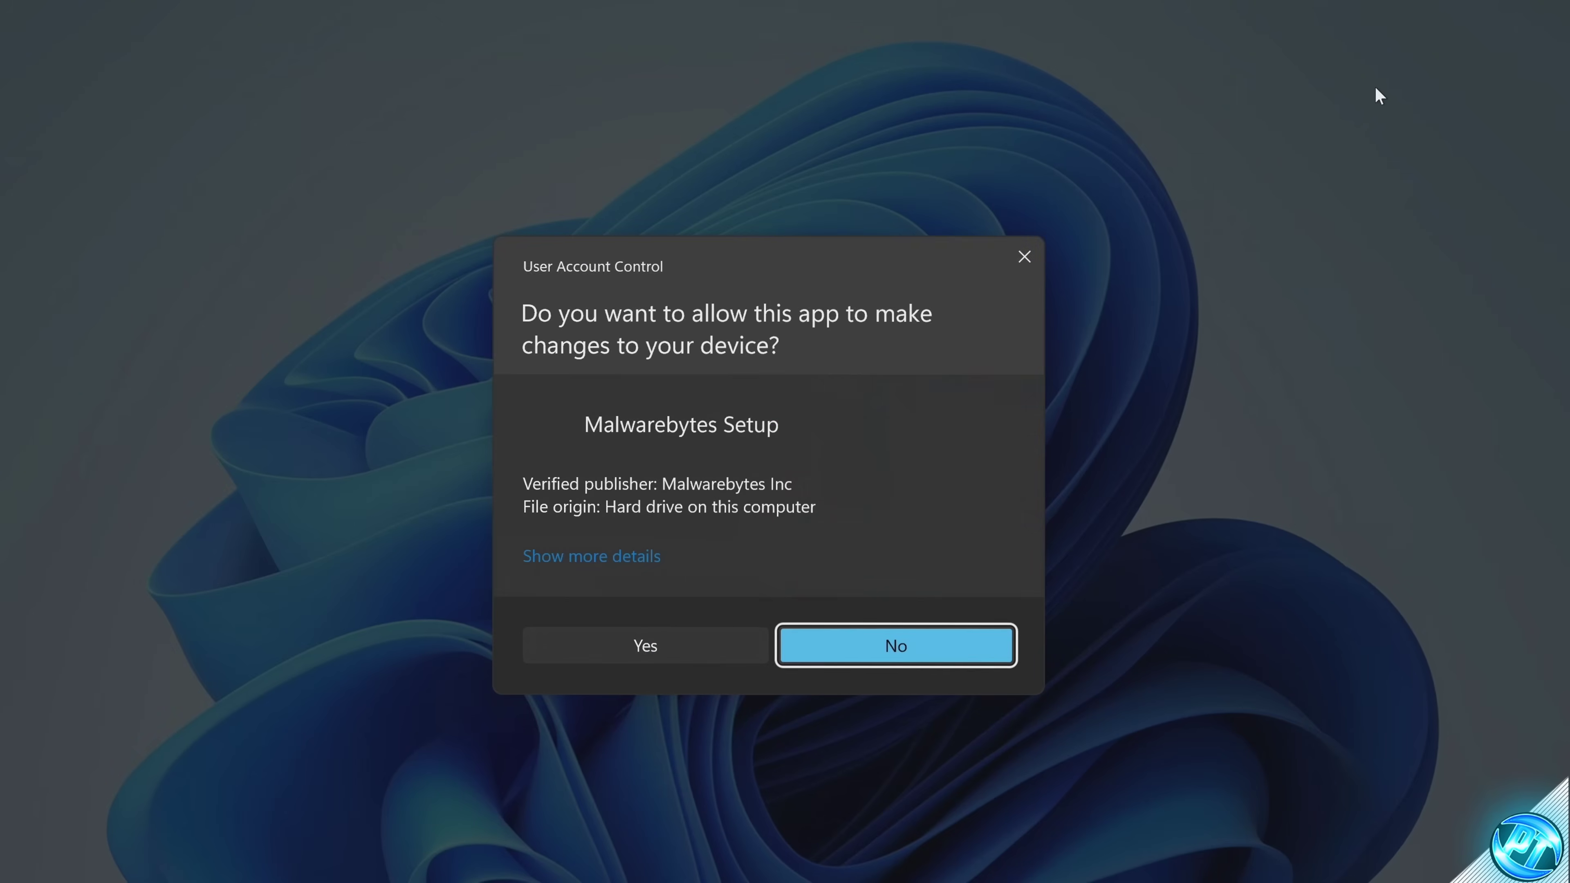
pyautogui.click(645, 646)
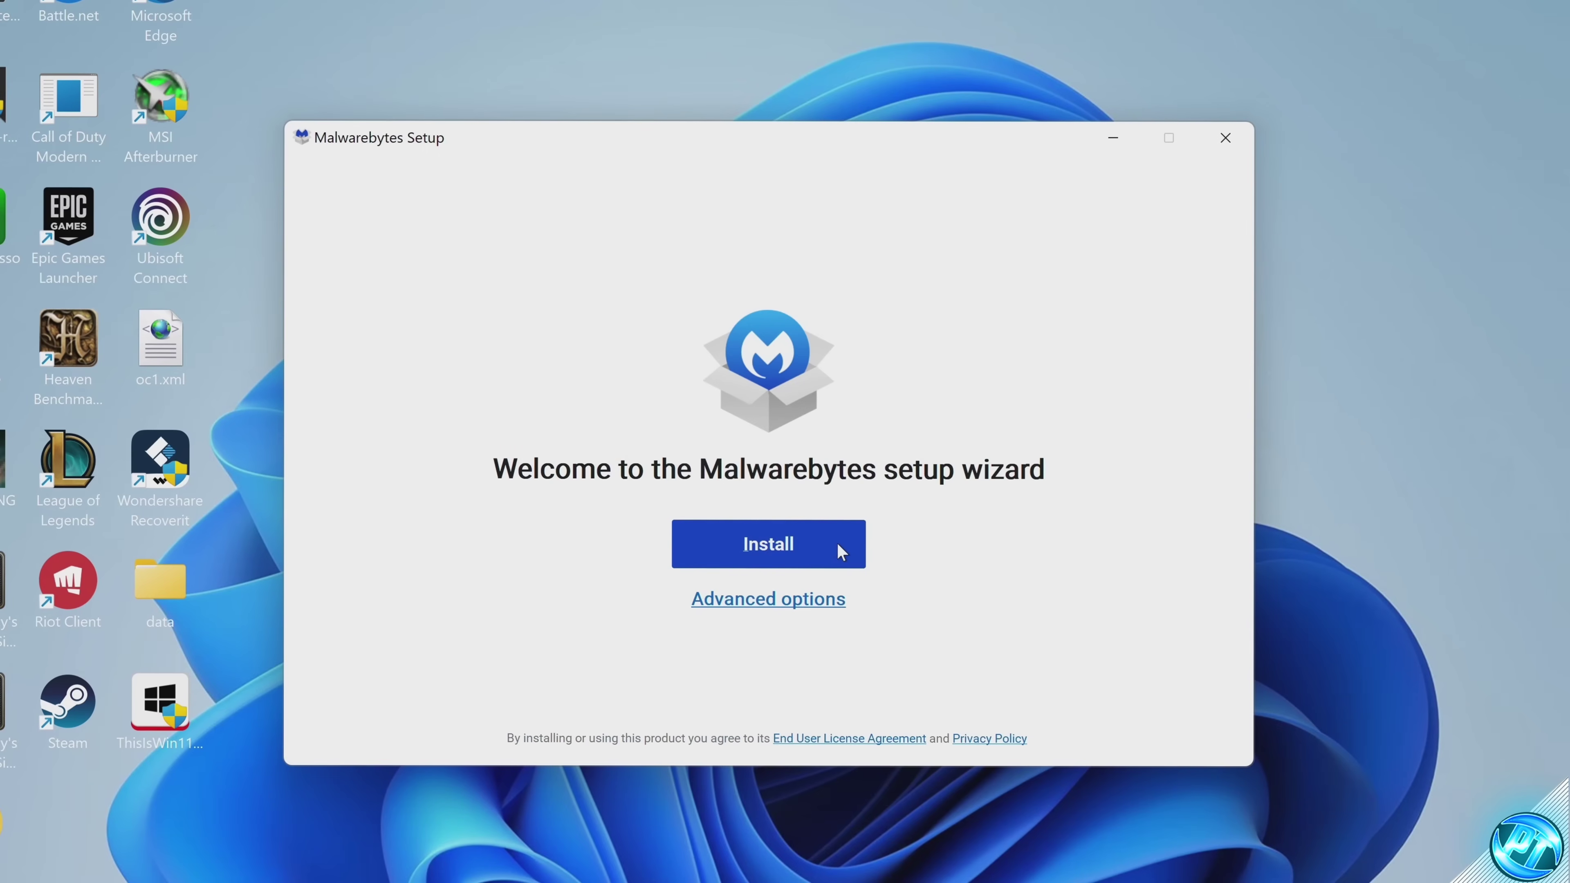
pyautogui.click(836, 542)
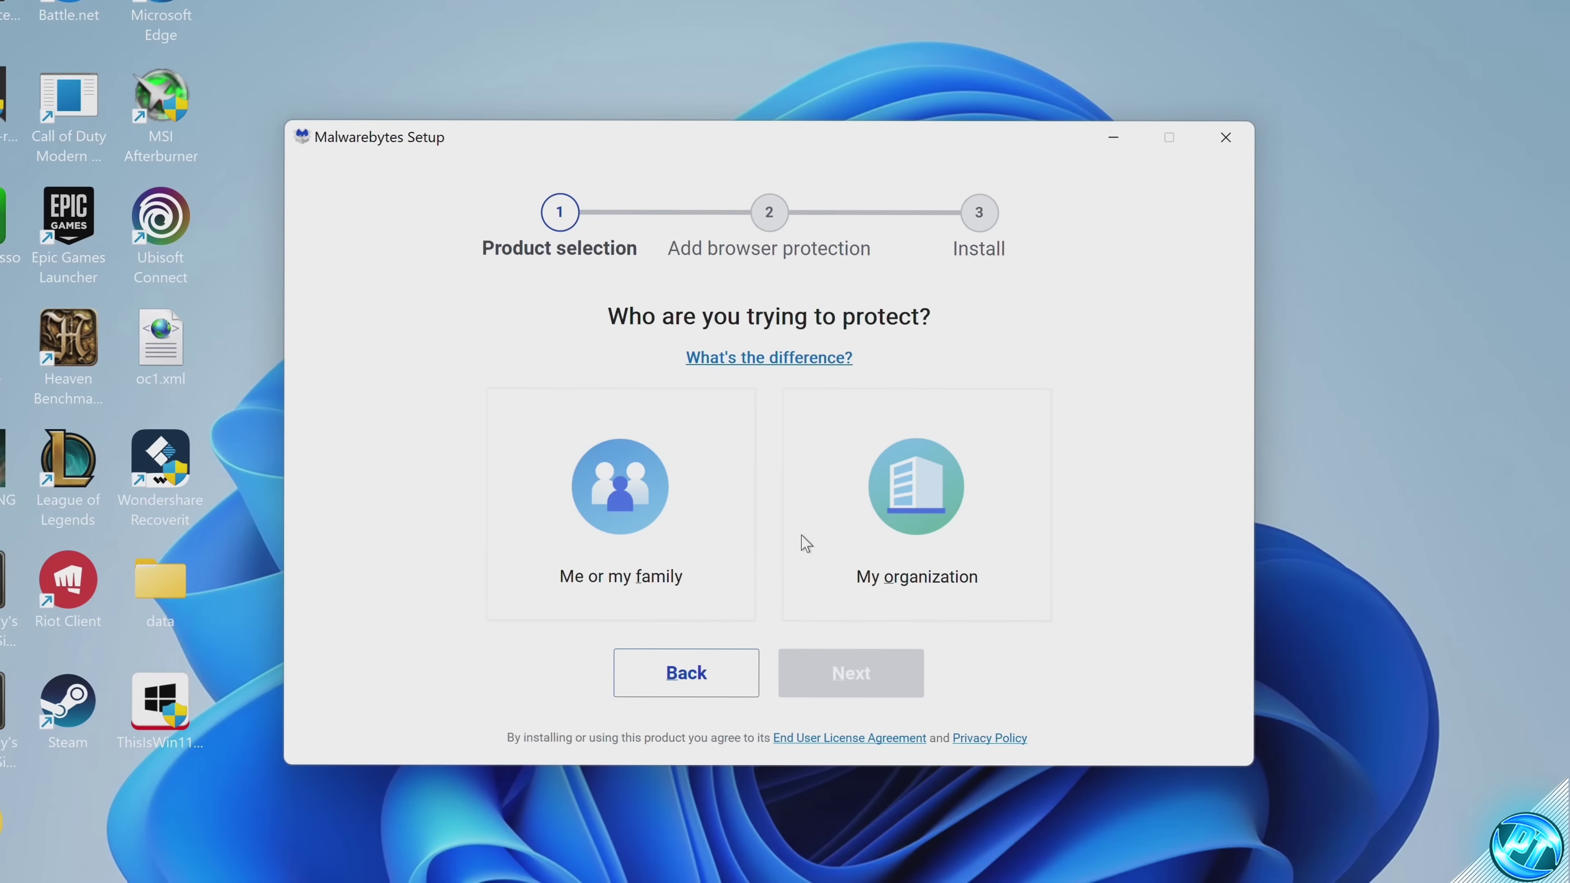
pyautogui.click(674, 485)
pyautogui.click(862, 670)
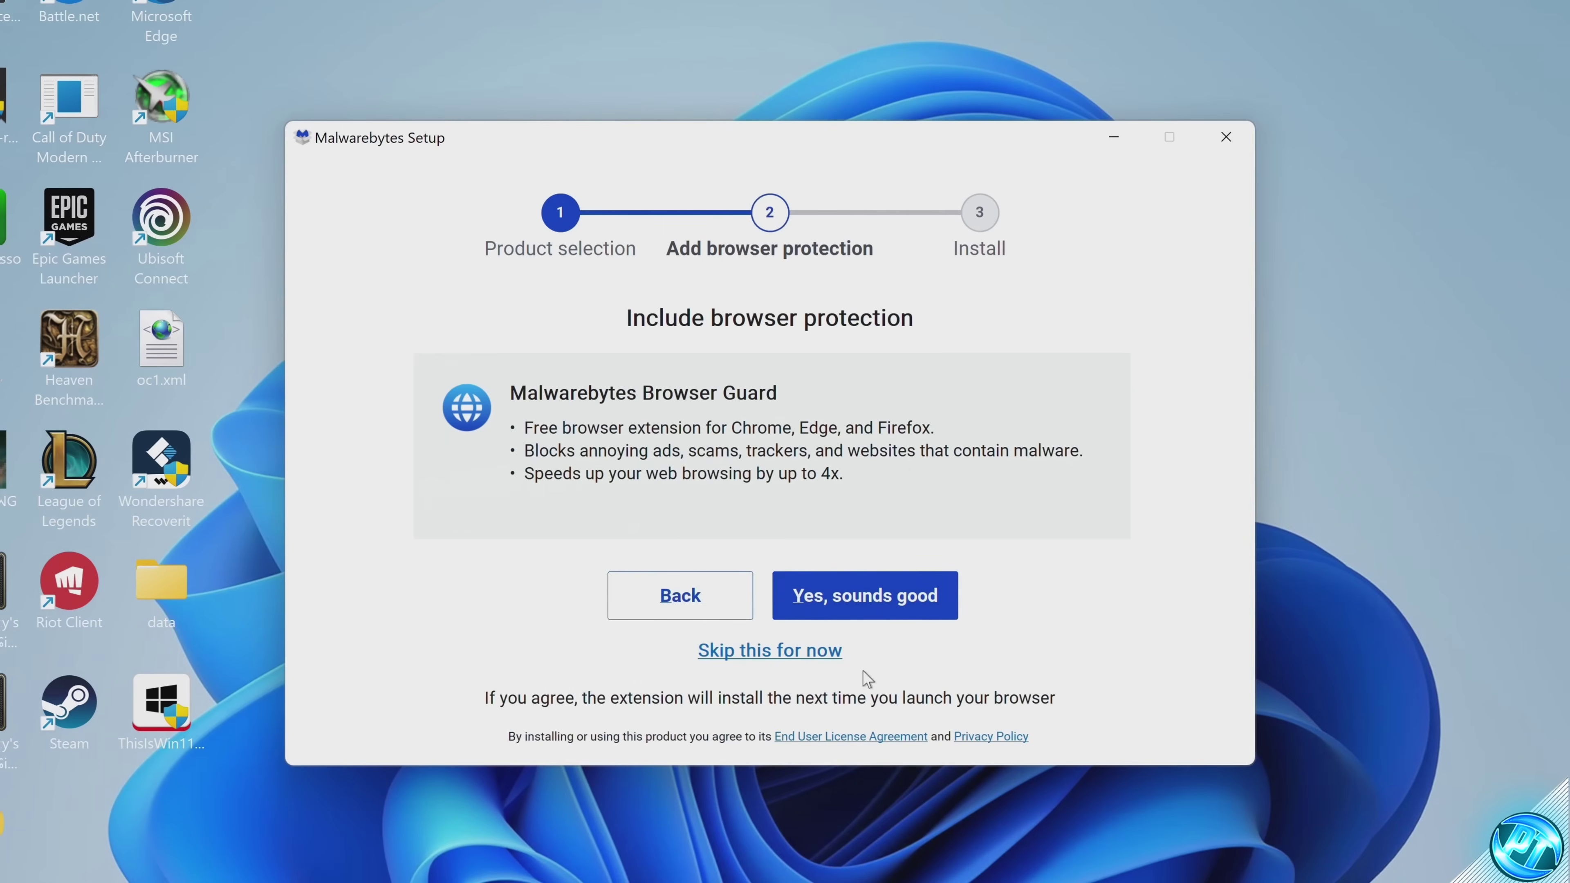
pyautogui.click(777, 652)
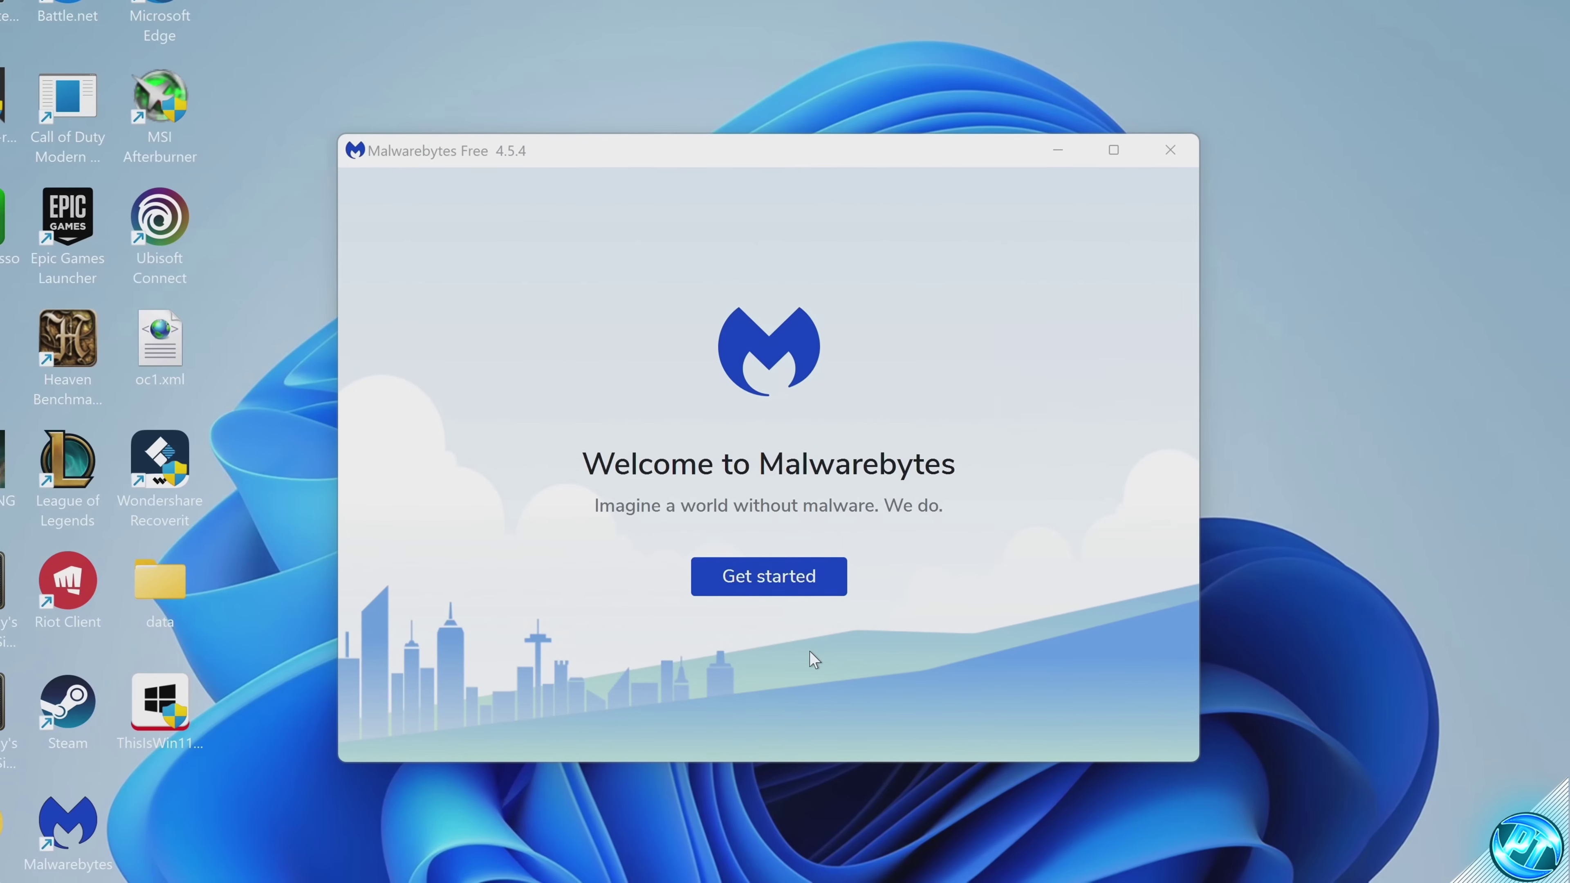
# Decline the Premium offer with Maybe later and reach the Premium Trial dashboard
pyautogui.click(799, 588)
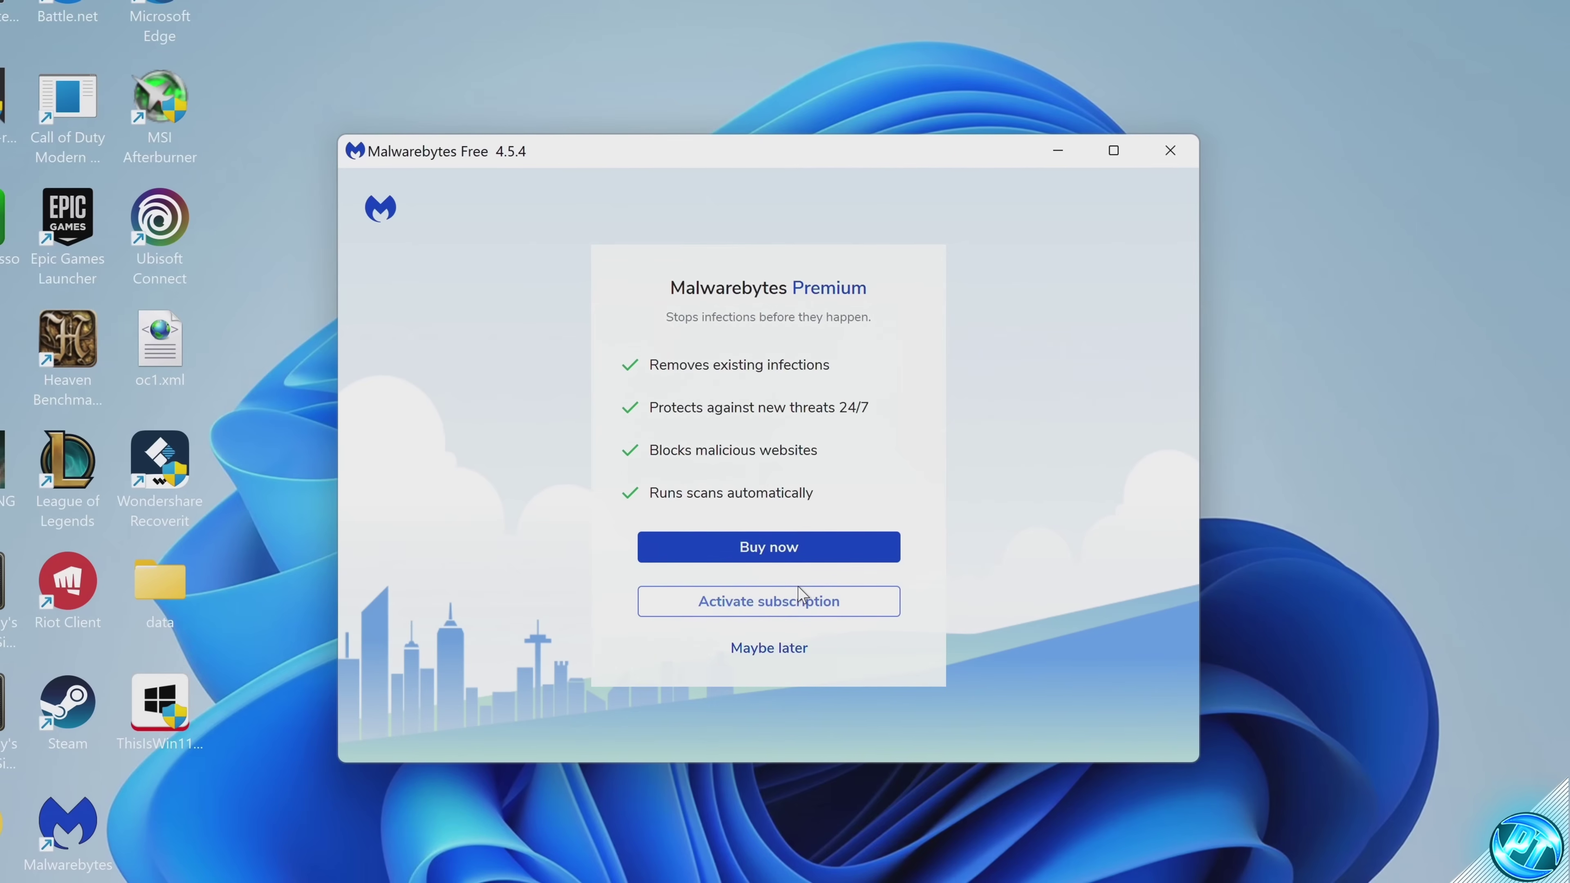
pyautogui.click(776, 647)
pyautogui.click(768, 667)
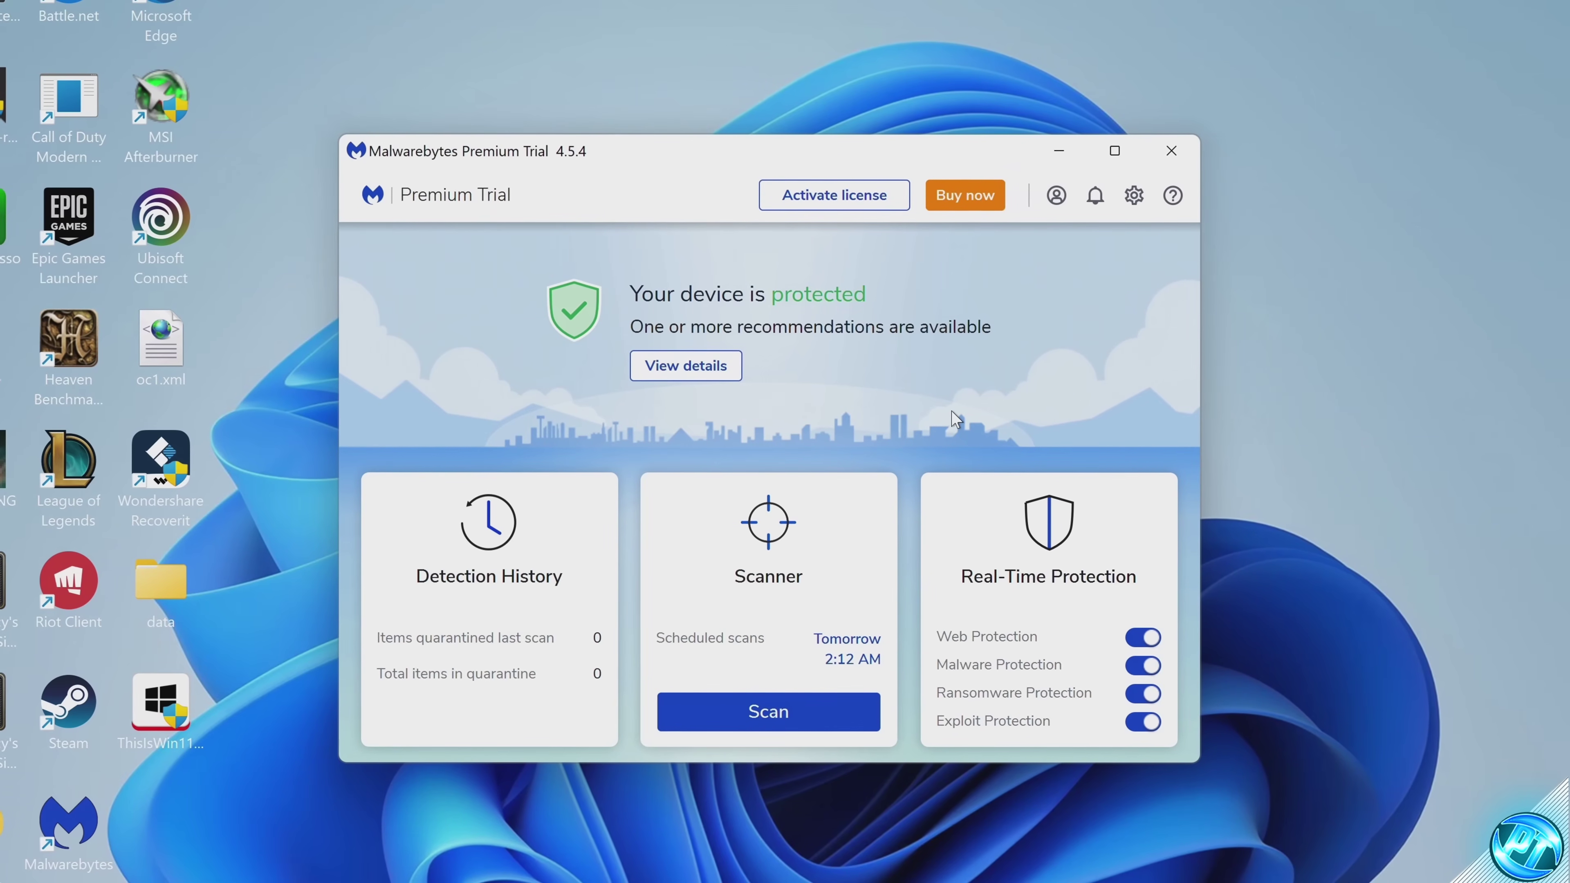
# Run a Malwarebytes threat scan, which finds 0 threats, and dismiss the promo
pyautogui.click(787, 707)
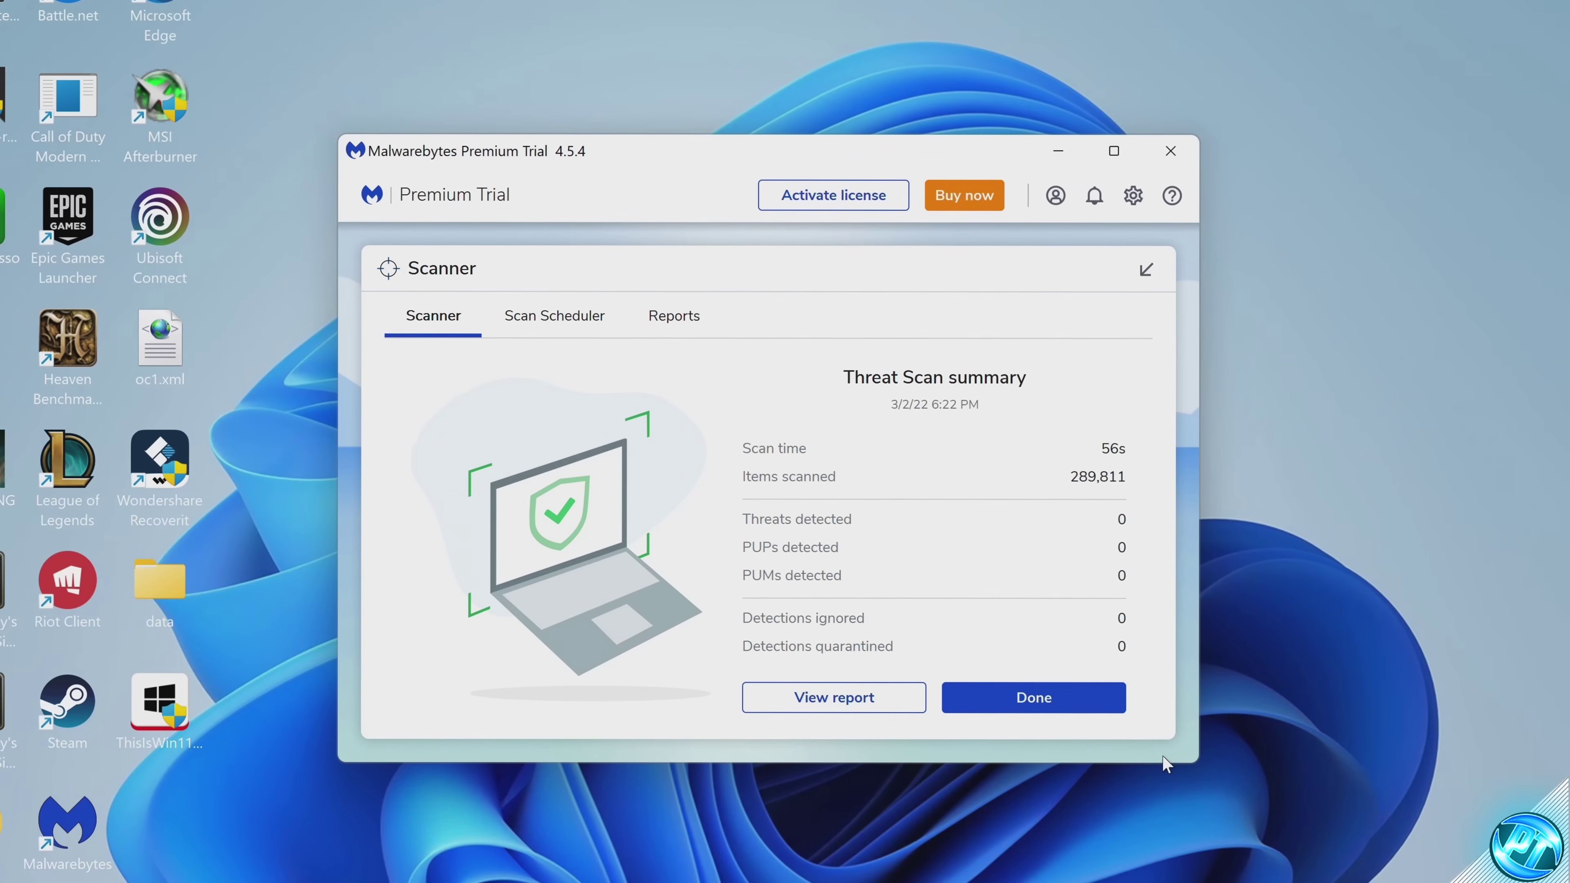
pyautogui.click(1106, 707)
pyautogui.click(1078, 256)
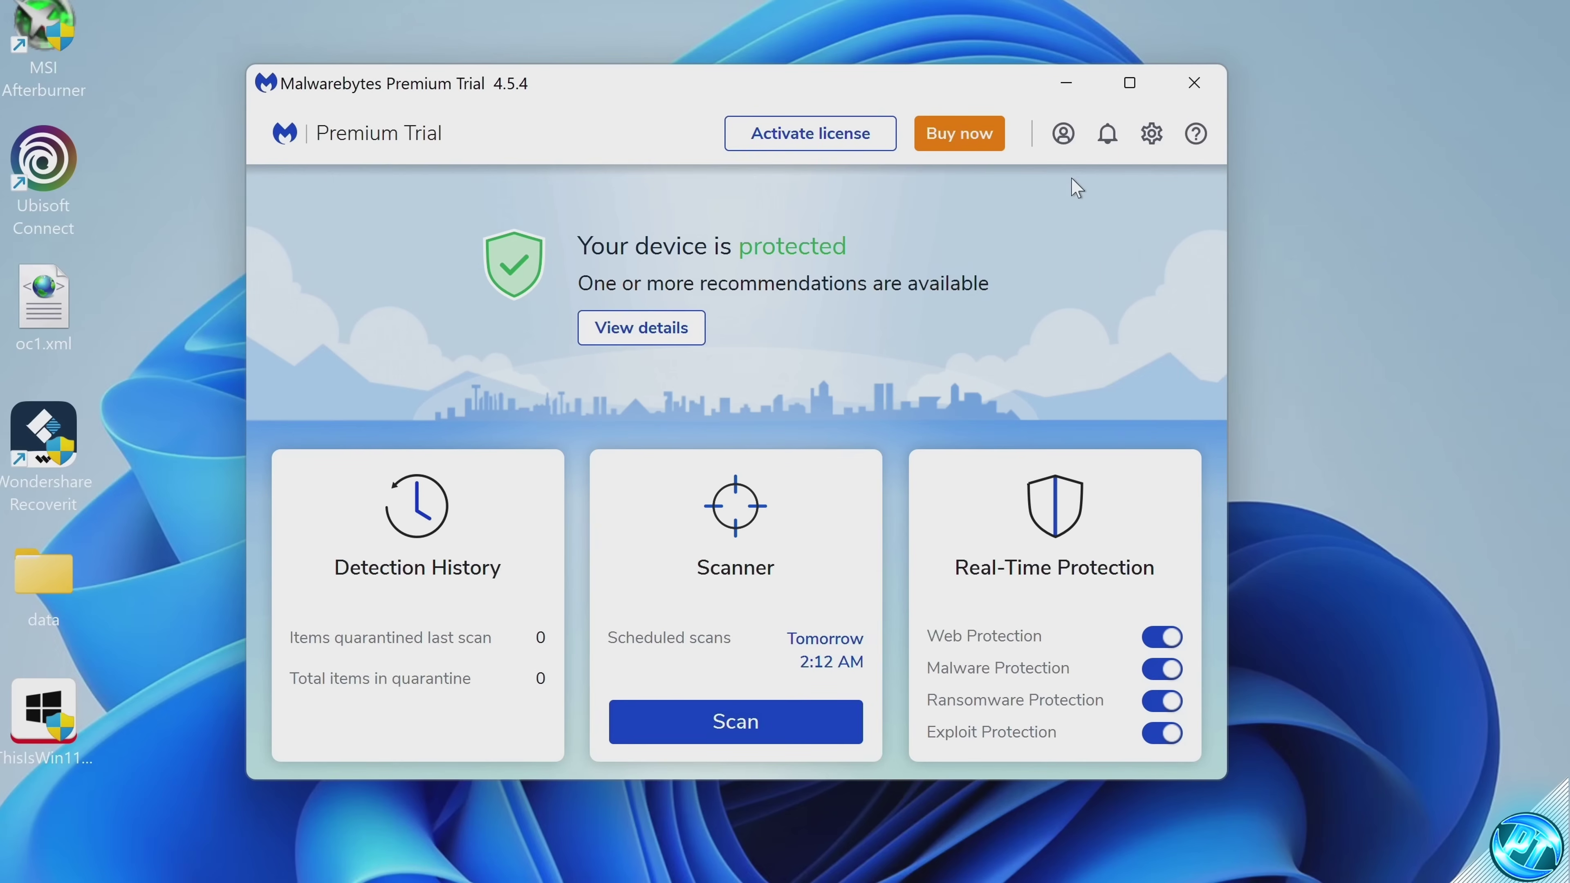
# Delete the daily Threat Scan from the Scan Scheduler and close Malwarebytes
pyautogui.click(789, 540)
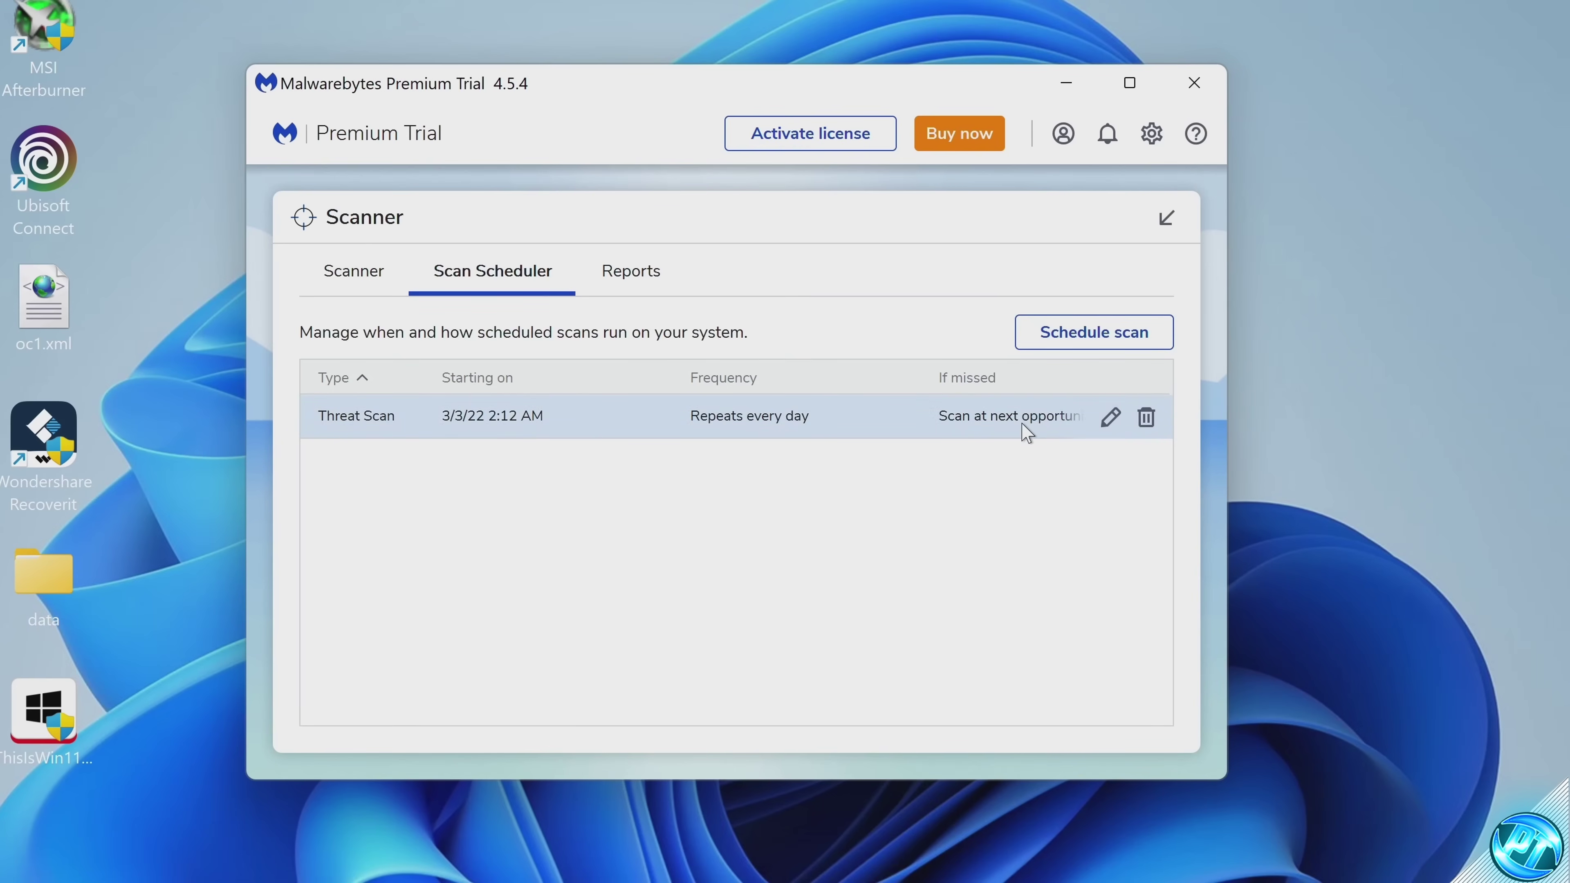
pyautogui.click(1146, 418)
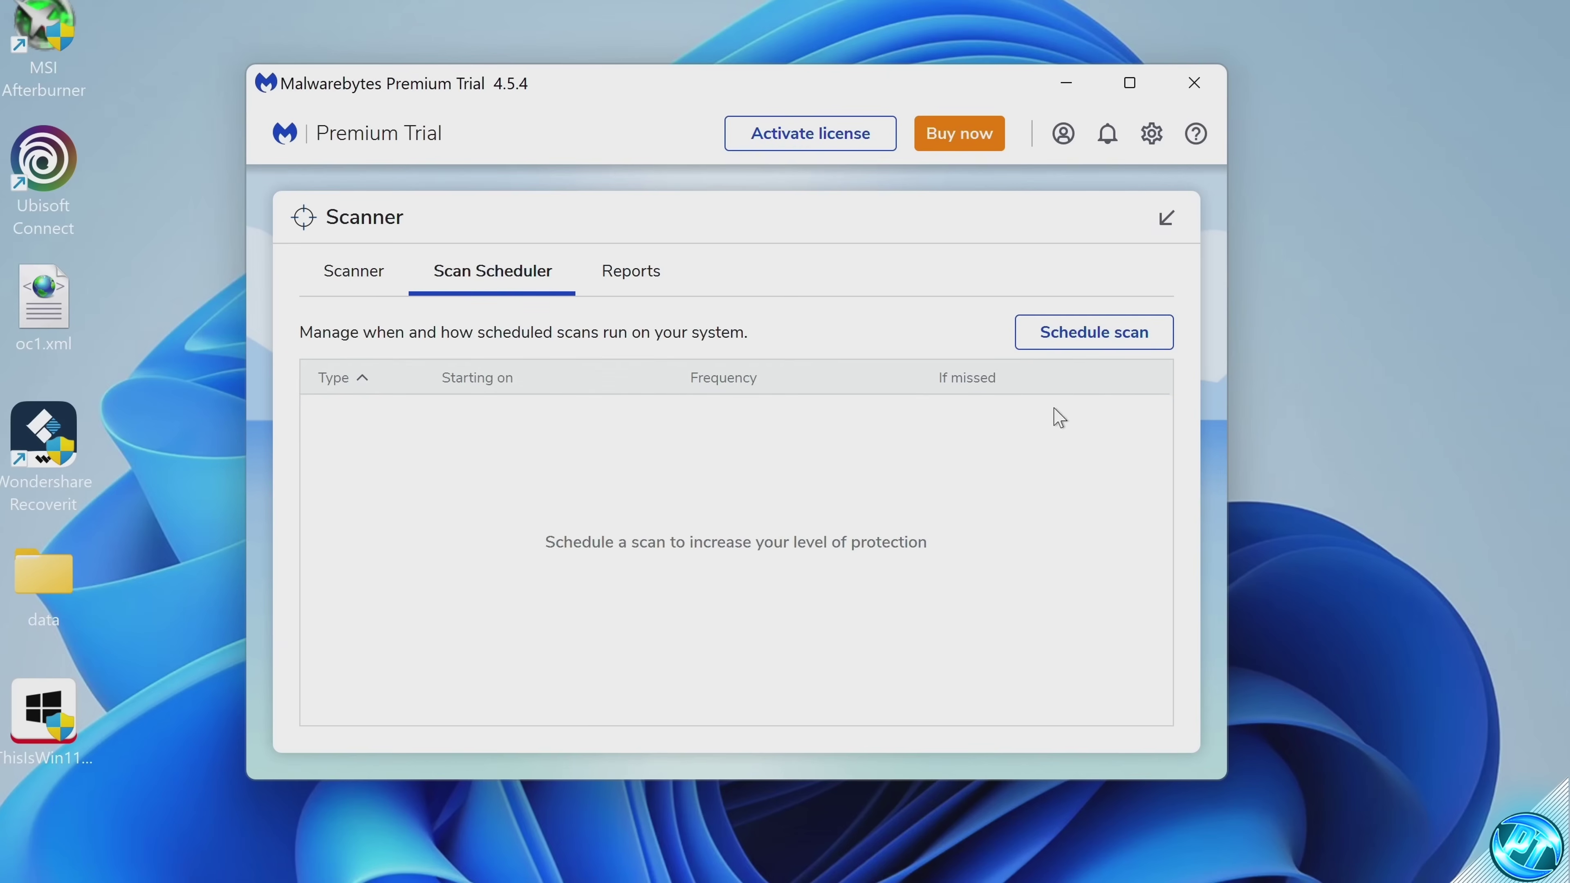
pyautogui.click(1156, 223)
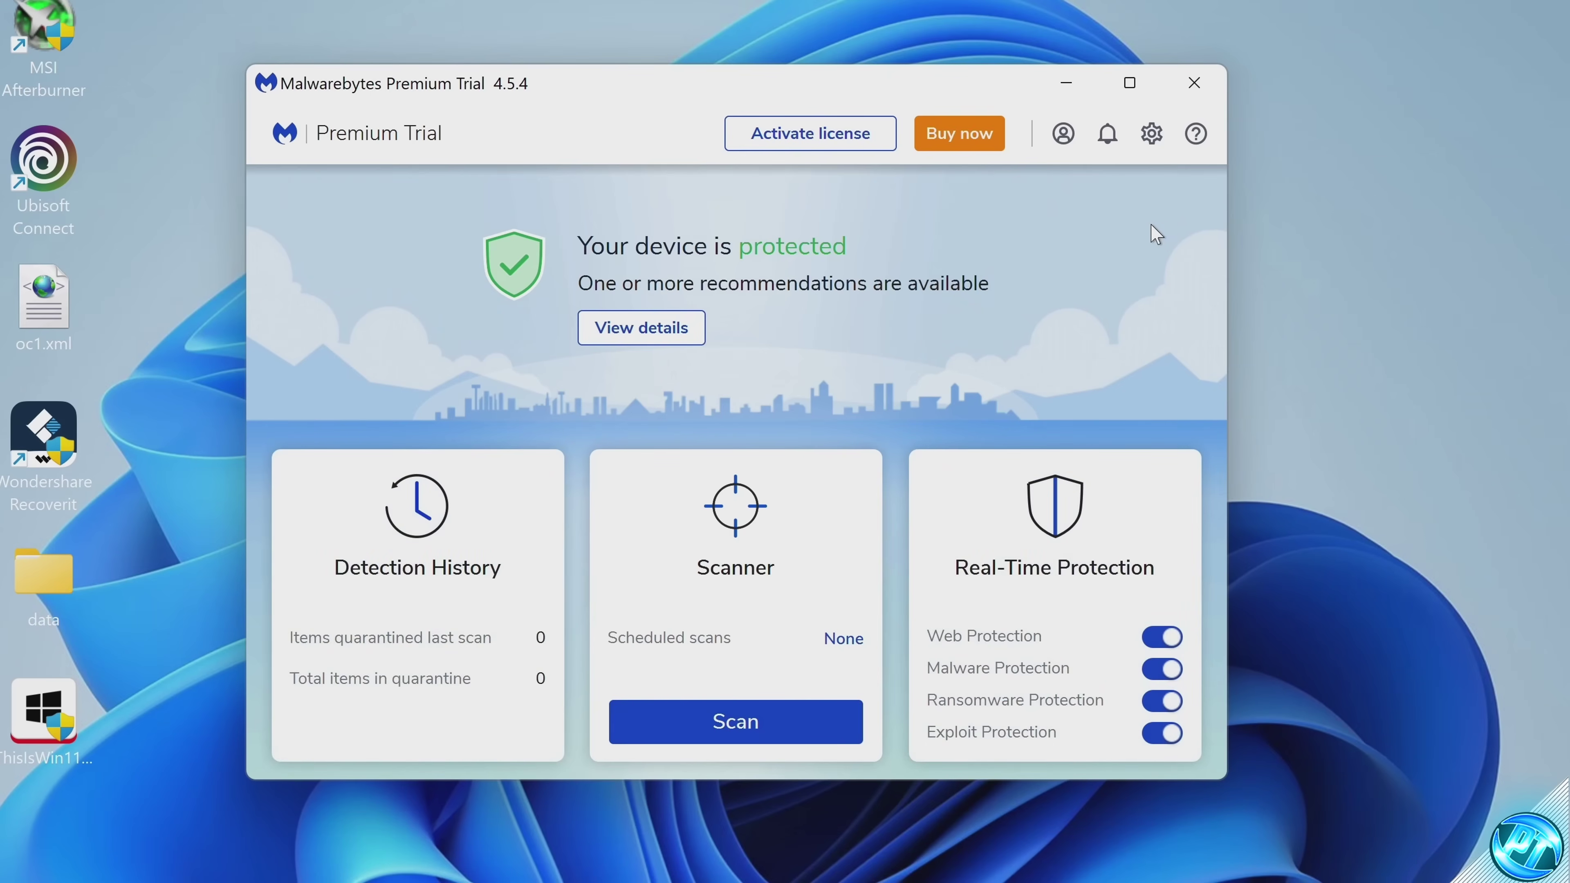
pyautogui.click(1196, 82)
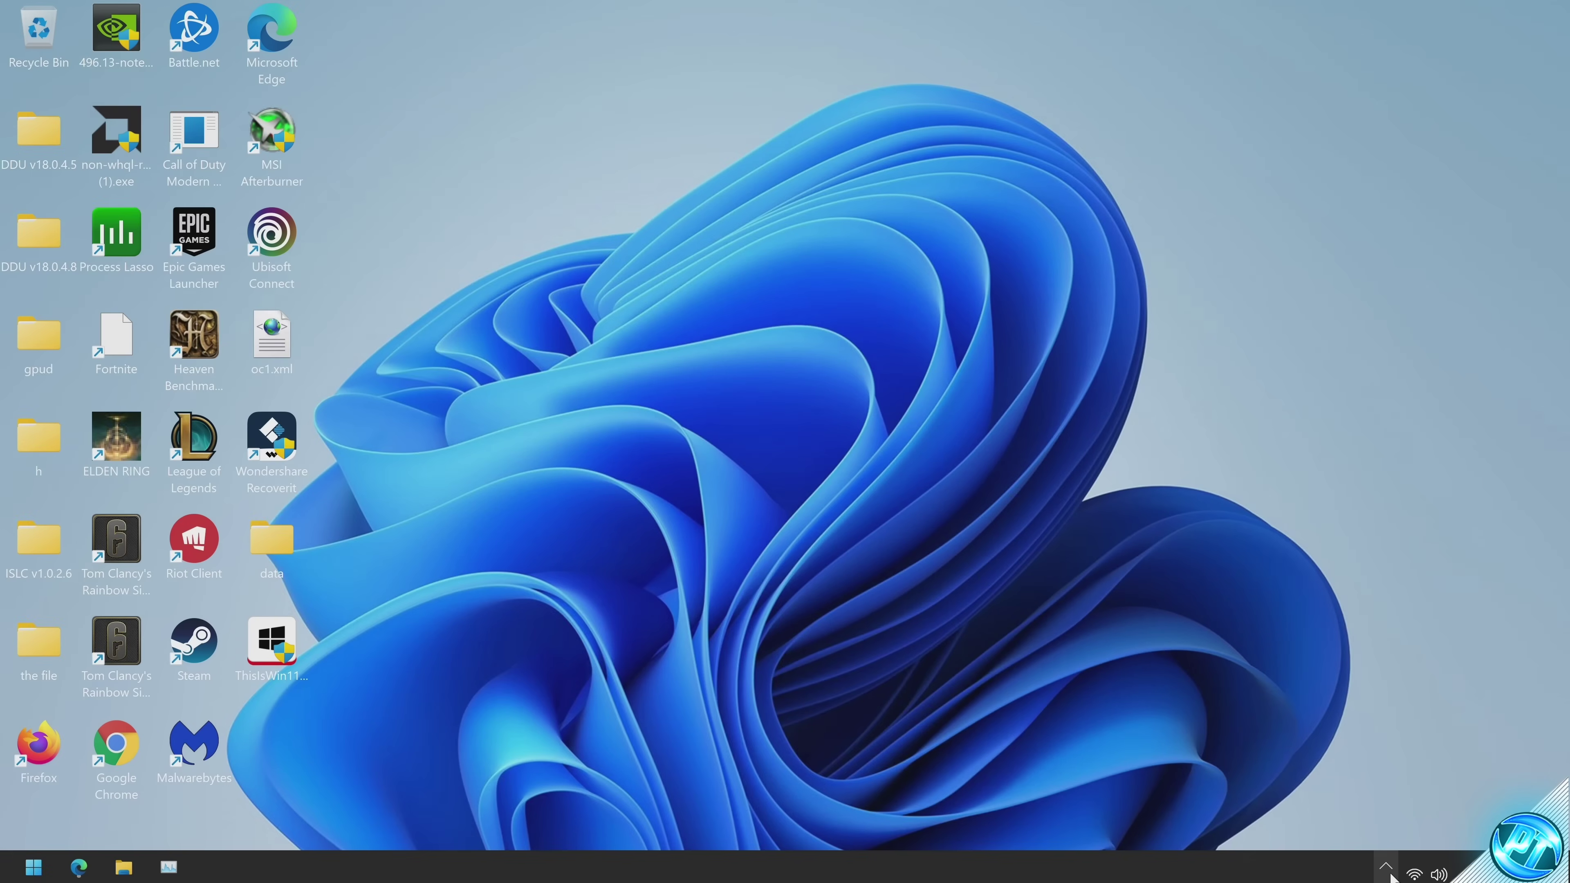
# Download adwcleaner.exe from the AdwCleaner page in Edge and launch it
pyautogui.click(1386, 866)
pyautogui.click(1216, 543)
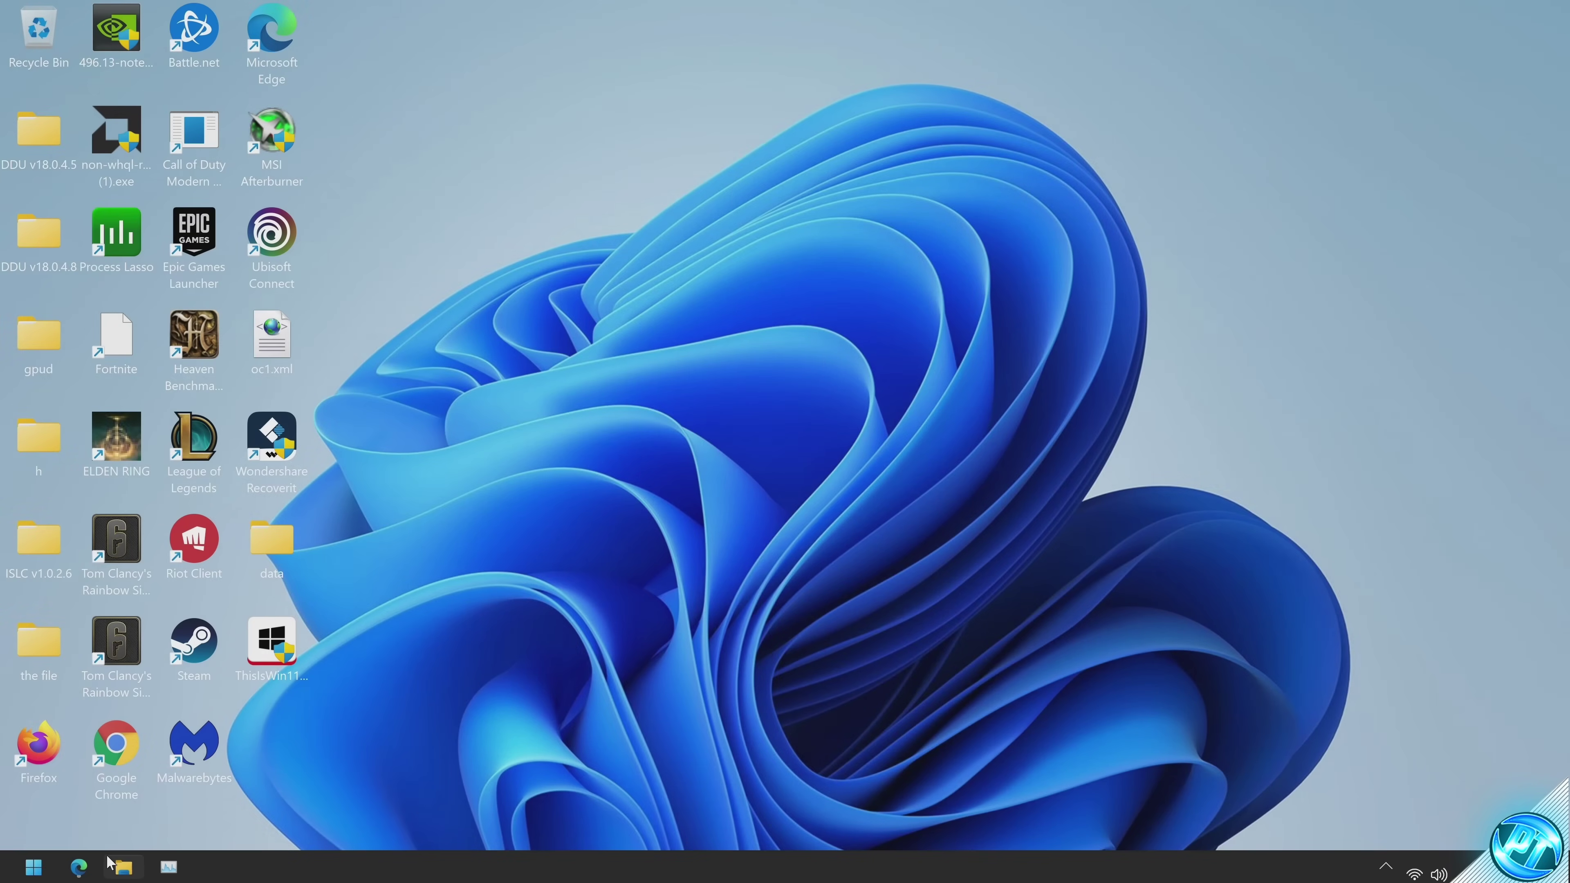
pyautogui.click(78, 867)
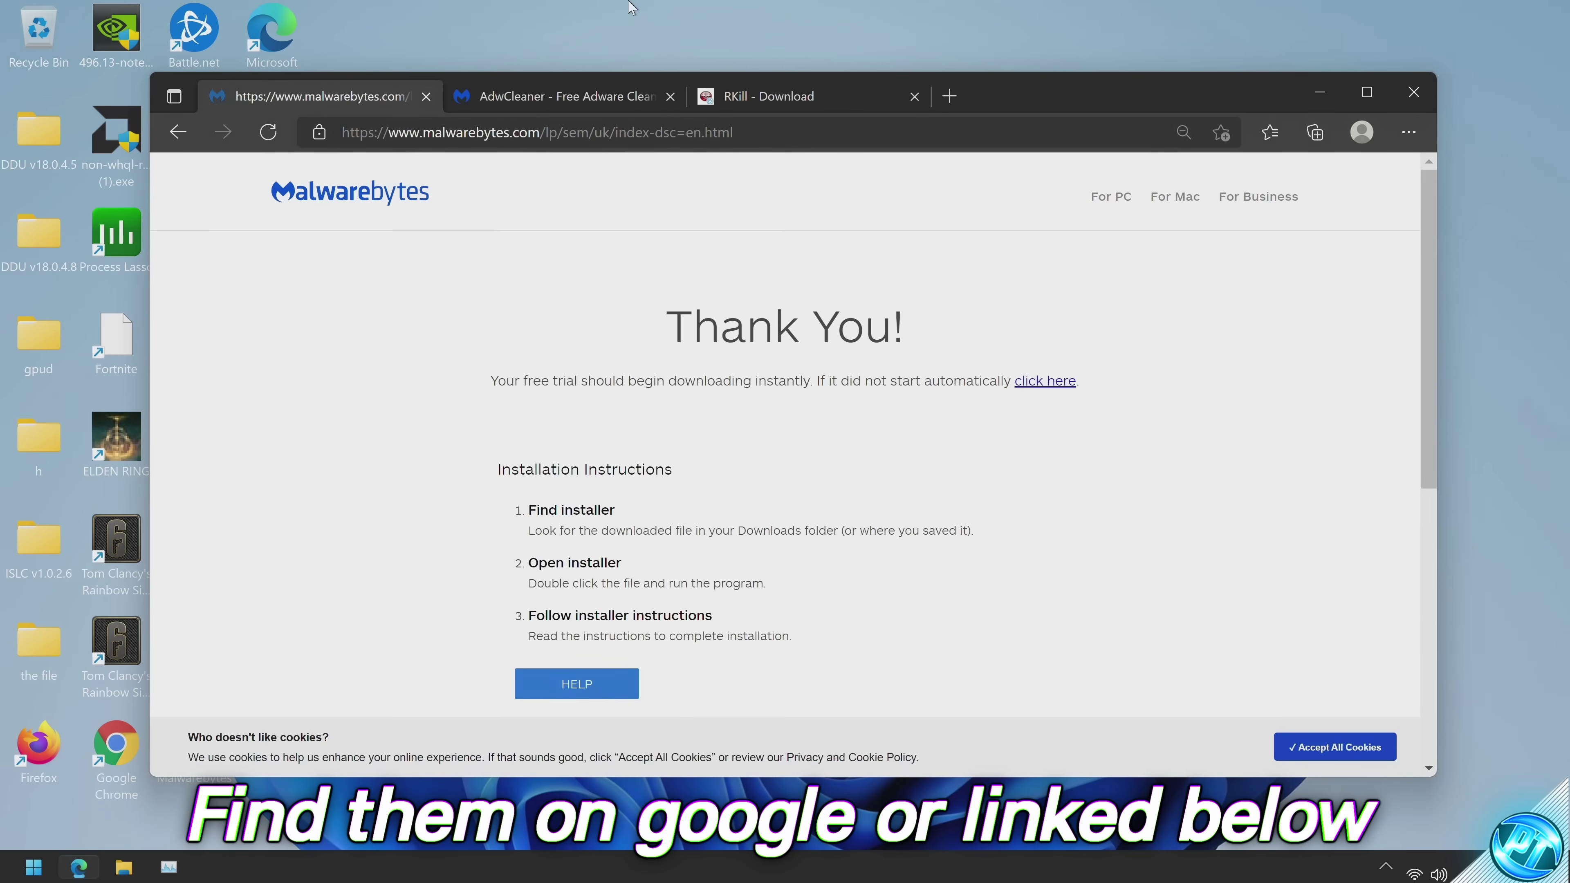
pyautogui.click(534, 105)
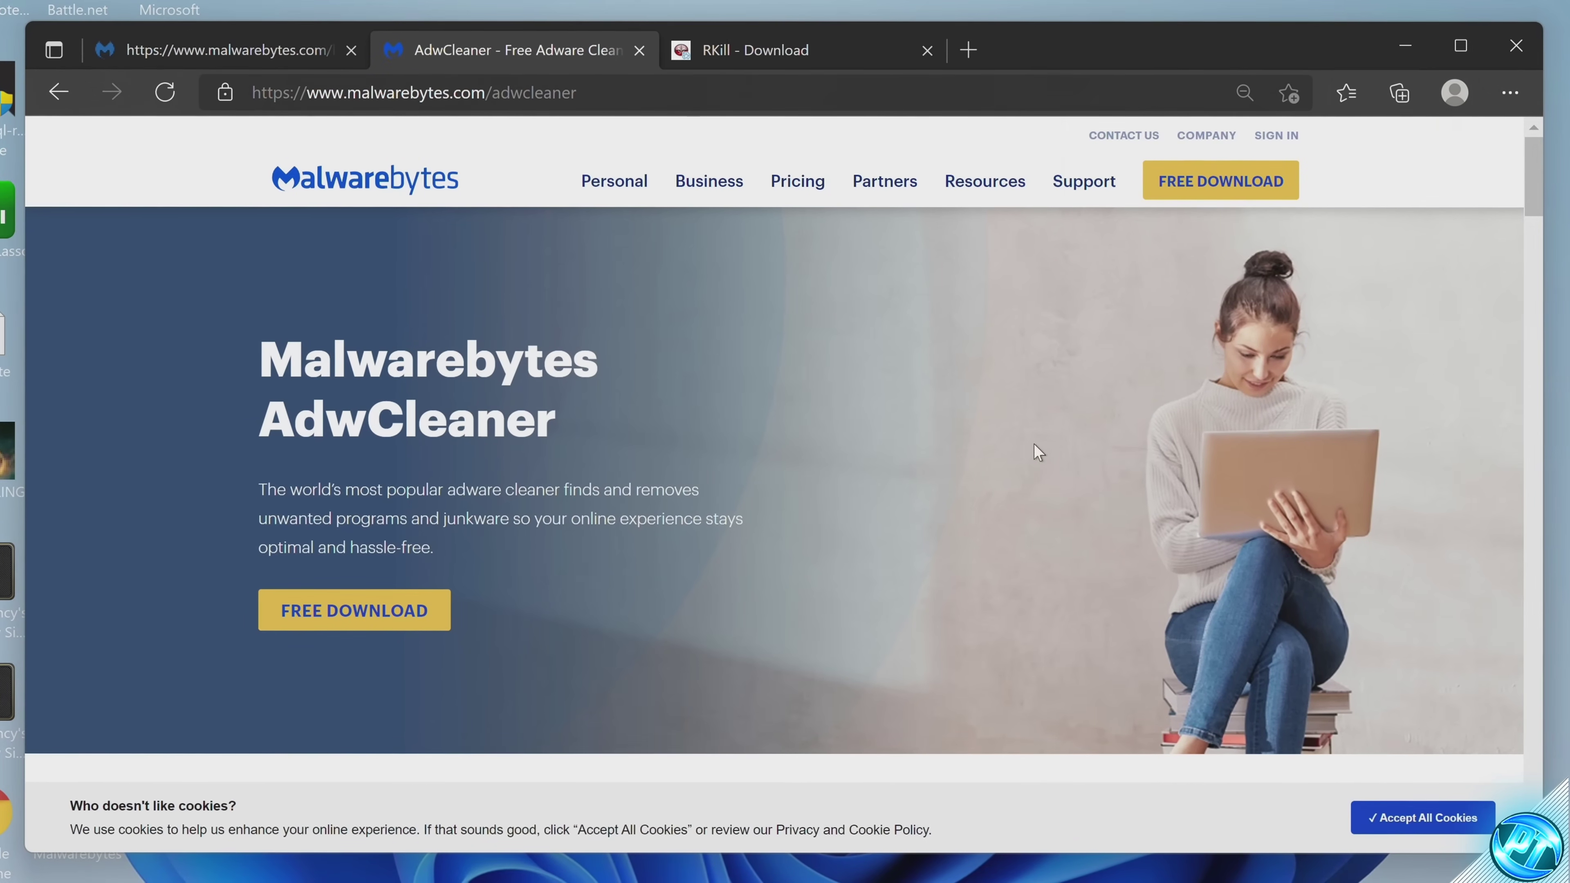
pyautogui.click(402, 616)
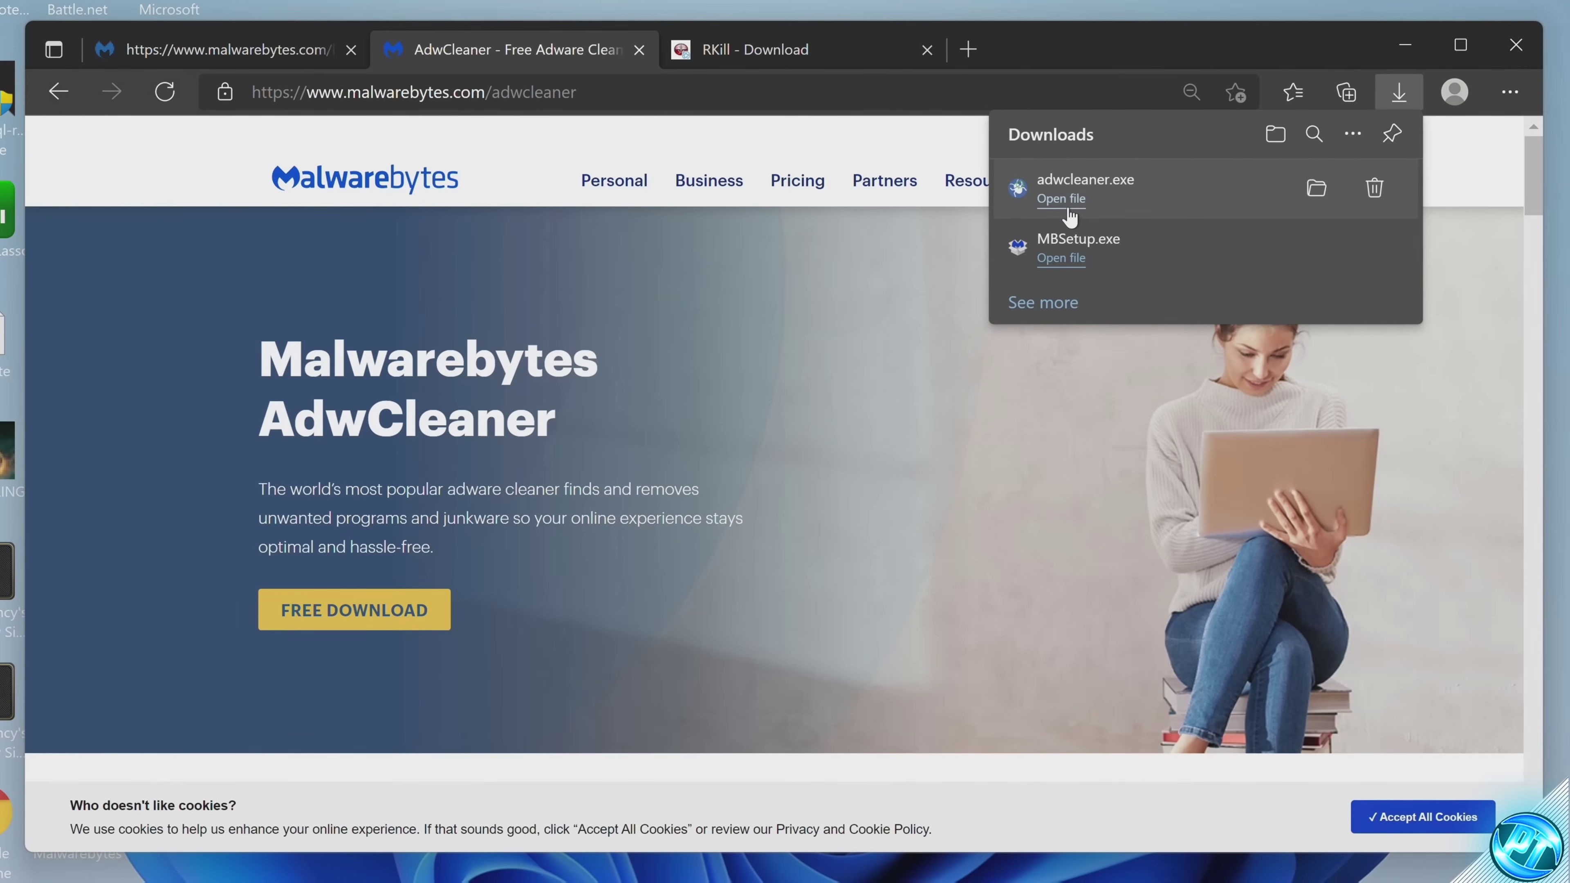
pyautogui.click(1064, 198)
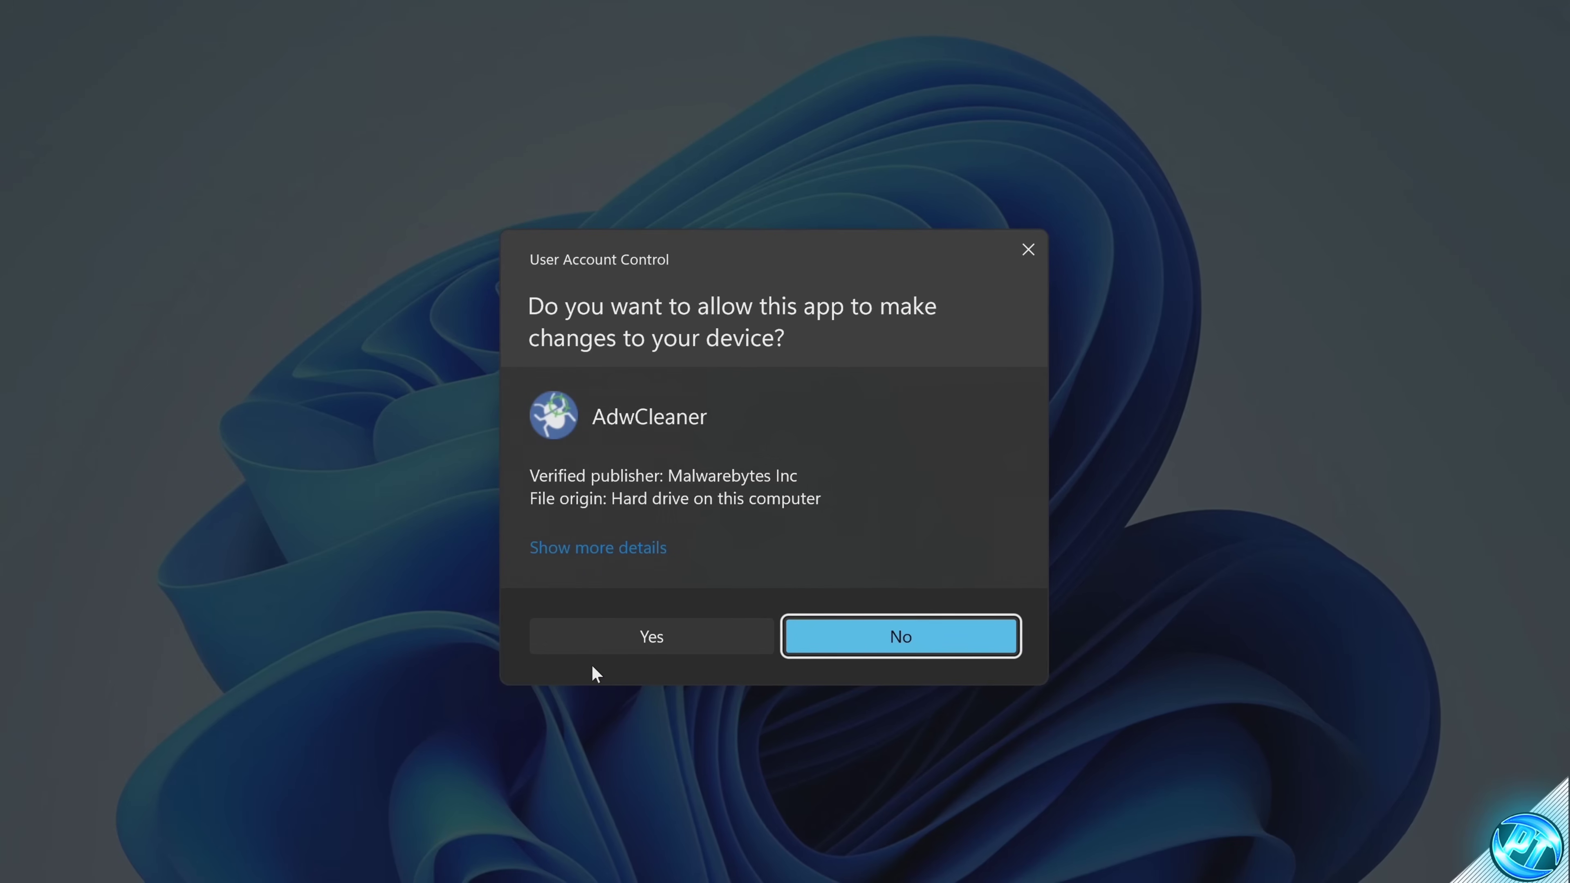
# Allow AdwCleaner, accept its terms, scan, quarantine the Dell preinstalled software, then close it
pyautogui.click(594, 647)
pyautogui.click(798, 677)
pyautogui.click(864, 487)
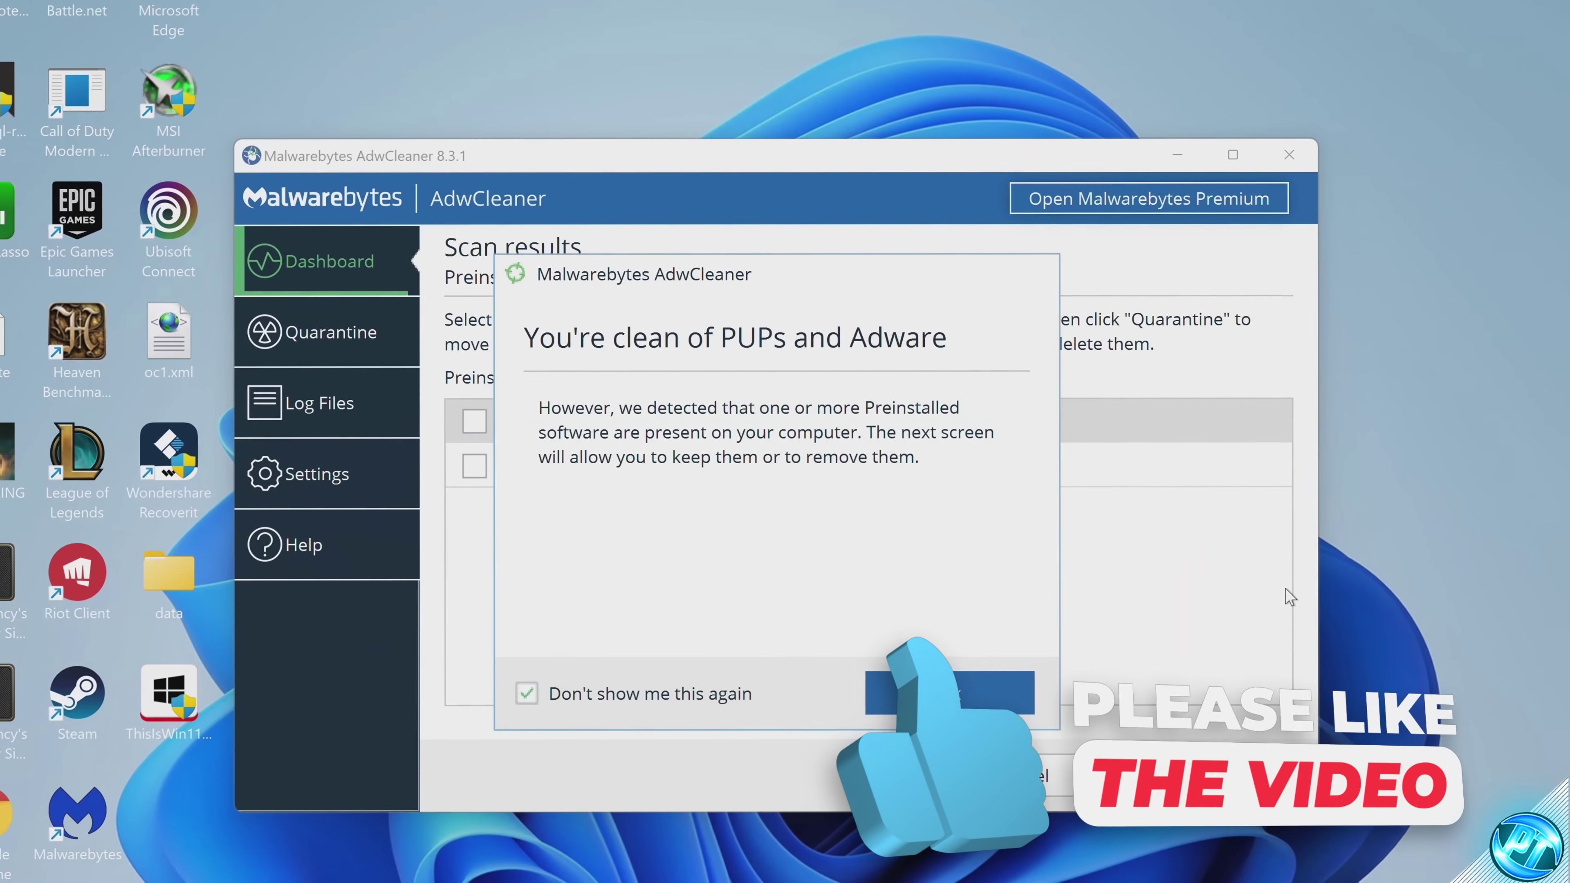
pyautogui.click(1003, 688)
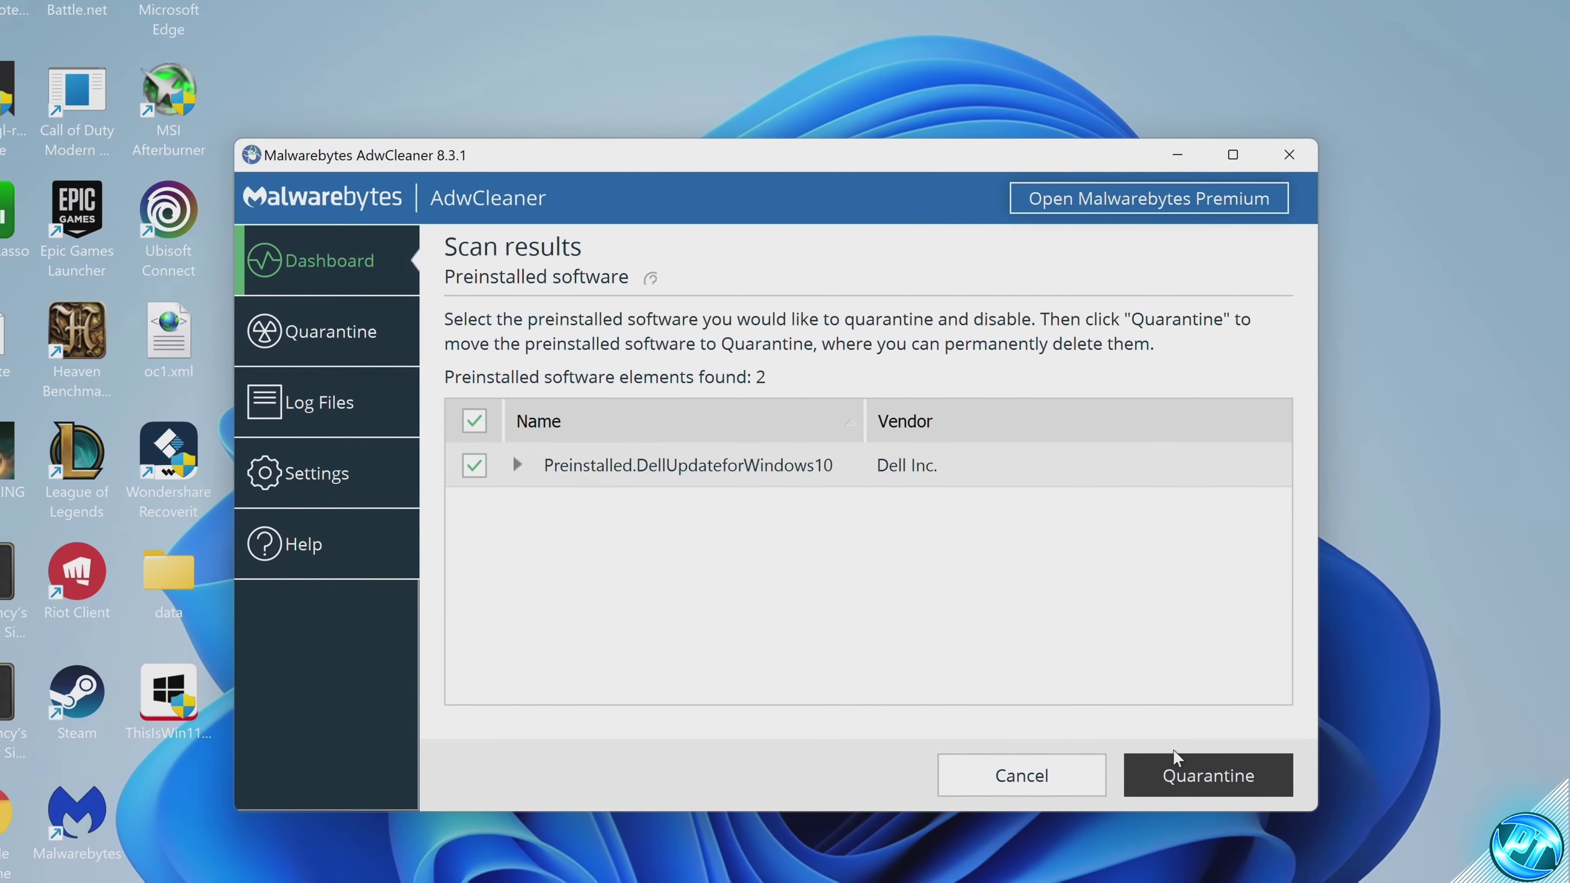
pyautogui.click(1192, 778)
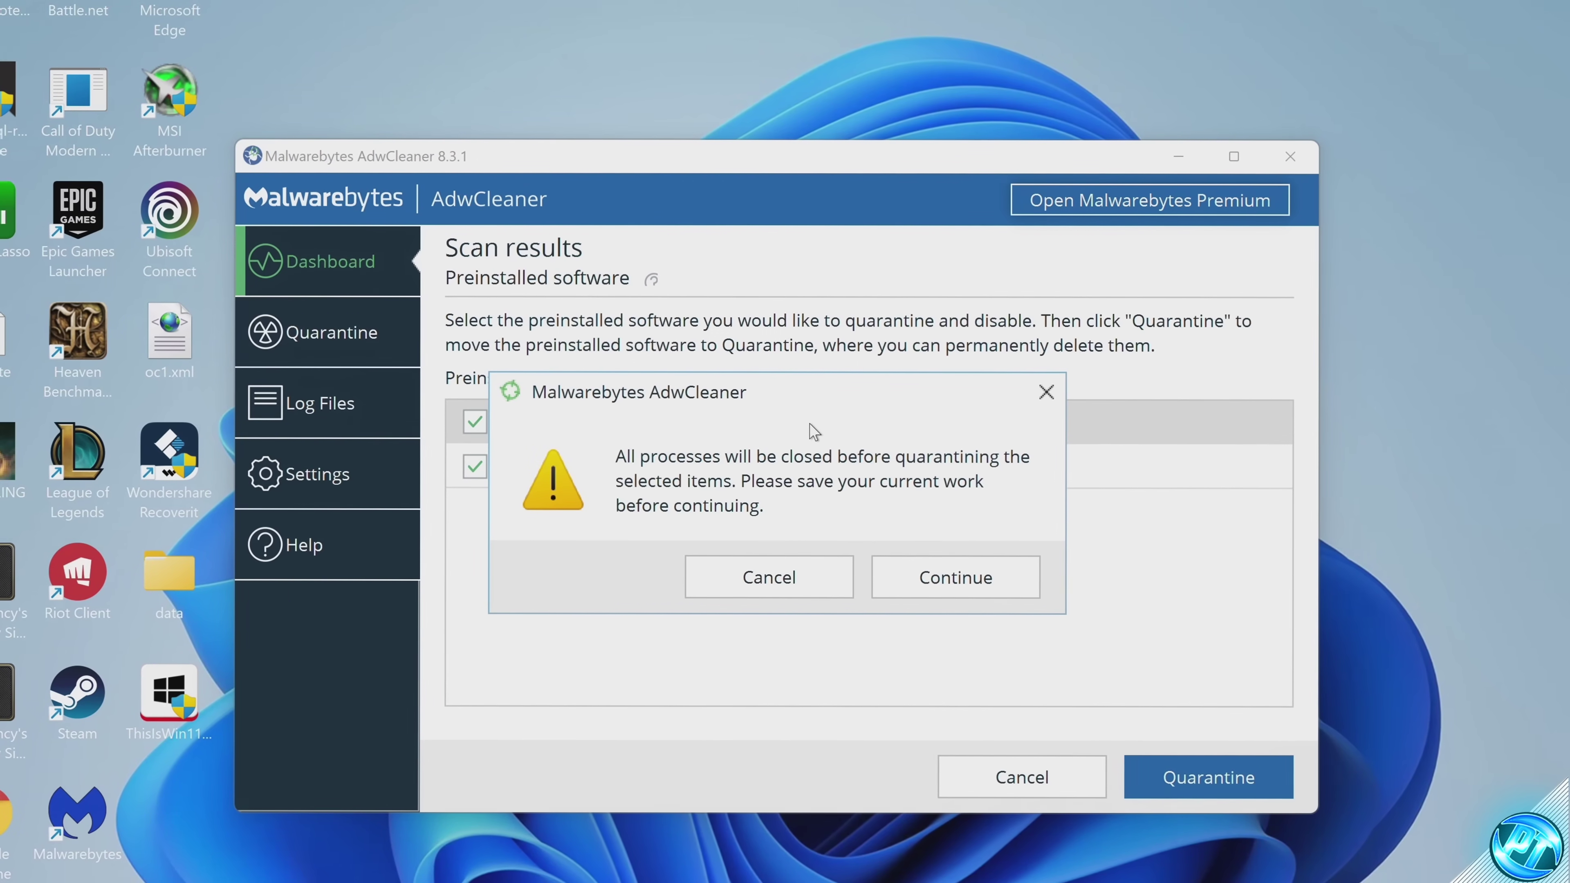
pyautogui.click(934, 581)
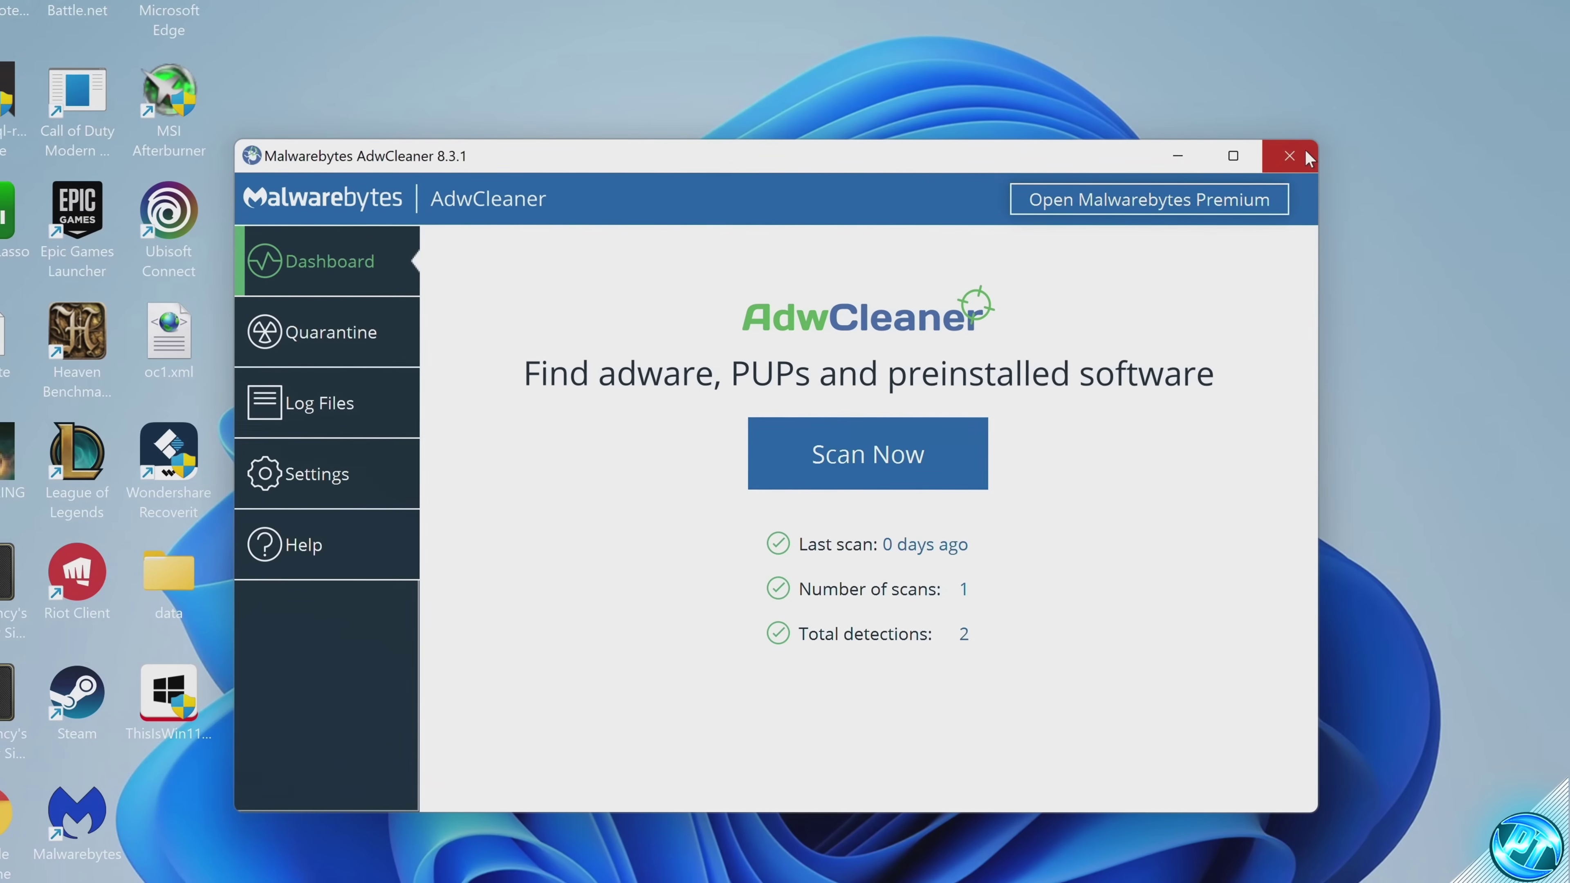
pyautogui.click(1289, 153)
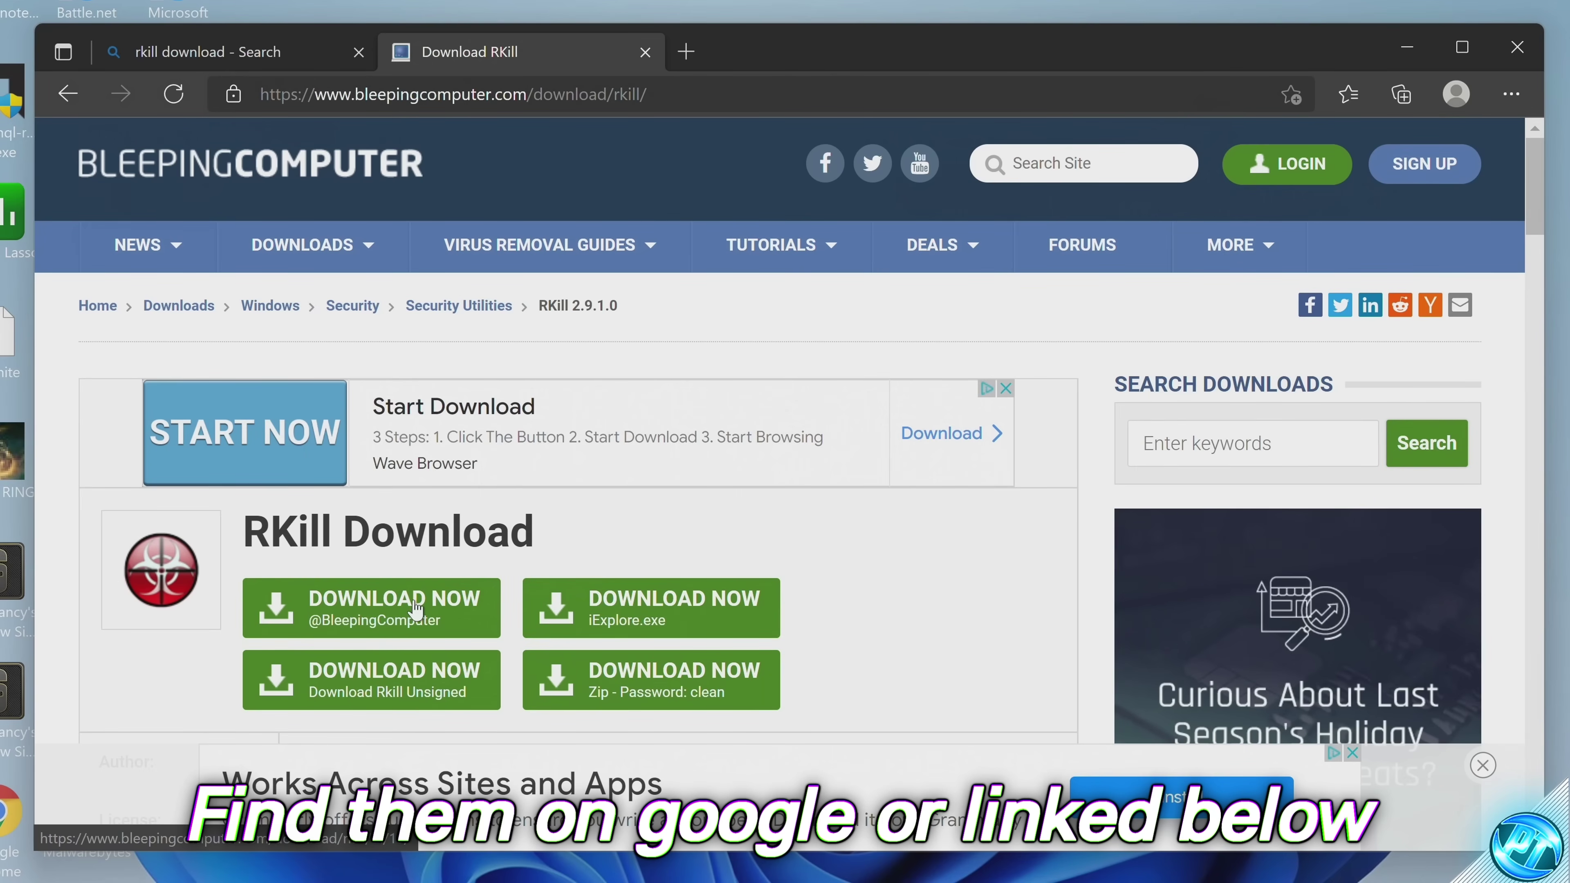
pyautogui.click(367, 622)
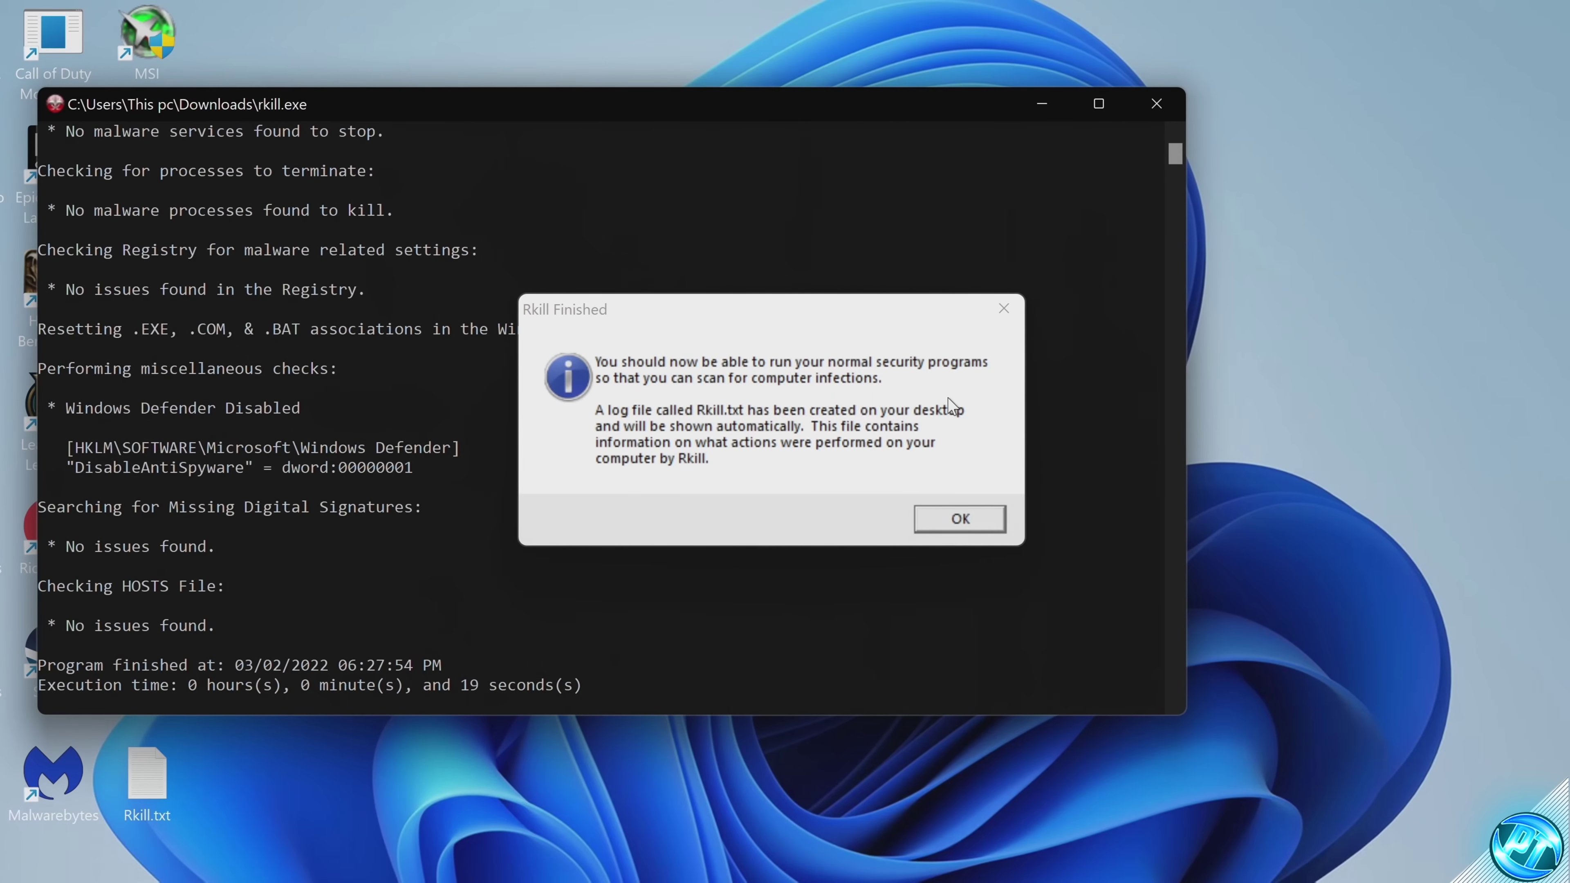
# Dismiss the RKill Finished message, review Rkill.txt to the HOSTS 'No issues found' result, then close Notepad
pyautogui.click(959, 516)
pyautogui.scroll(-6, 866, 521)
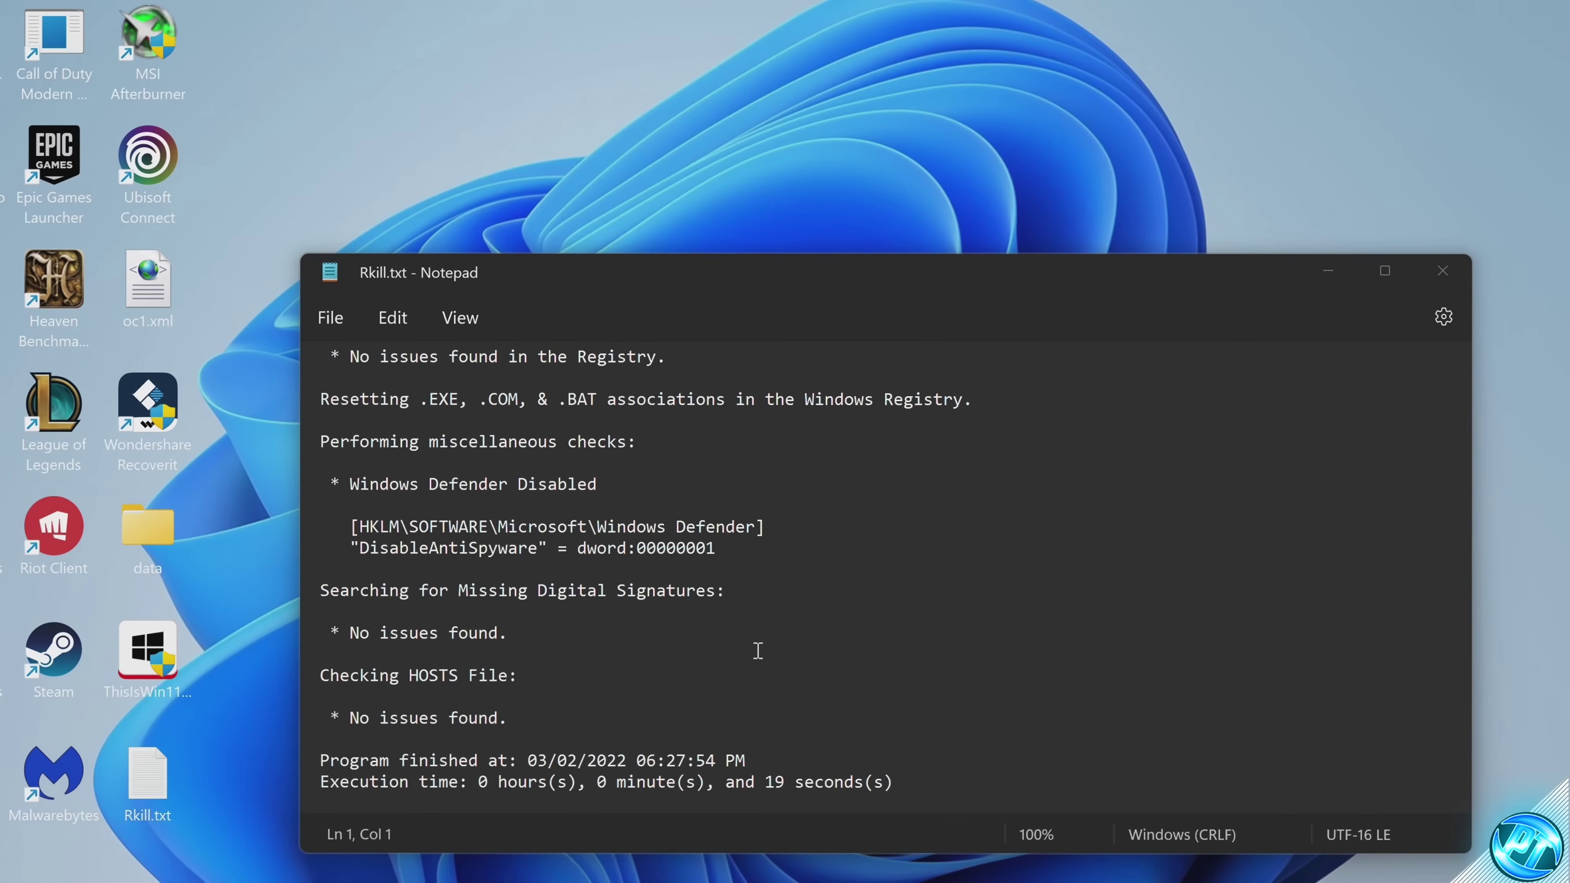
pyautogui.scroll(6, 757, 651)
pyautogui.scroll(-6, 758, 651)
pyautogui.click(480, 718)
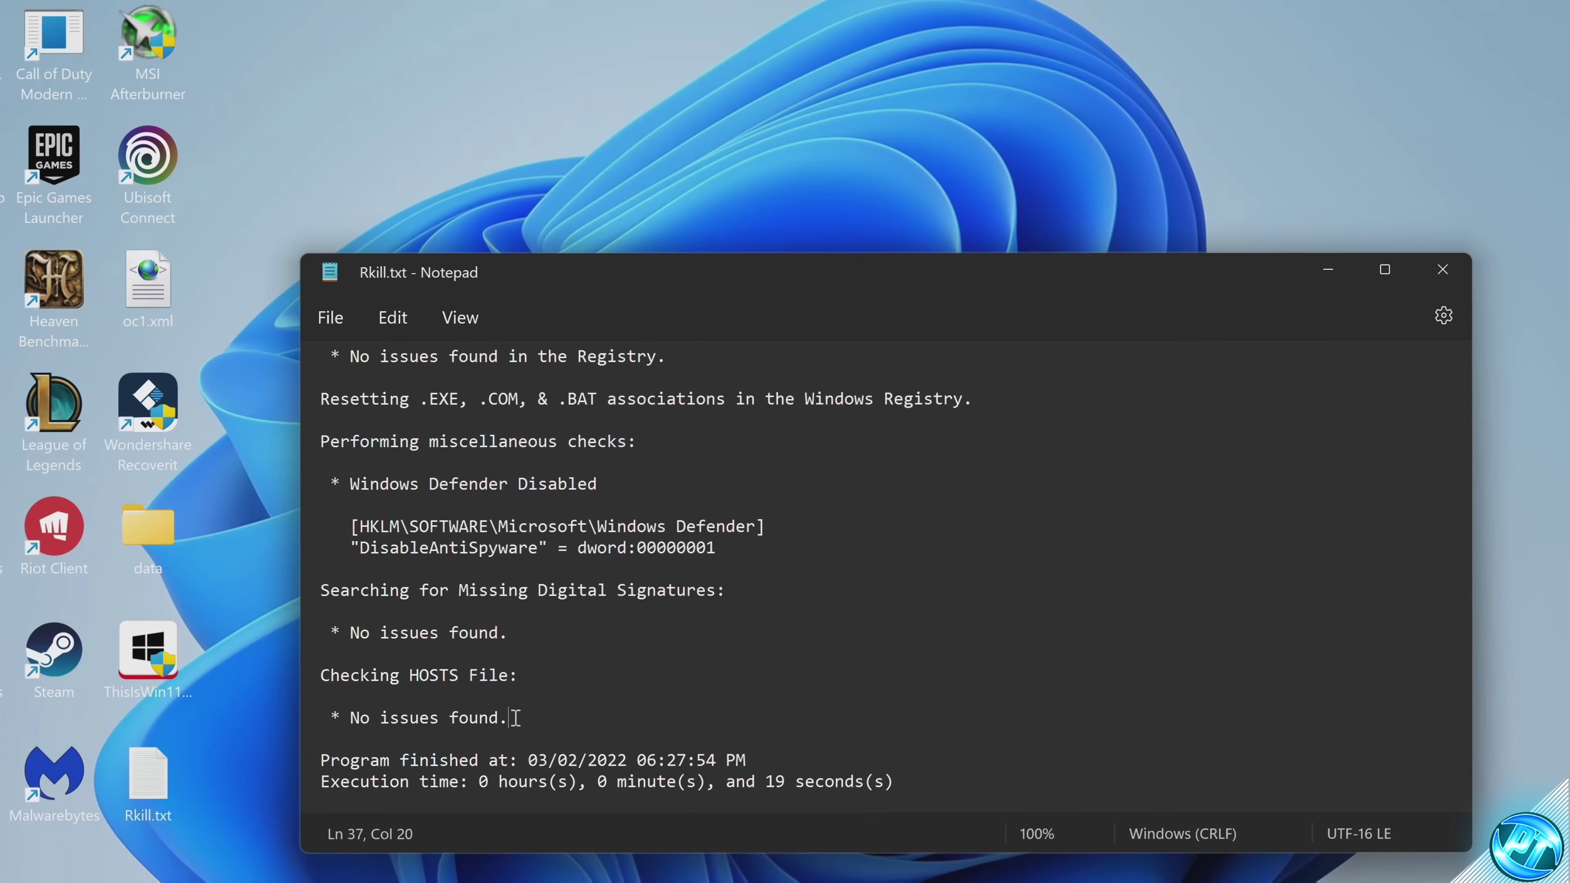
pyautogui.moveTo(508, 718); pyautogui.dragTo(357, 720)
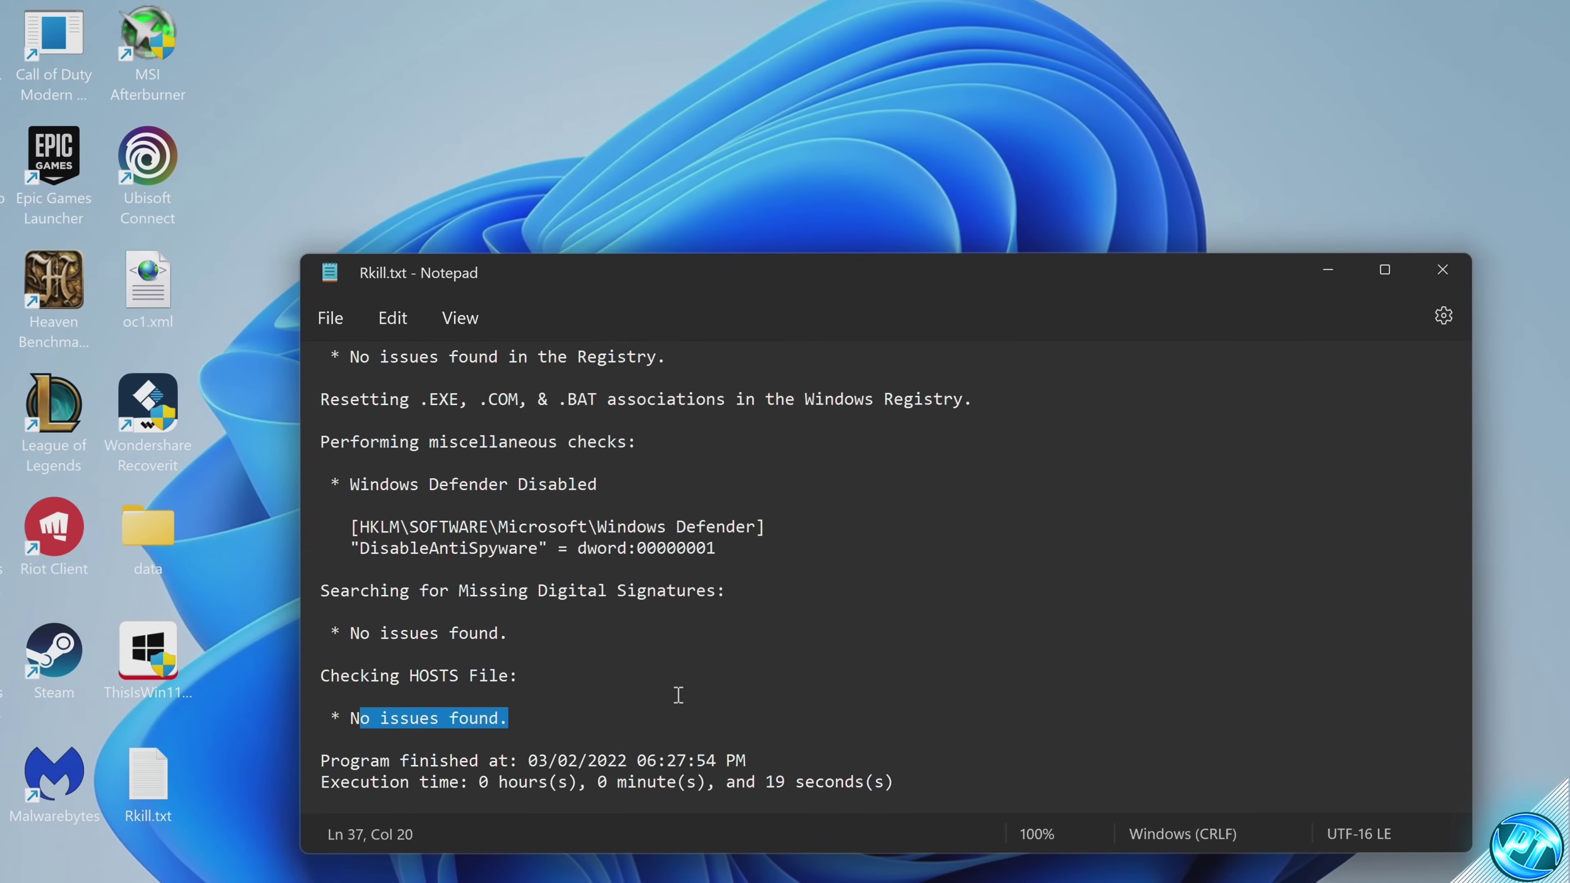
pyautogui.click(1458, 271)
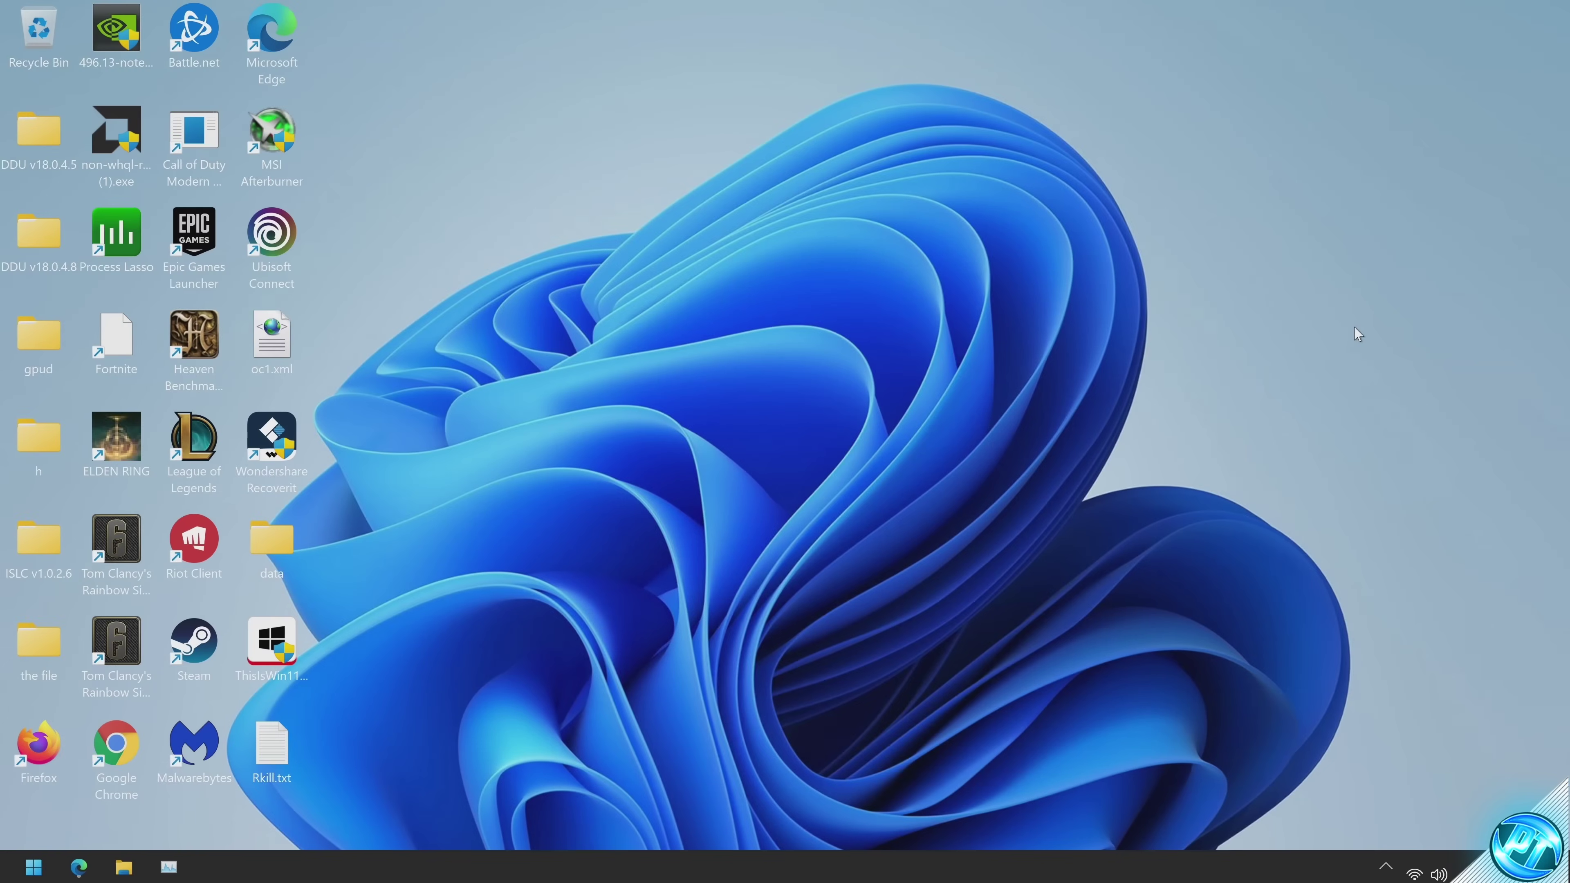